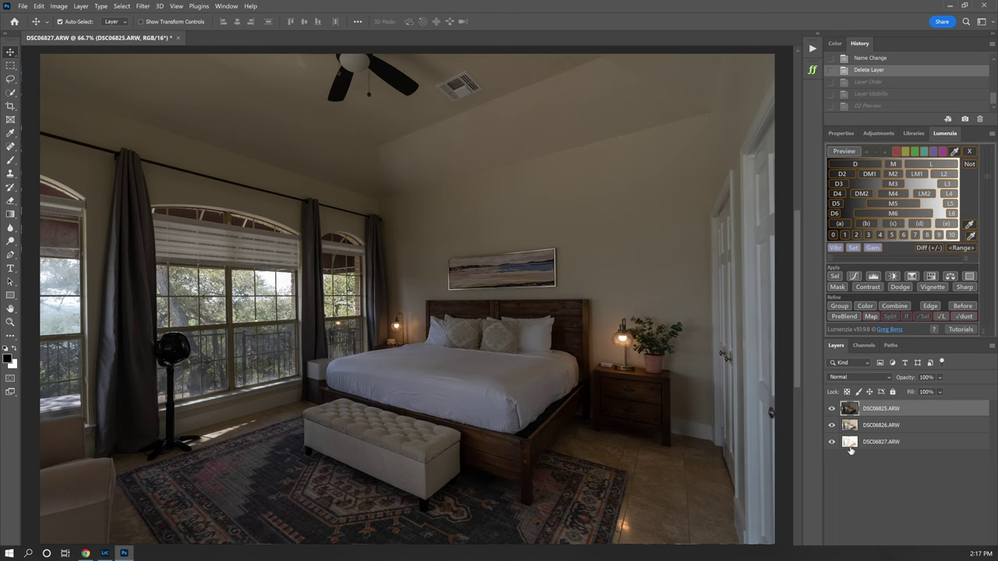
# Move DSC06827 above DSC06826 in the layer stack, with DSC06825 hidden.
pyautogui.click(831, 408)
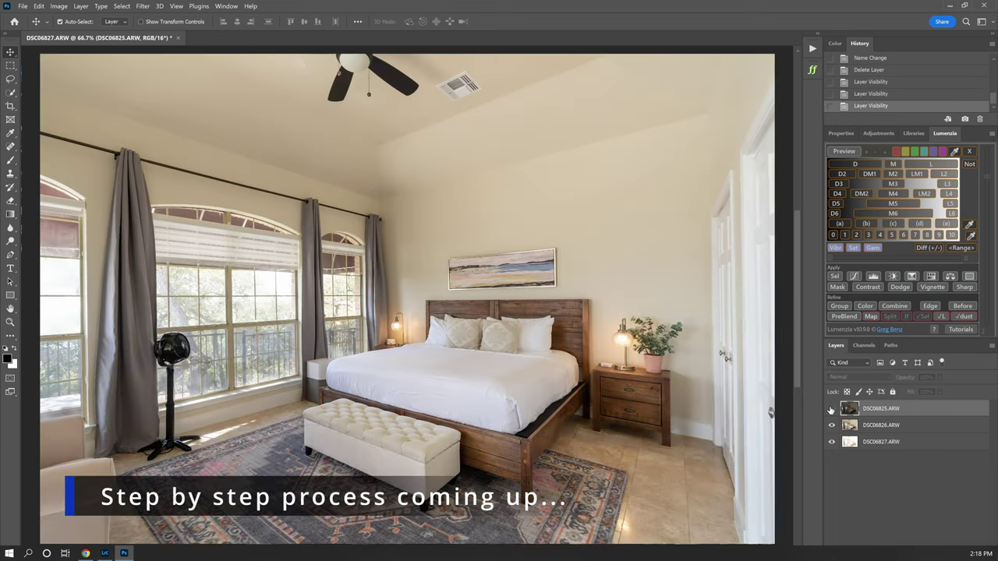
pyautogui.click(831, 408)
pyautogui.moveTo(881, 441); pyautogui.dragTo(881, 418)
pyautogui.click(831, 409)
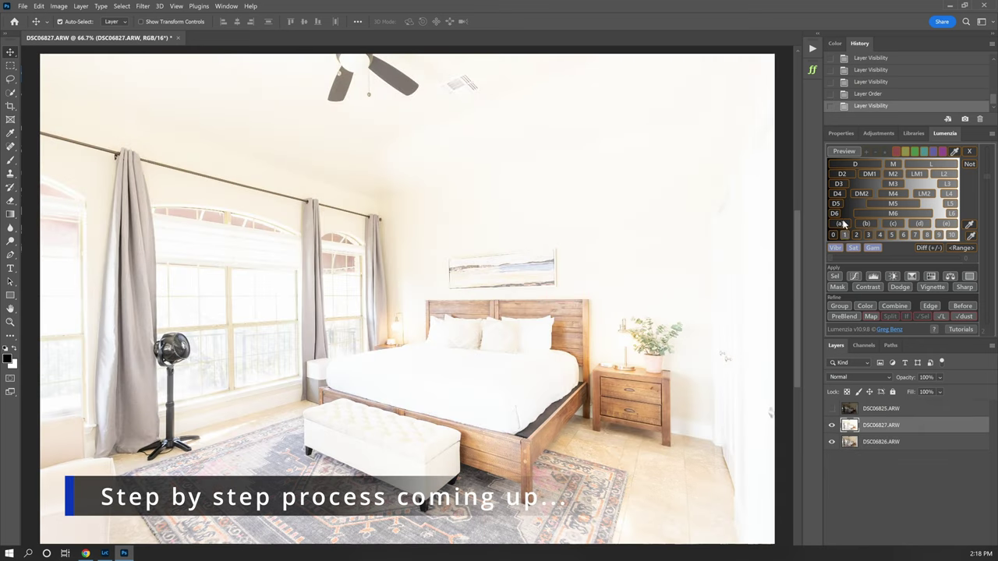
# Add a heavily feathered Lumenzia D2 darks mask to the DSC06827 layer.
pyautogui.click(842, 173)
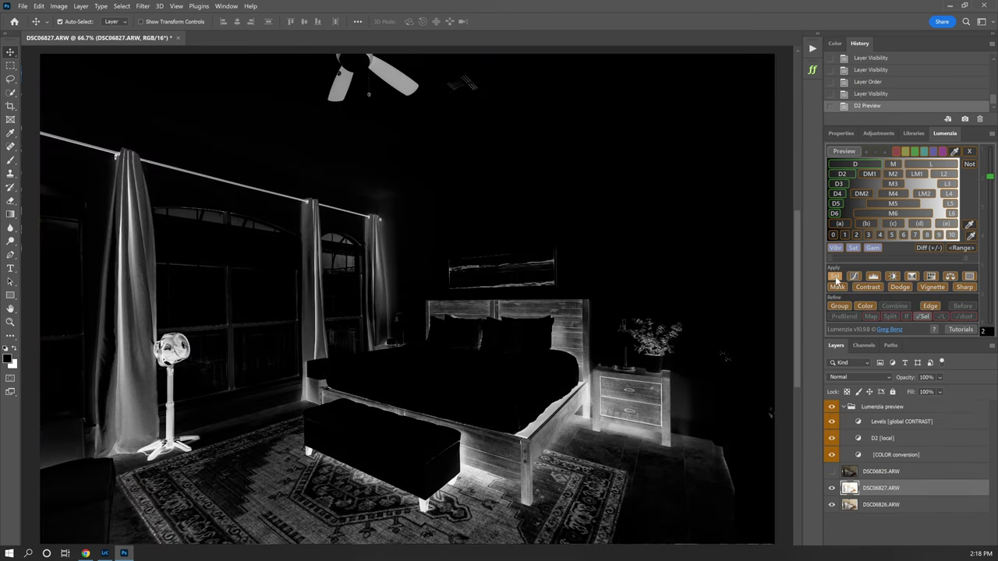
pyautogui.click(836, 282)
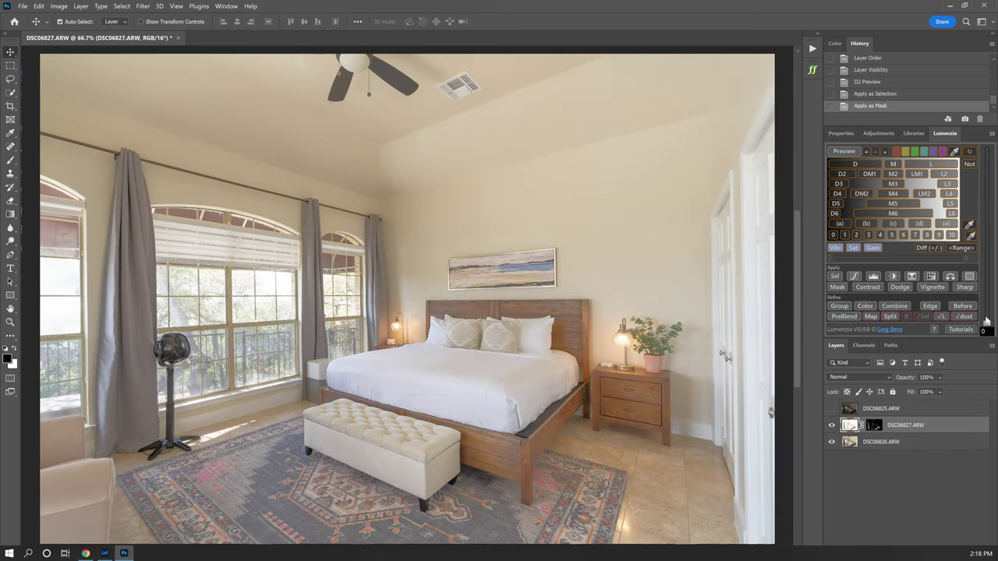
pyautogui.moveTo(986, 321); pyautogui.dragTo(985, 219)
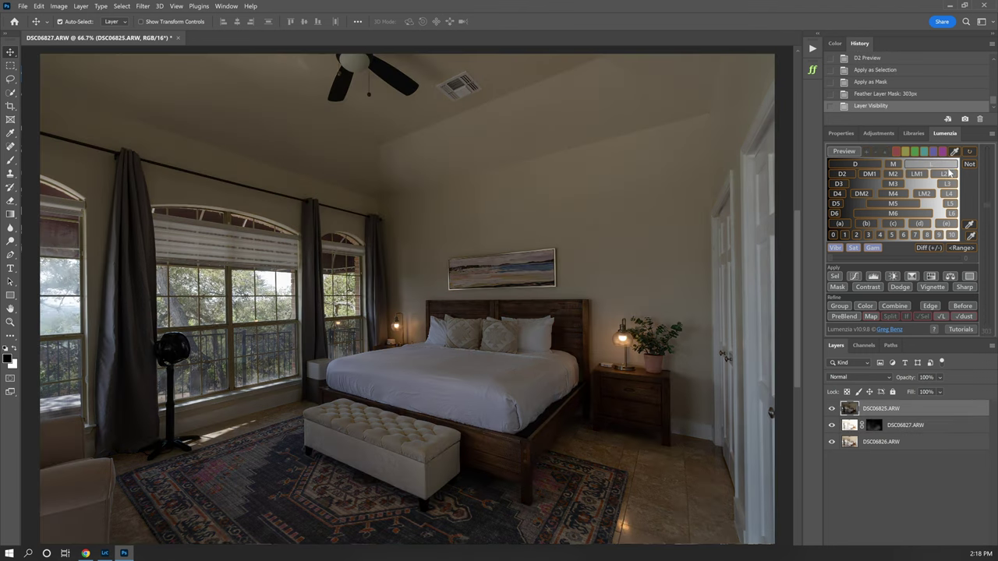
# Give DSC06825 an L2 lights mask feathered to 7.6 px, then merge the layers.
pyautogui.click(945, 173)
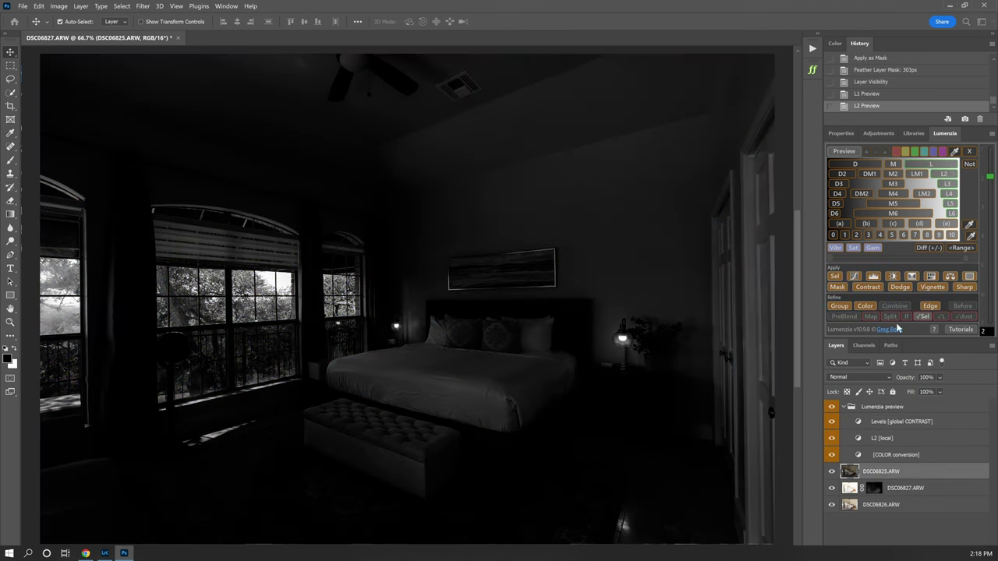
pyautogui.click(836, 286)
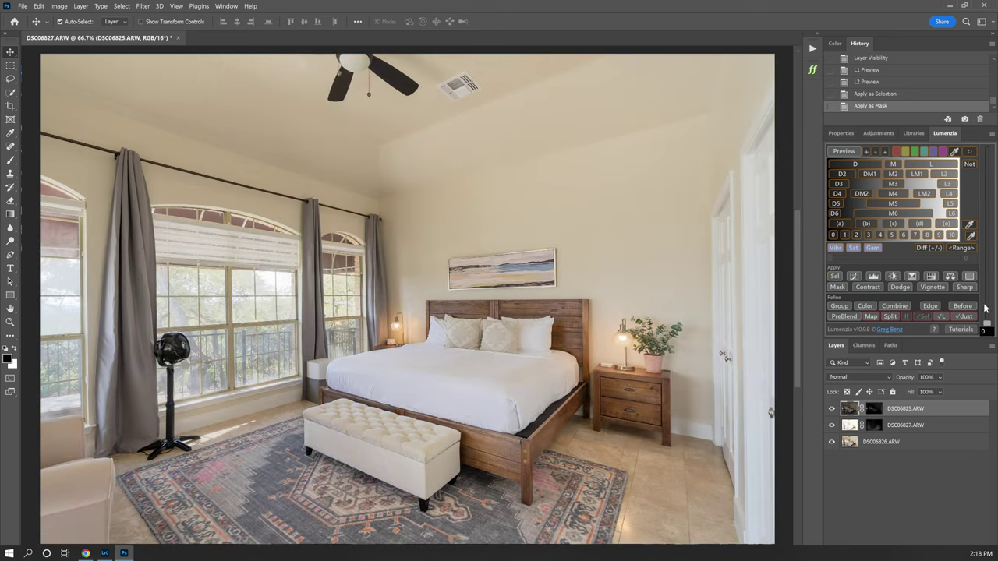
pyautogui.moveTo(988, 289); pyautogui.dragTo(989, 293)
pyautogui.keyDown('shift'); pyautogui.click(892, 442); pyautogui.keyUp('shift')
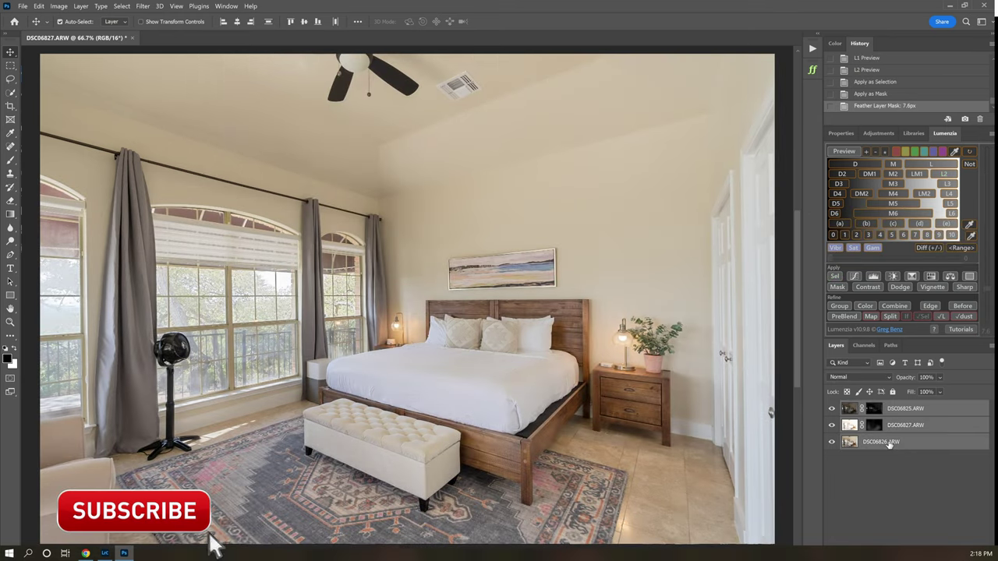
pyautogui.hotkey('ctrl', 'e')
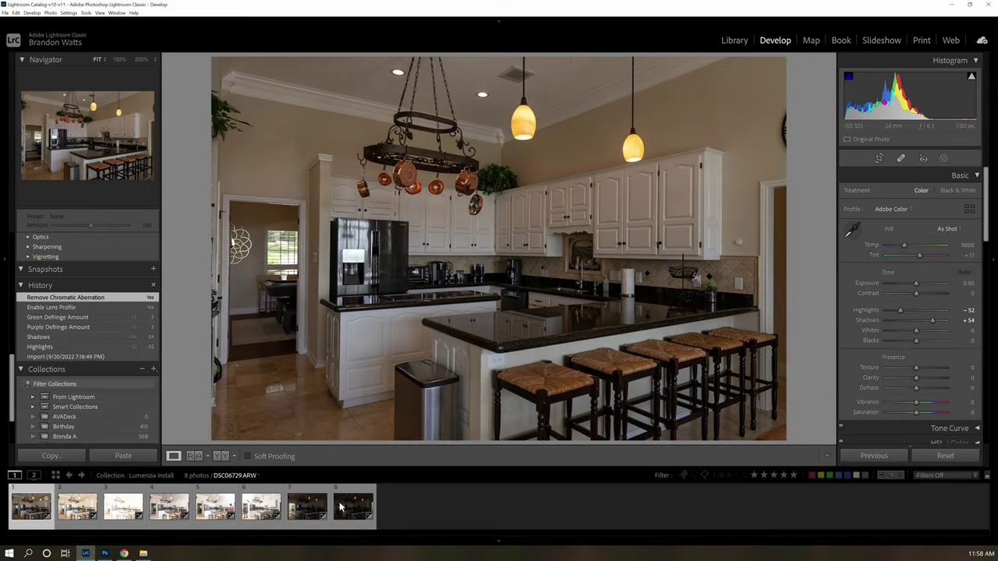
# Open all eight selected filmstrip photos as layers in Photoshop.
pyautogui.hotkey('ctrl', 'a')
pyautogui.rightClick(340, 504)
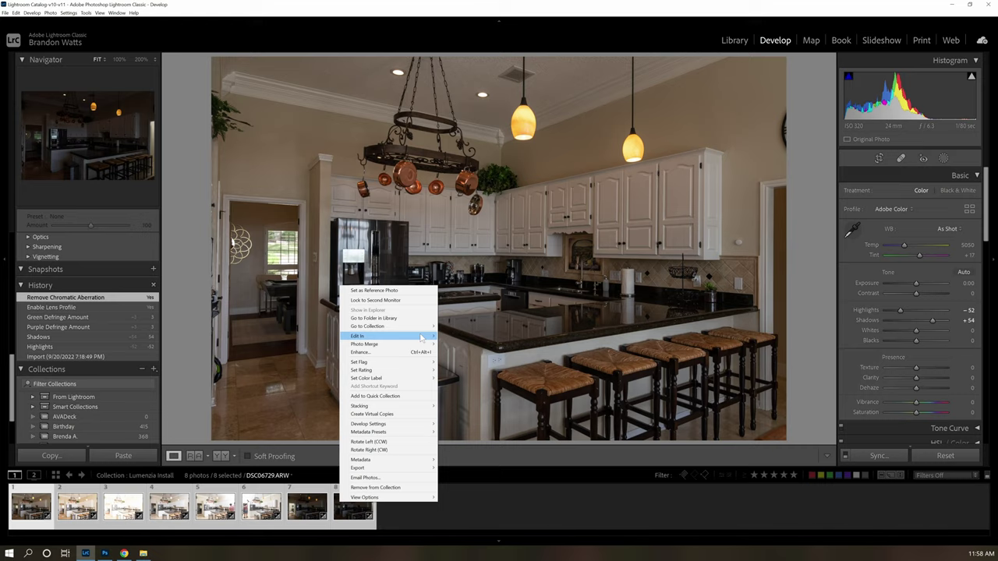
pyautogui.moveTo(426, 335)
pyautogui.click(485, 379)
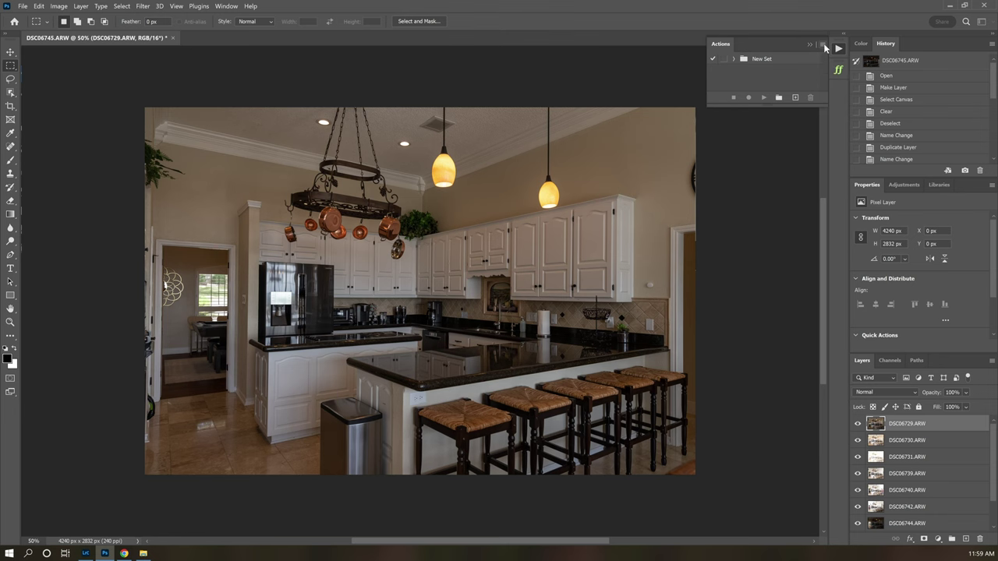
# Switch the Actions panel to Button Mode and run MAIN ACTION A7SIII.
pyautogui.click(823, 45)
pyautogui.click(858, 45)
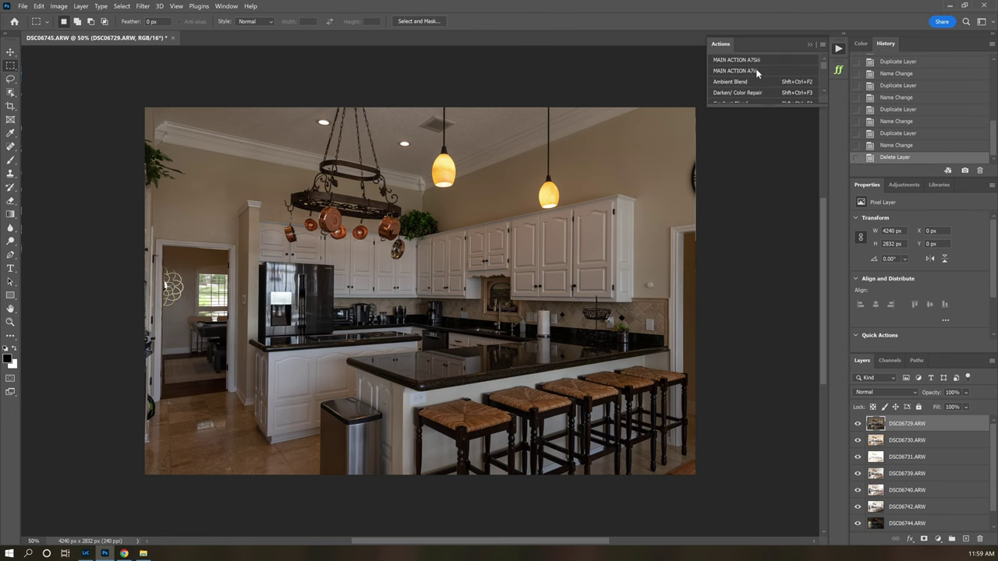
pyautogui.click(758, 62)
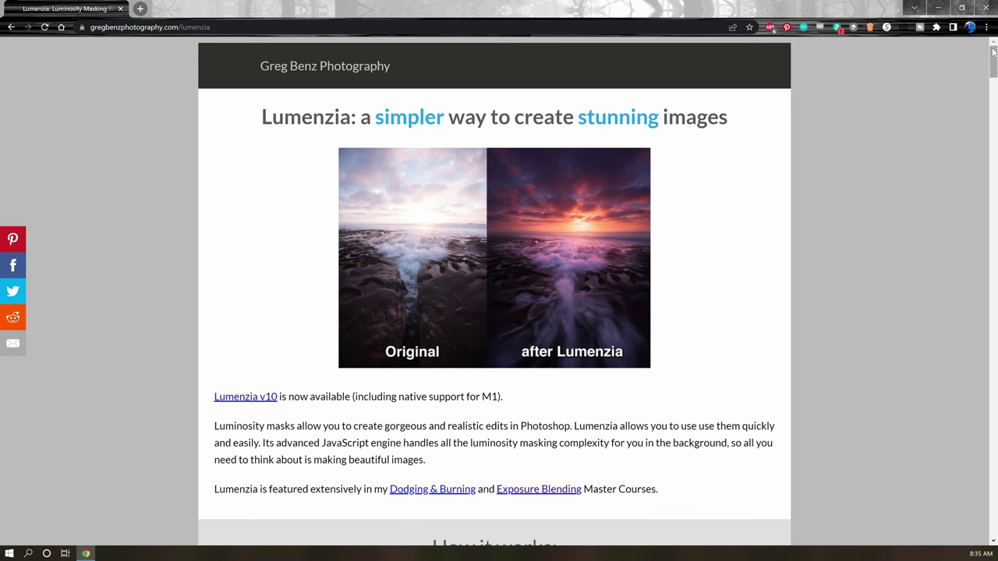
# Browse the Lumenzia and course pages, then download Lumenzia from the Your Order page.
pyautogui.scroll(-8, 983, 141)
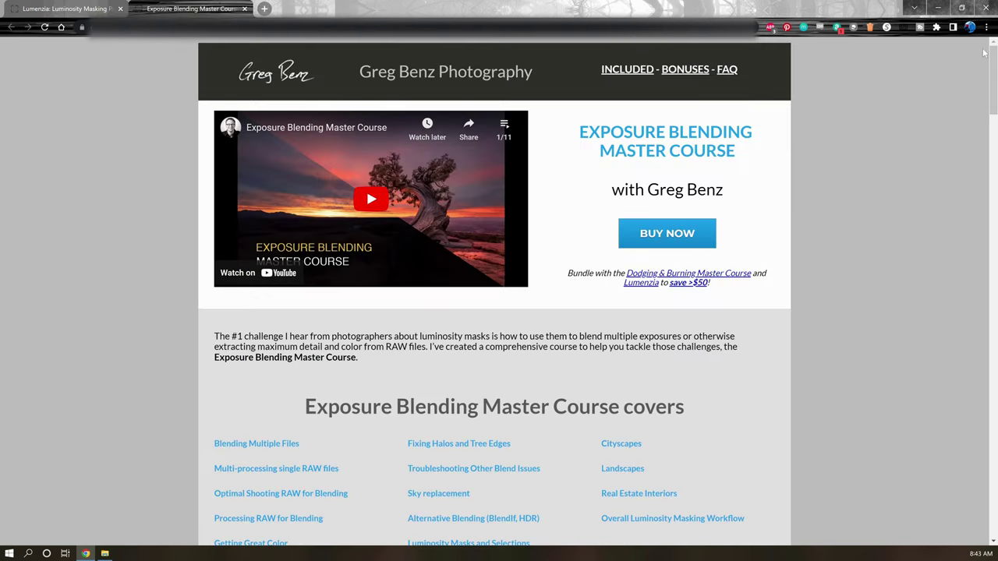
pyautogui.scroll(-2, 983, 78)
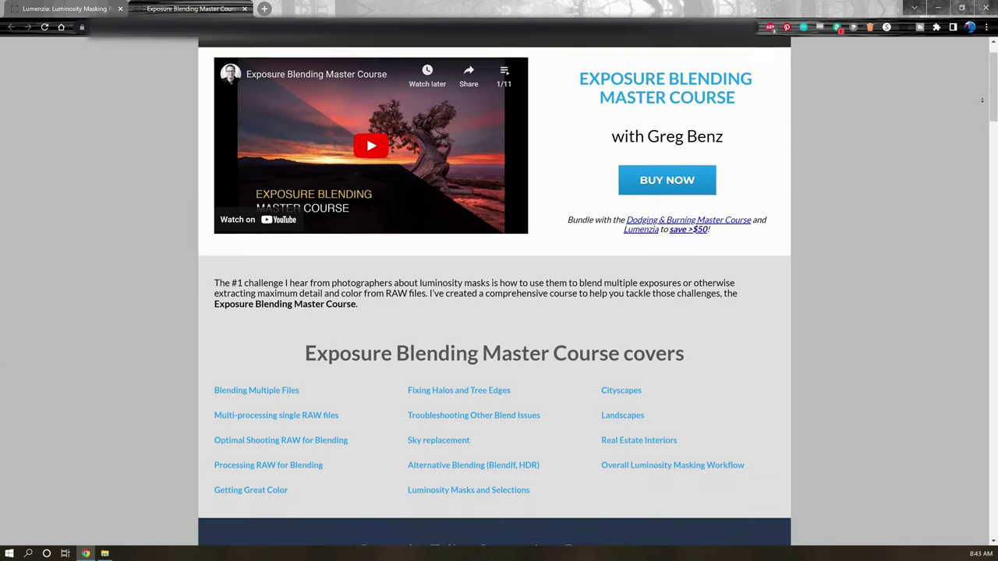
pyautogui.scroll(-3, 983, 100)
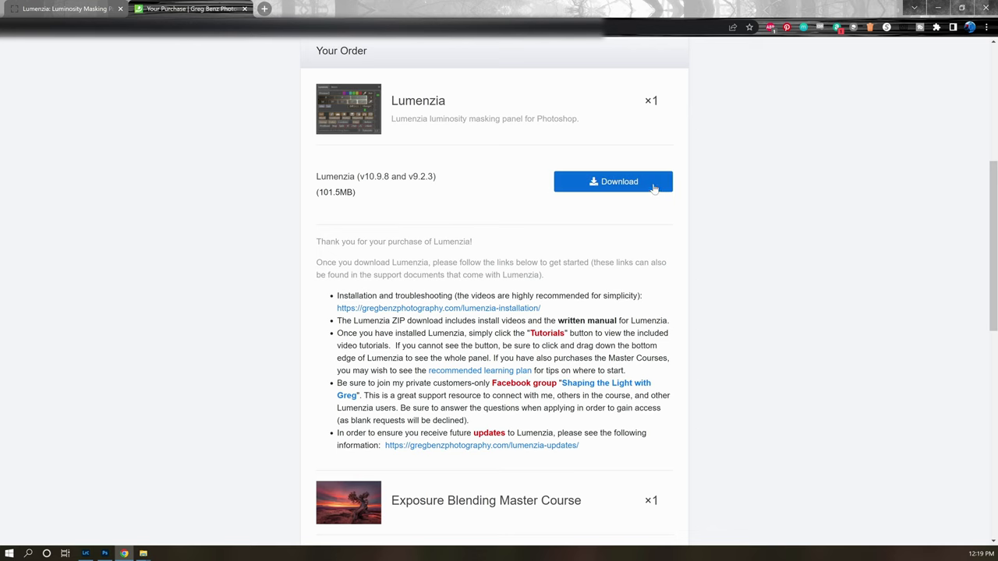
pyautogui.click(654, 187)
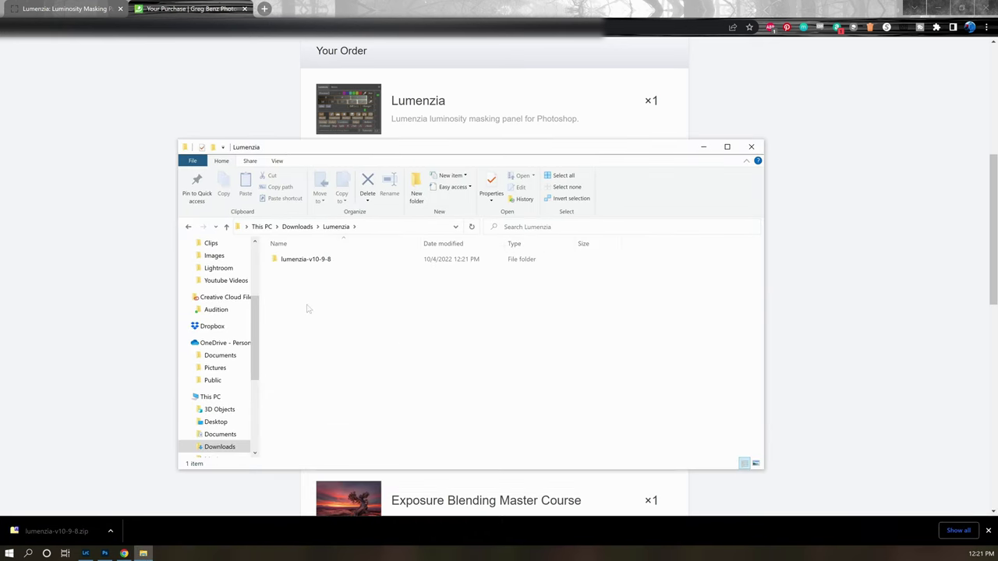
# Go into lumenzia-v10-9-8, then the v10 folder, and launch the Lumenzia 10-9-8 installer.
pyautogui.doubleClick(291, 260)
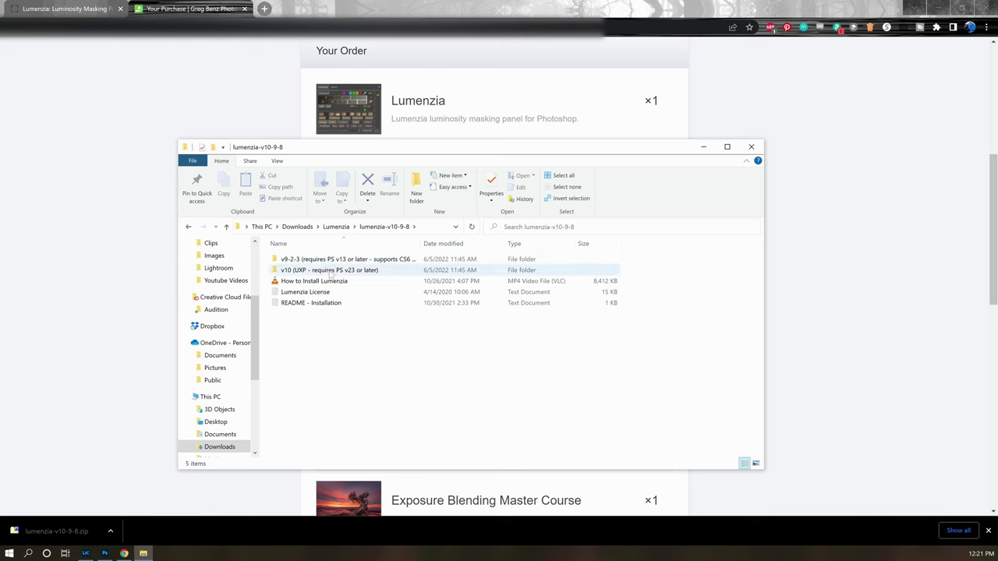
pyautogui.doubleClick(385, 273)
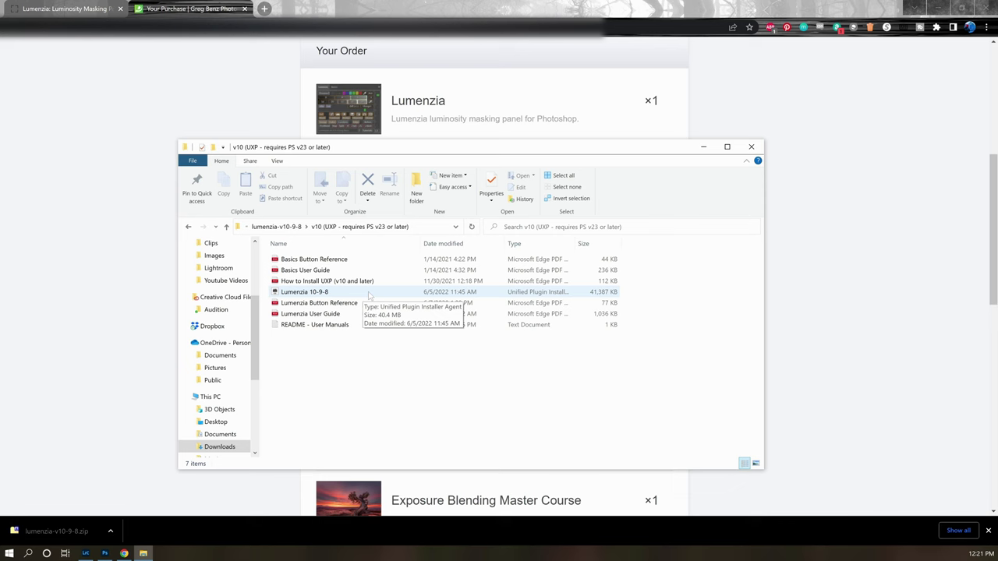
pyautogui.doubleClick(369, 293)
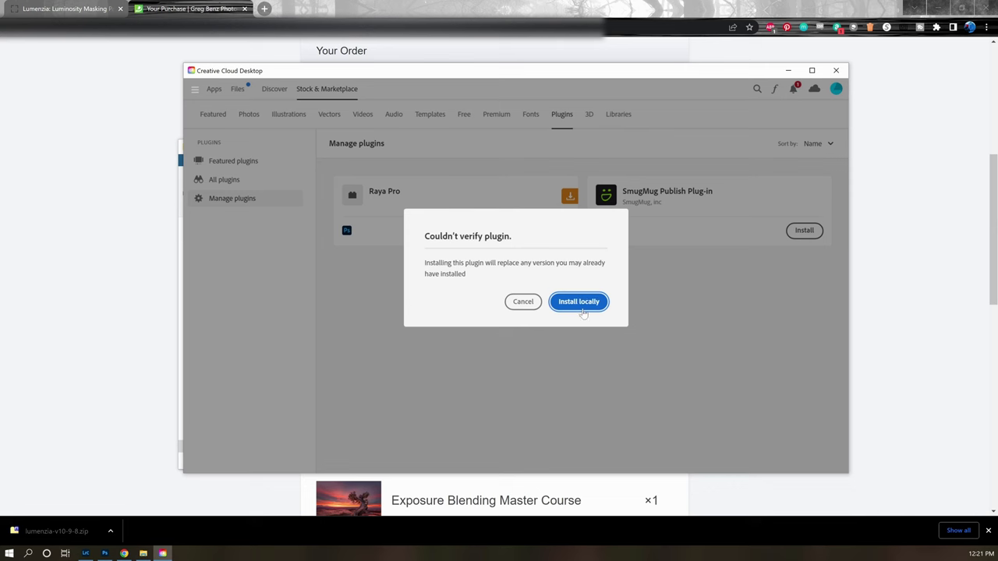
# Choose Install locally and accept the third-party warning to install the Lumenzia plugin.
pyautogui.click(579, 304)
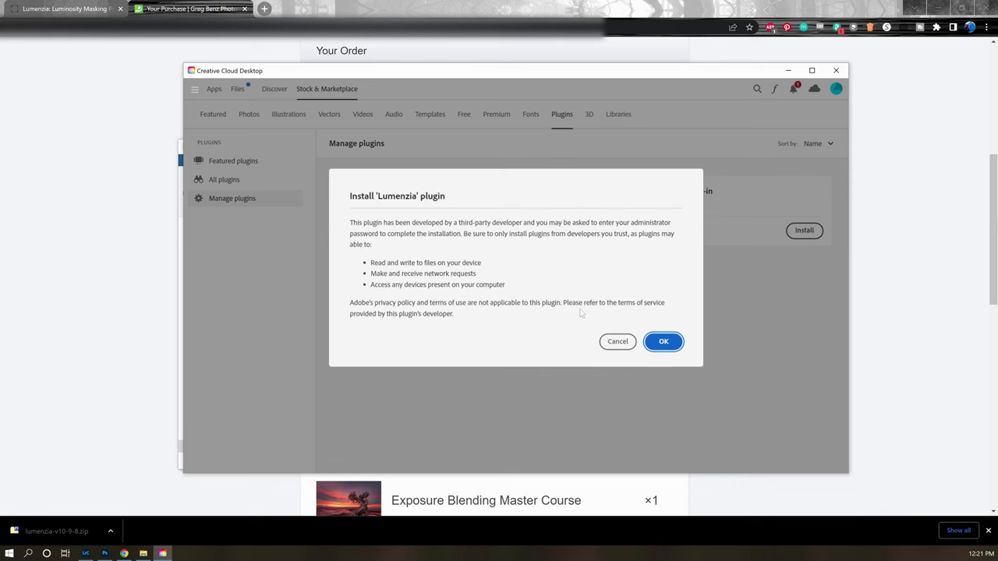
pyautogui.click(661, 342)
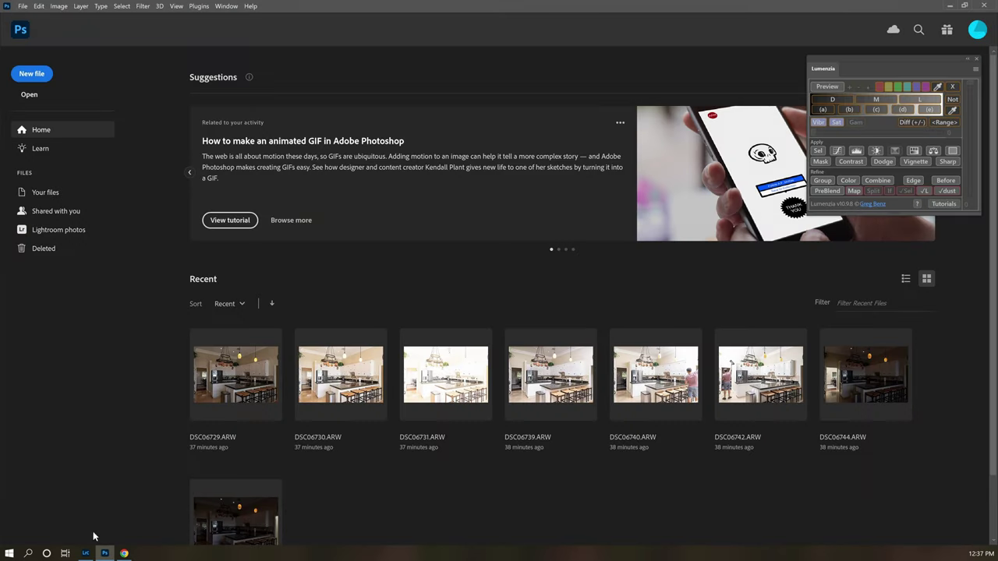
# Bring Lightroom Classic forward, select all eight kitchen photos and open them as Photoshop layers.
pyautogui.click(86, 554)
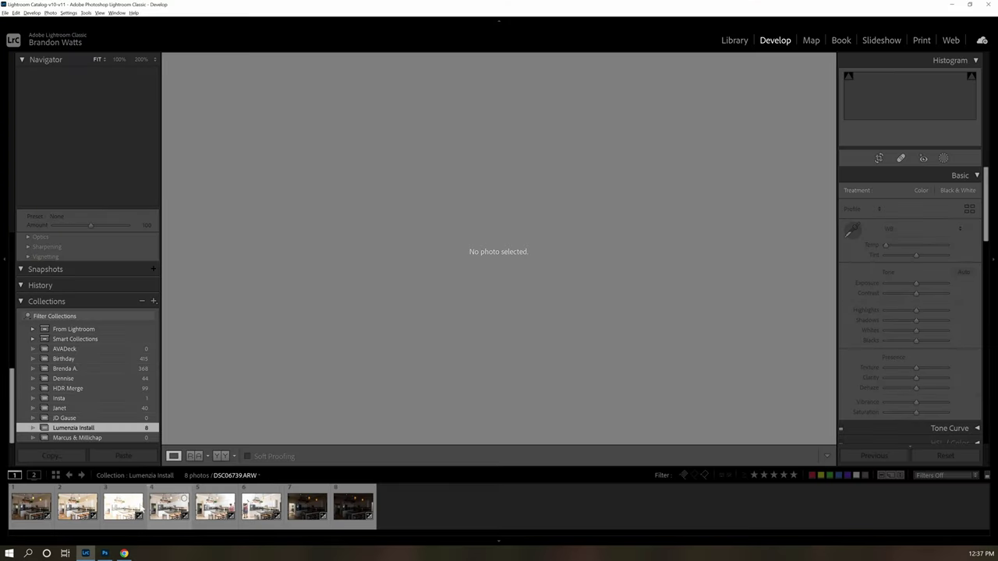
pyautogui.click(37, 508)
pyautogui.keyDown('shift'); pyautogui.click(354, 507); pyautogui.keyUp('shift')
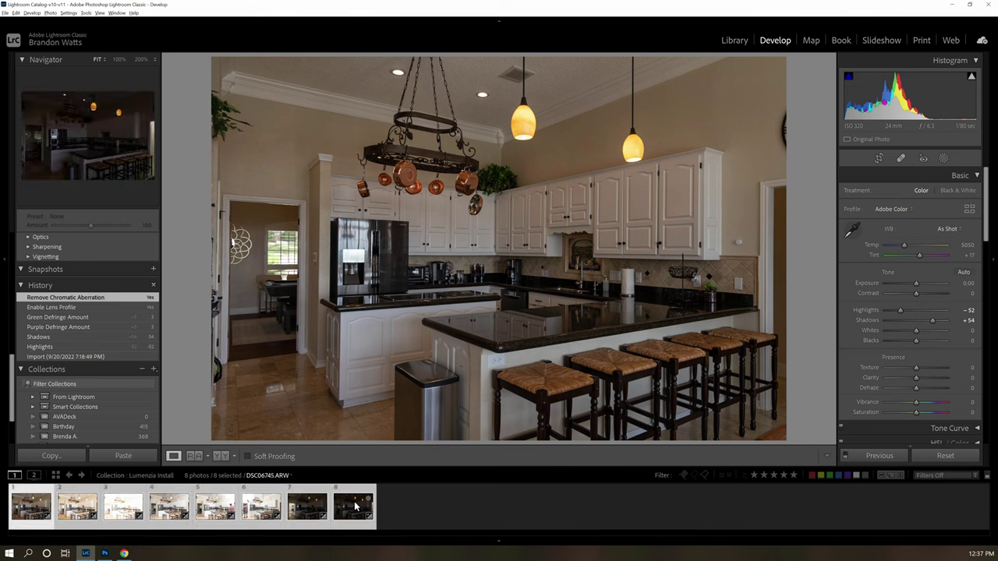
pyautogui.rightClick(355, 506)
pyautogui.moveTo(442, 336)
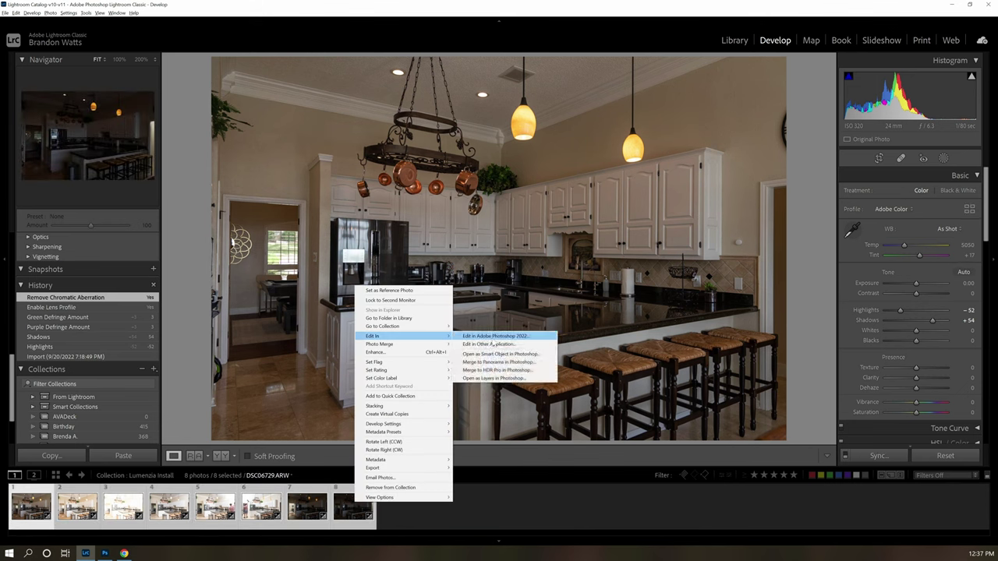
pyautogui.click(493, 379)
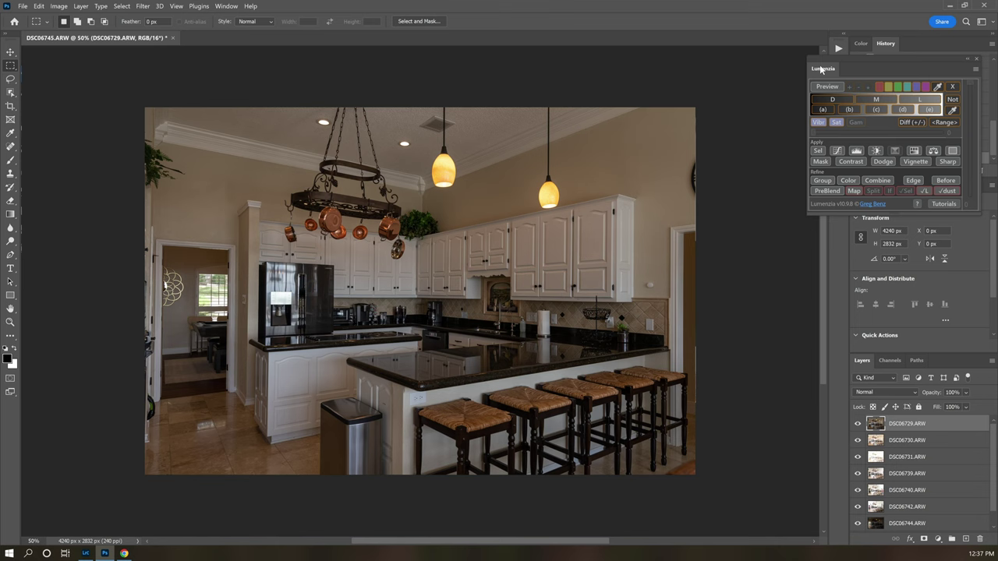
# Dock the Lumenzia panel and switch it to the Large interface size.
pyautogui.moveTo(821, 69); pyautogui.dragTo(962, 184)
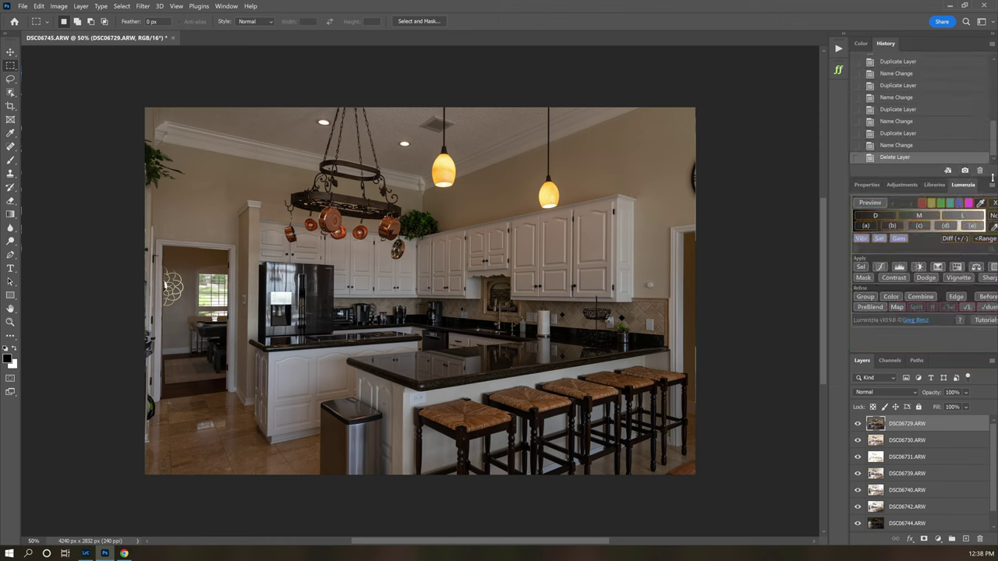
pyautogui.click(992, 185)
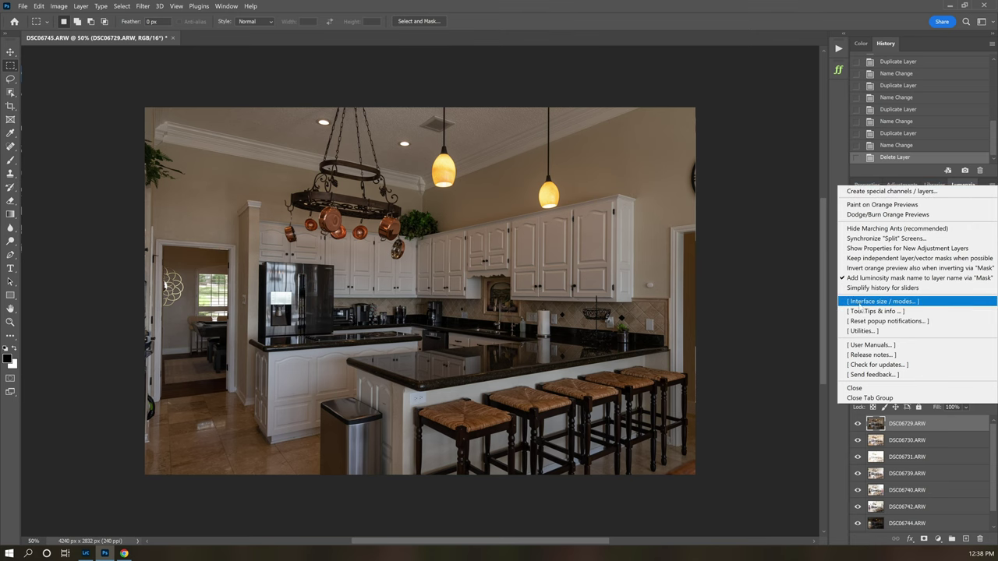
pyautogui.click(886, 305)
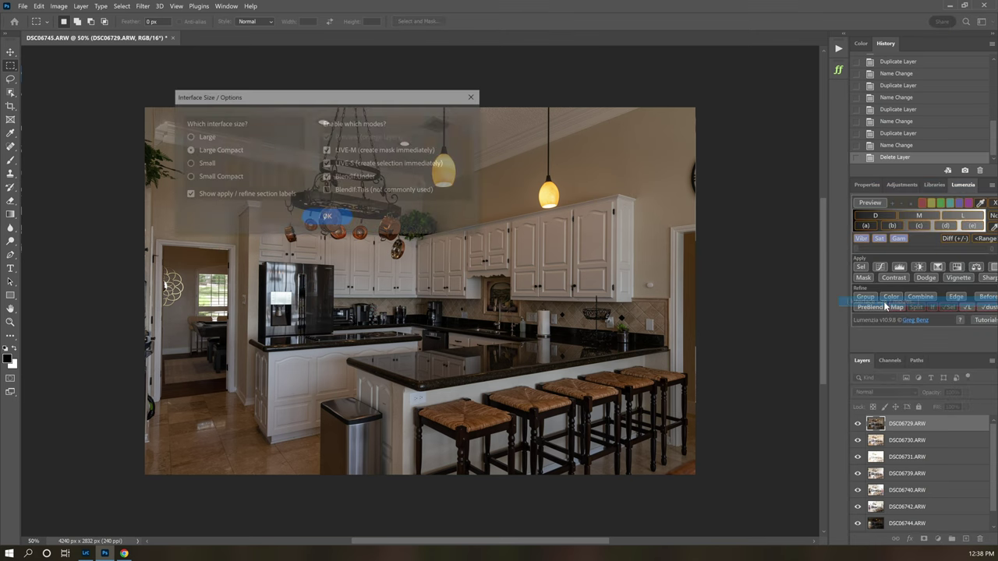
pyautogui.click(187, 137)
pyautogui.click(327, 218)
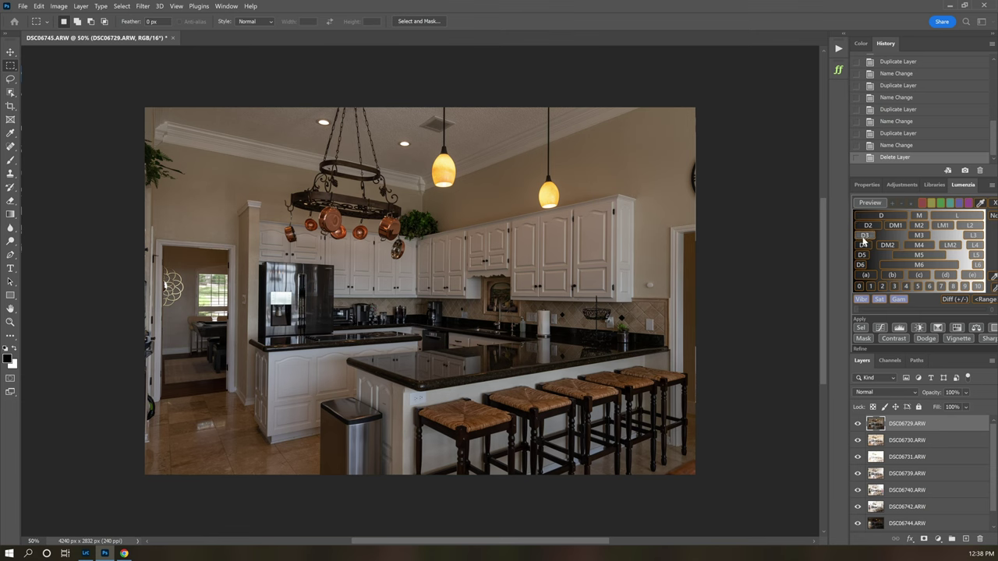
# Lower the Lumenzia/Layers divider so Lumenzia's Refine rows show in full.
pyautogui.moveTo(891, 354); pyautogui.dragTo(891, 391)
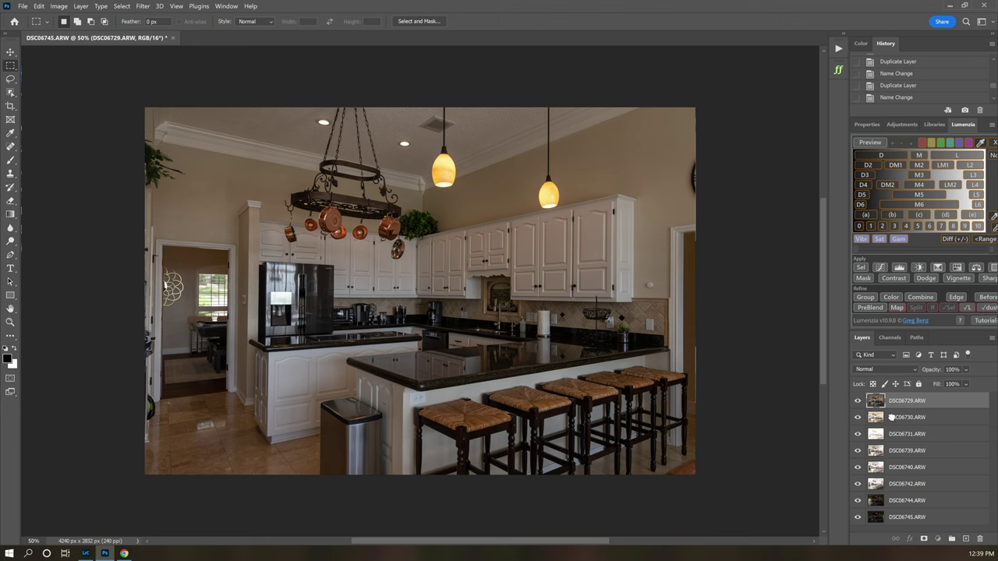
# Move DSC06730 below DSC06731 and toggle layer visibility to compare the exposures.
pyautogui.click(904, 417)
pyautogui.click(857, 401)
pyautogui.moveTo(893, 418); pyautogui.dragTo(893, 442)
pyautogui.click(857, 419)
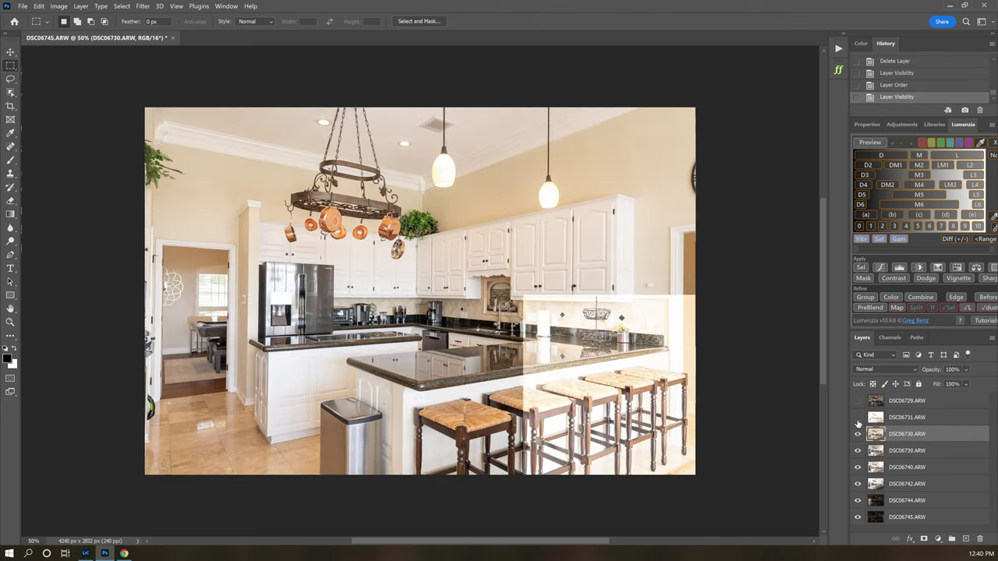
pyautogui.click(857, 418)
pyautogui.click(858, 401)
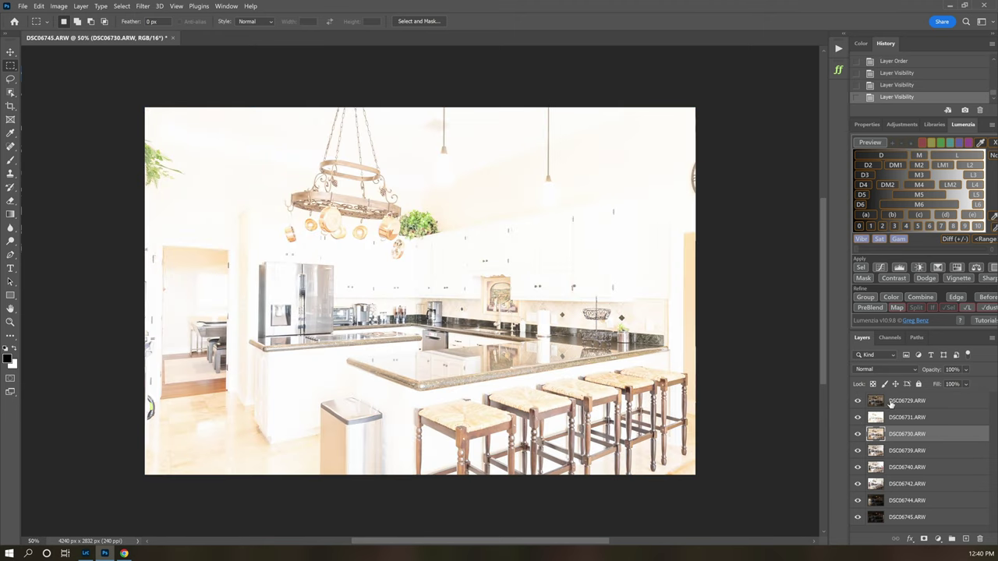
pyautogui.click(868, 404)
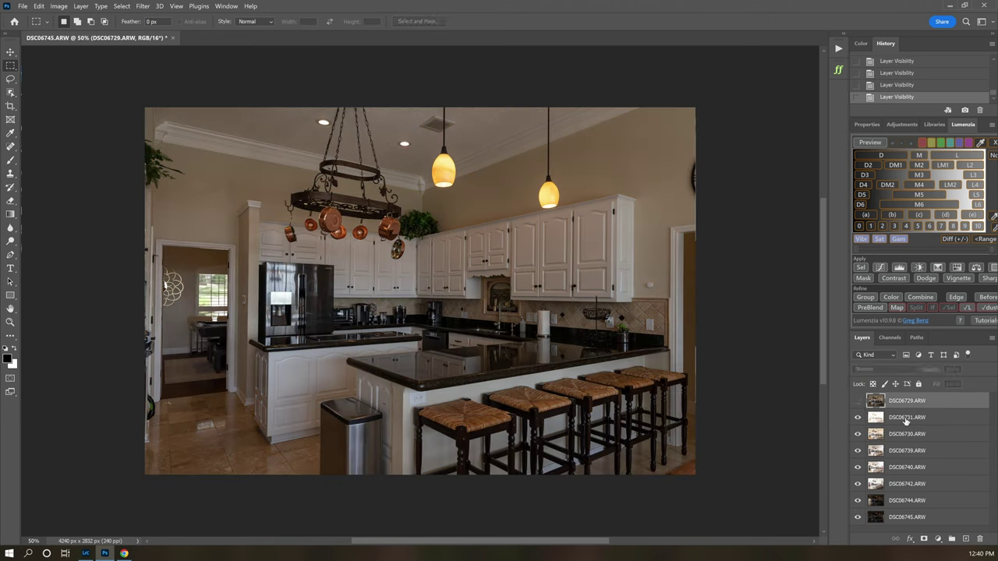
# Hide DSC06729, compare DSC06731 with DSC06730, and preview a Darks 2 mask on DSC06731.
pyautogui.click(858, 401)
pyautogui.click(875, 419)
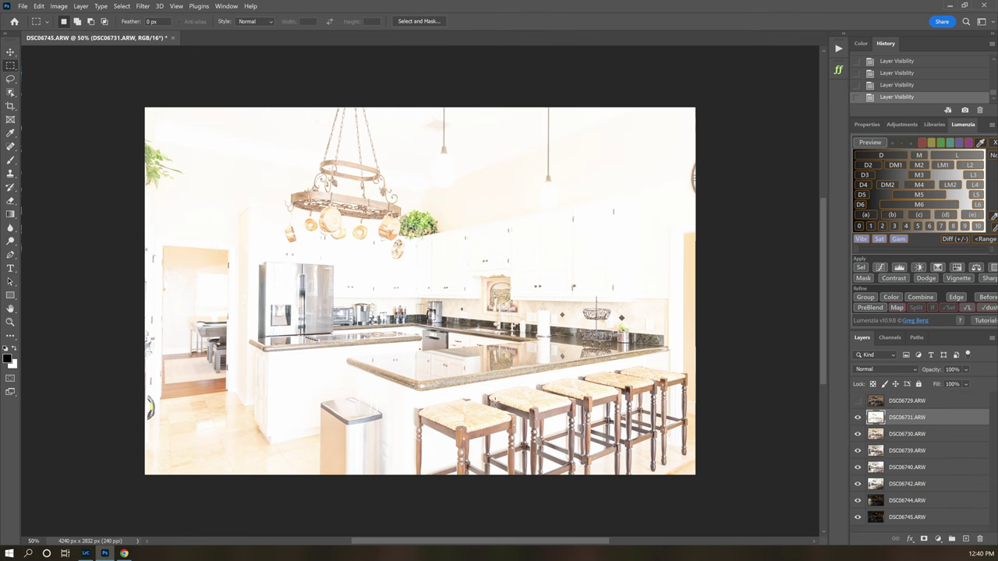
pyautogui.click(857, 418)
pyautogui.click(904, 434)
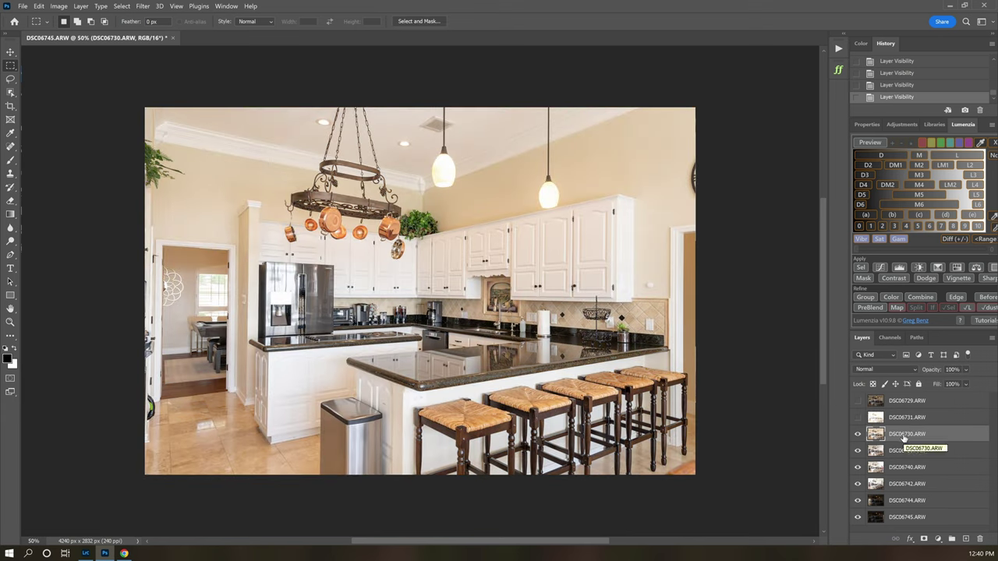
pyautogui.click(858, 417)
pyautogui.click(899, 419)
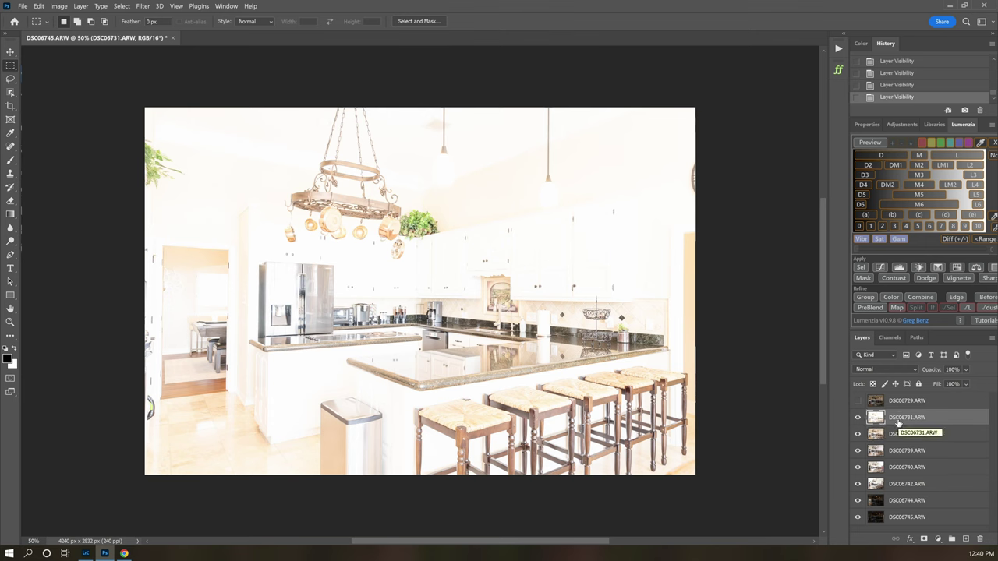
pyautogui.click(877, 169)
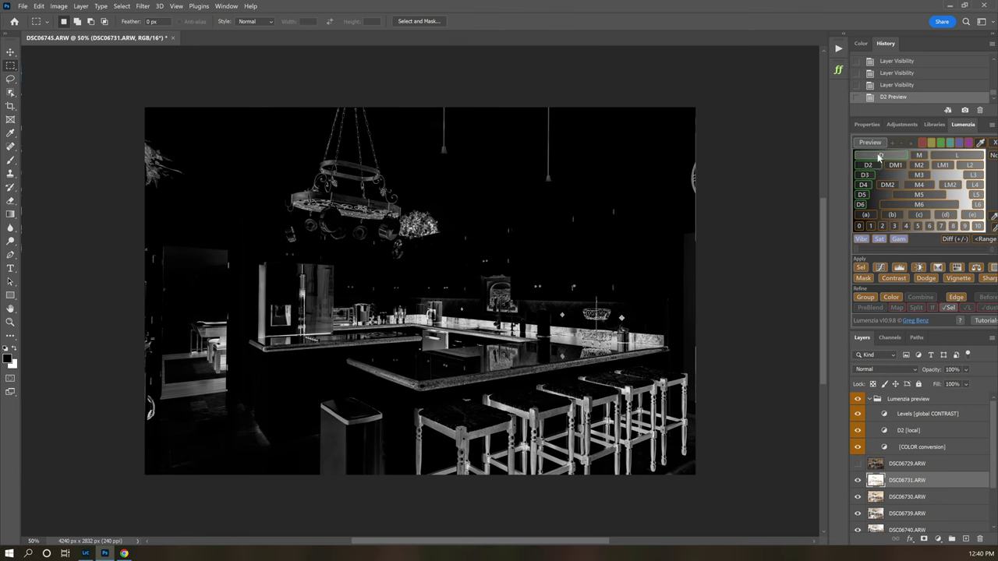
# Try the broader Lumenzia Darks mask as a preview and a selection, then deselect.
pyautogui.click(879, 156)
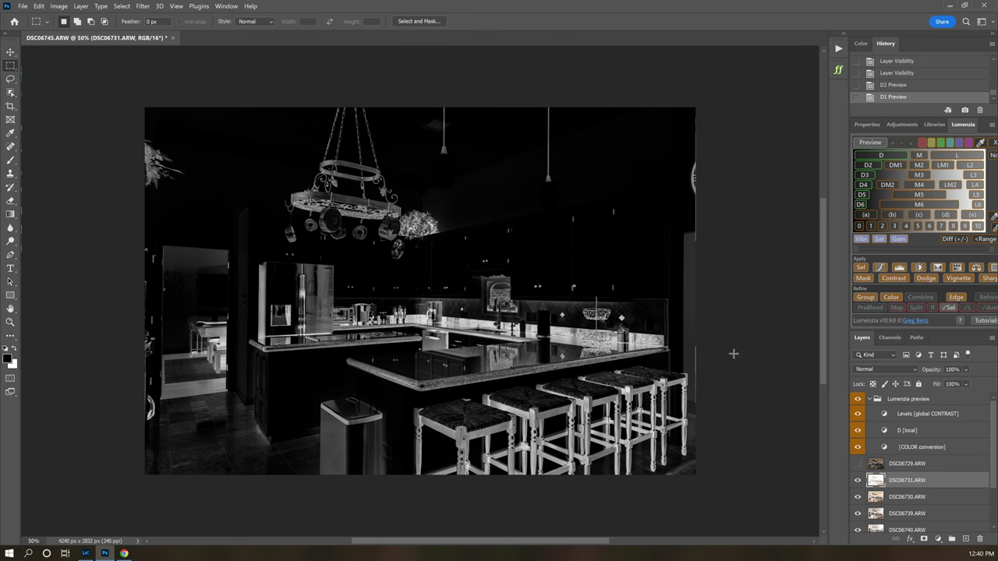
pyautogui.click(862, 268)
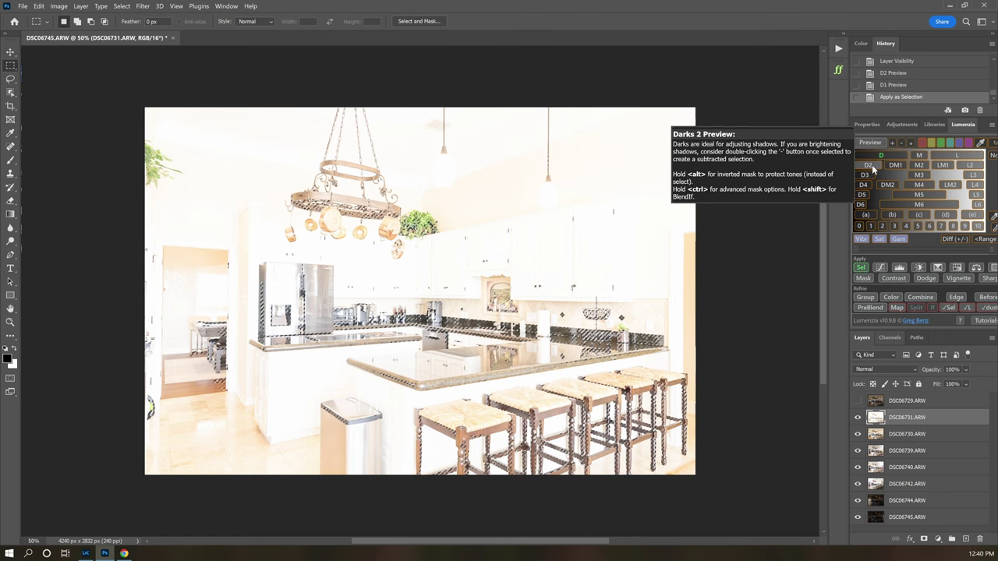
pyautogui.hotkey('ctrl', 'd')
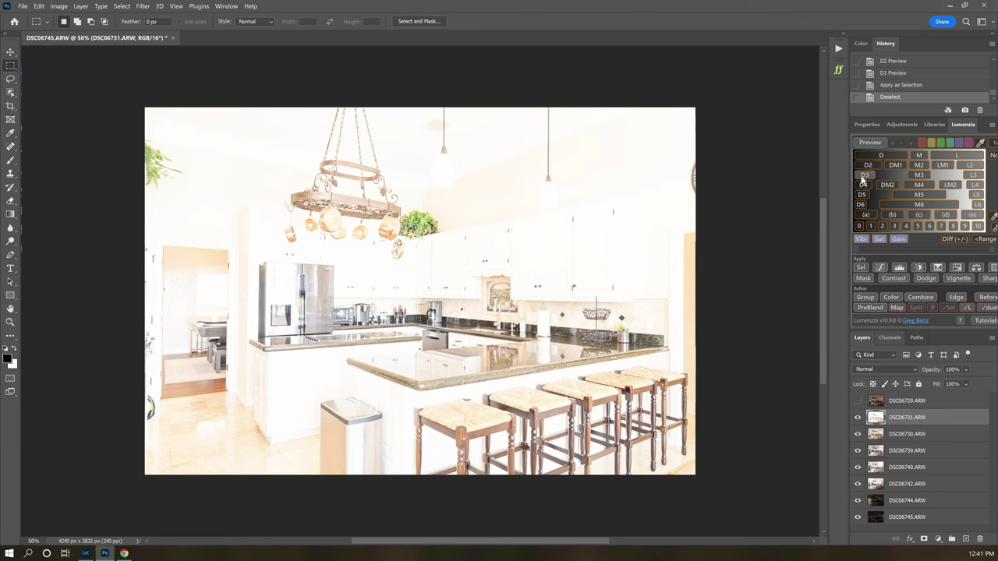
# Add a D2 layer mask to DSC06731 with Do not feather, remembering both output choices.
pyautogui.click(866, 166)
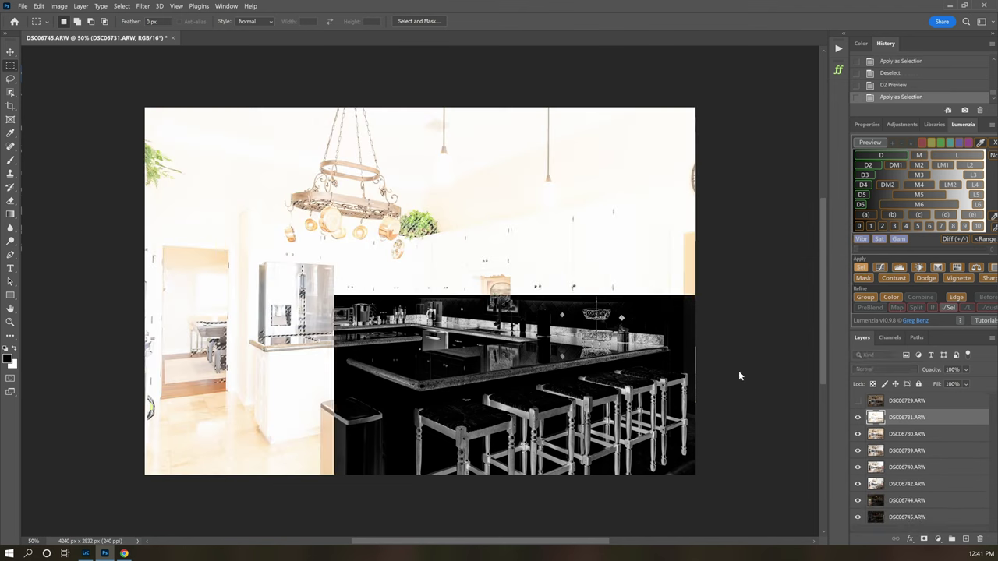
pyautogui.click(870, 277)
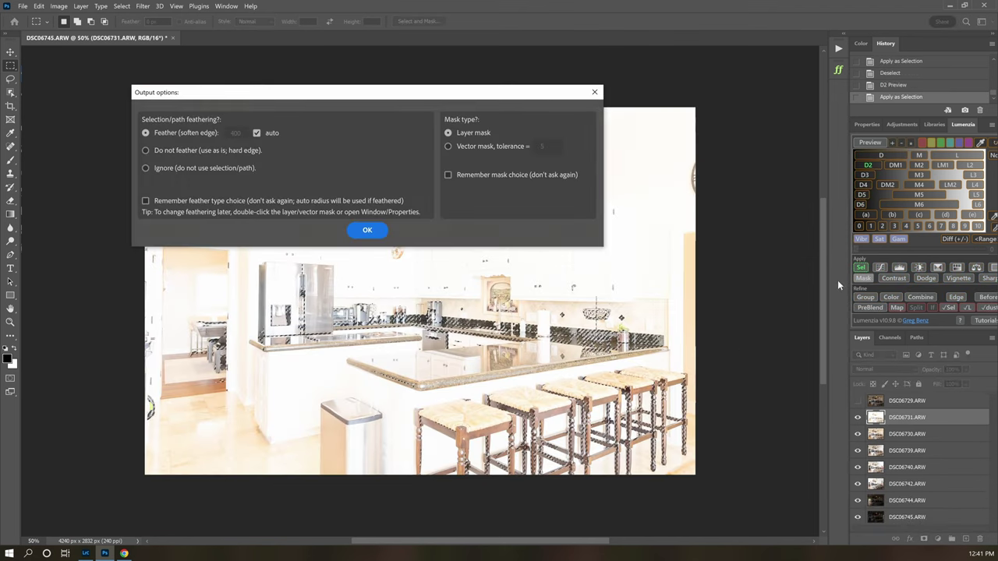
pyautogui.moveTo(433, 97); pyautogui.dragTo(534, 250)
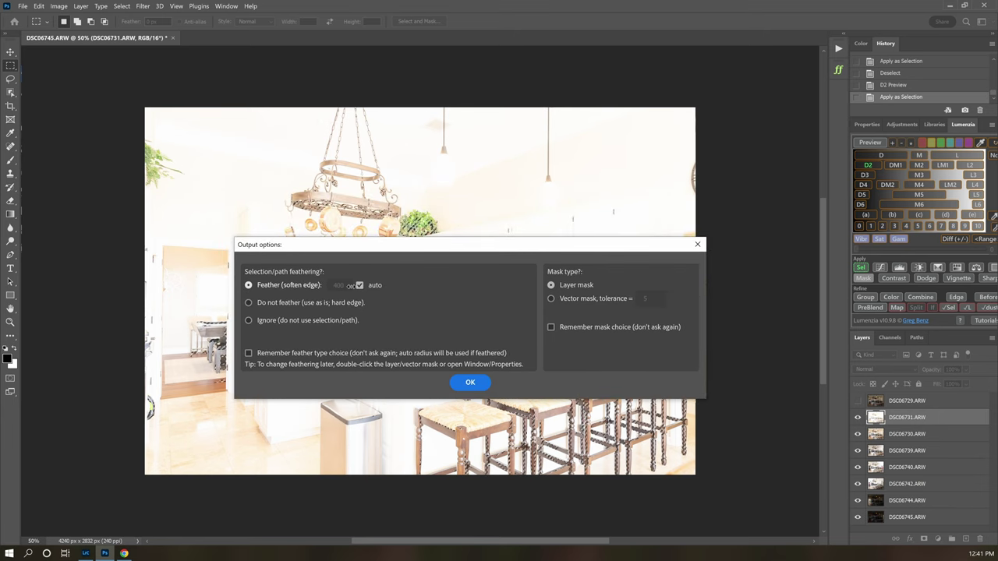
pyautogui.click(281, 304)
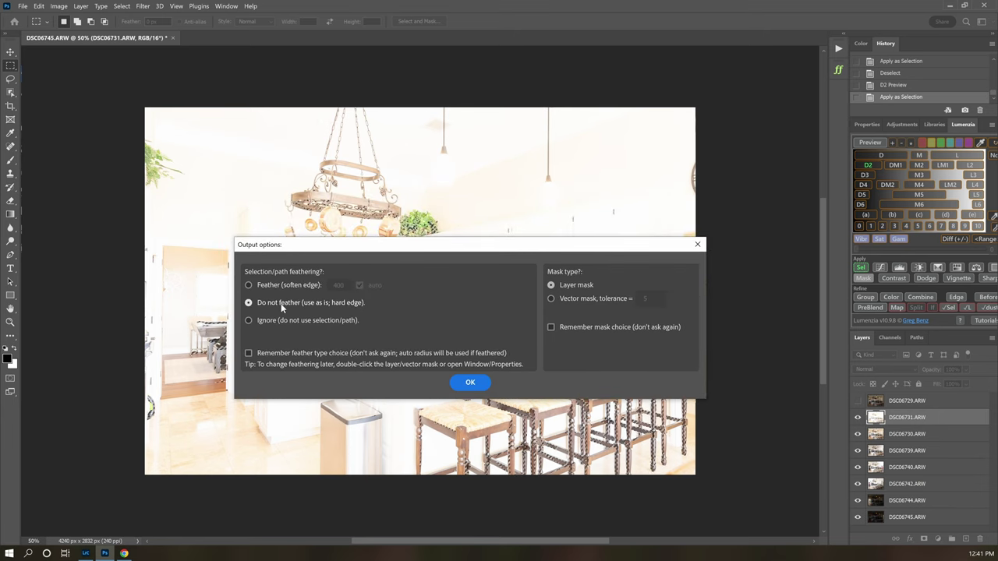
pyautogui.click(262, 353)
pyautogui.click(551, 327)
pyautogui.click(474, 382)
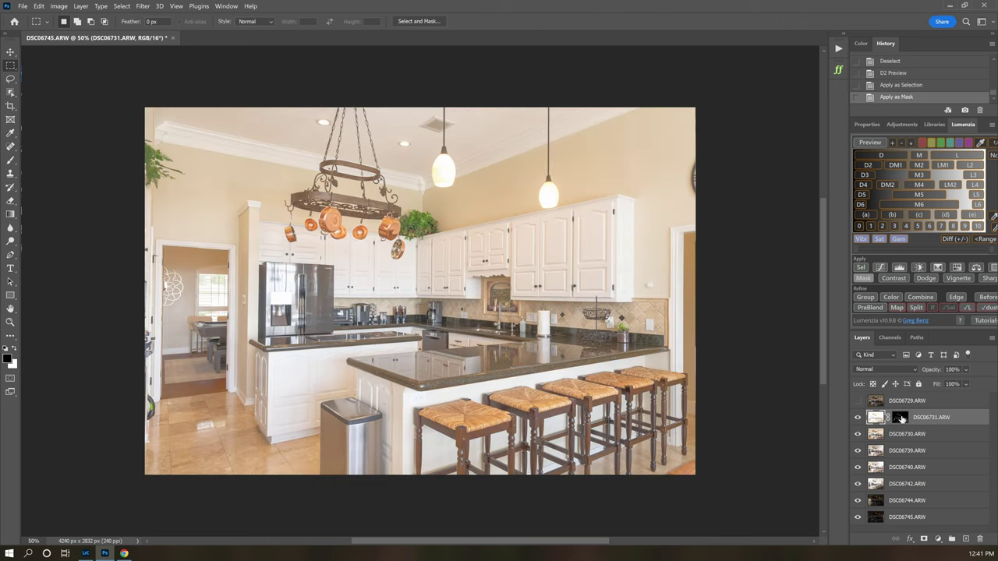
# Inspect the DSC06731 layer mask on its own at 66.7% zoom with a wider panel dock.
pyautogui.keyDown('alt'); pyautogui.click(900, 419); pyautogui.keyUp('alt')
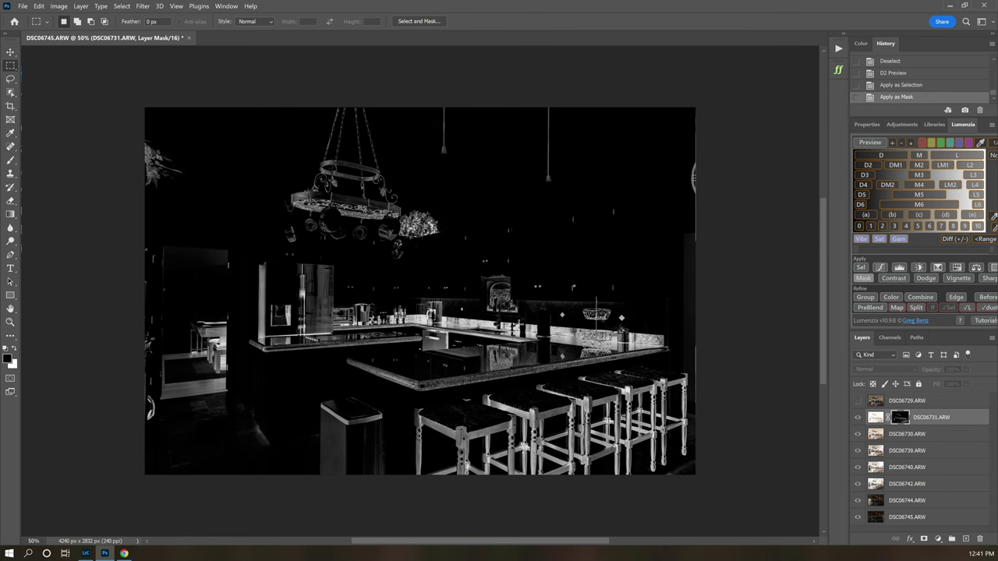
pyautogui.hotkey('ctrl', '+')
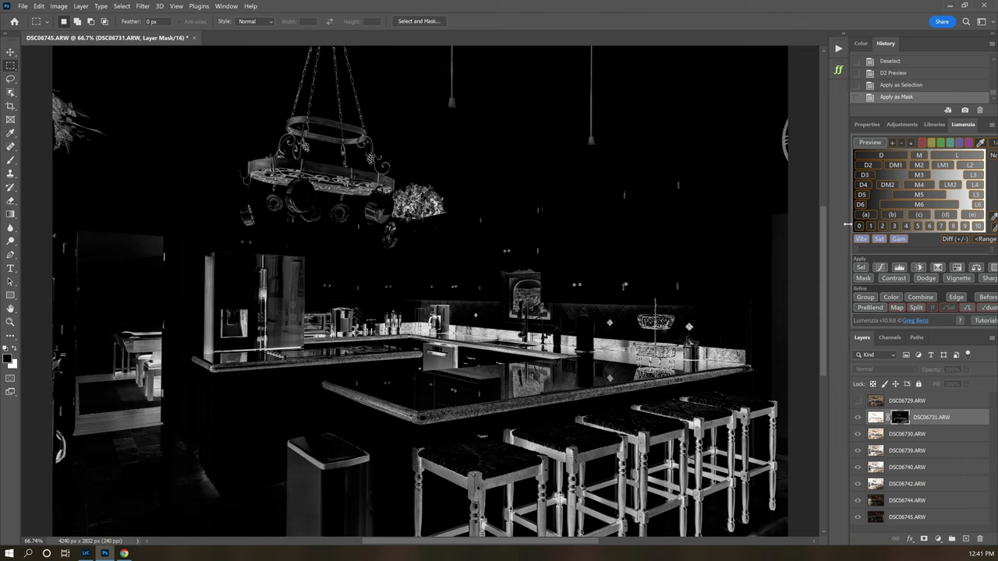
pyautogui.moveTo(848, 226); pyautogui.dragTo(820, 220)
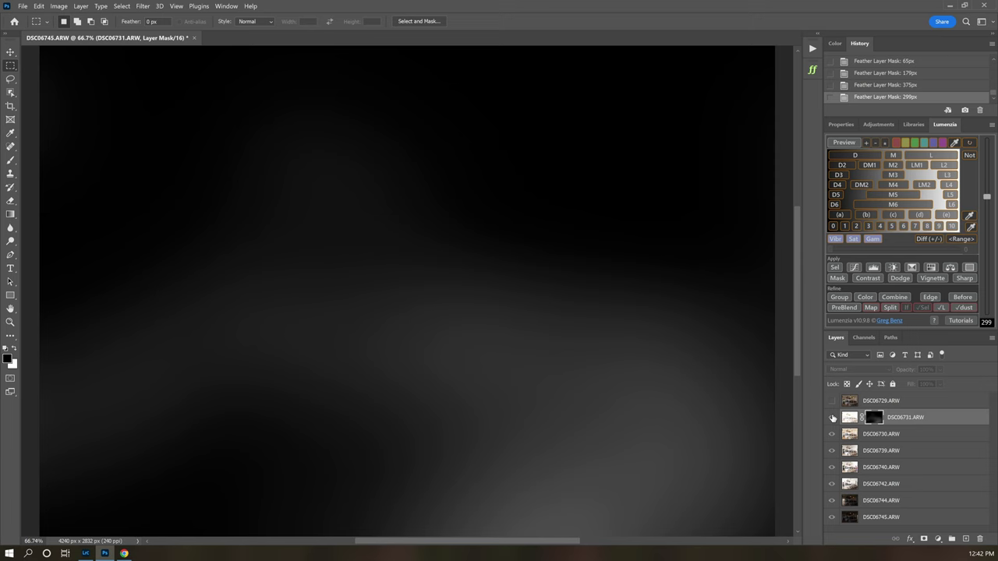
# Compare the 299 px feathered DSC06731 blend by toggling the layer off and on, then select DSC06729.
pyautogui.click(849, 418)
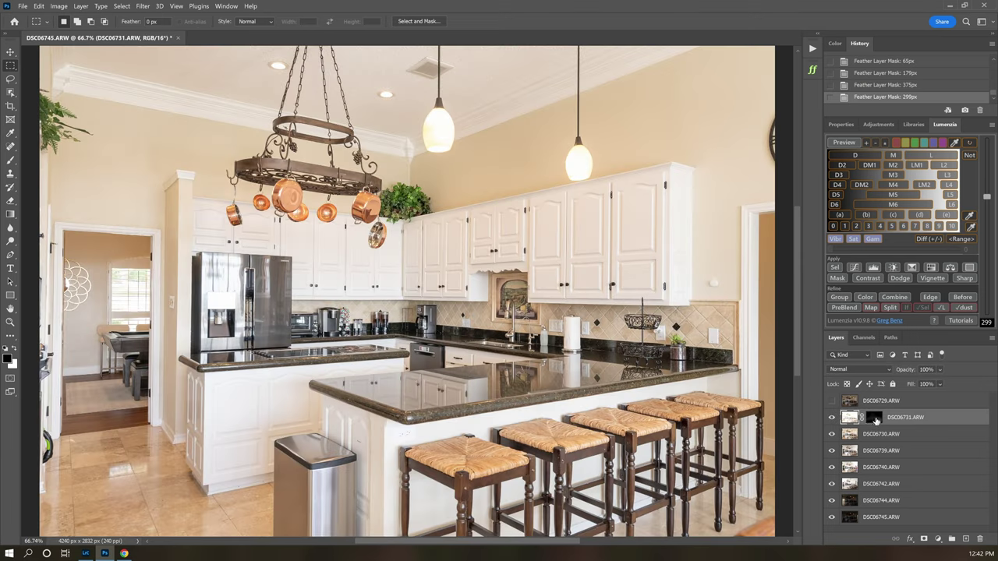
pyautogui.click(831, 418)
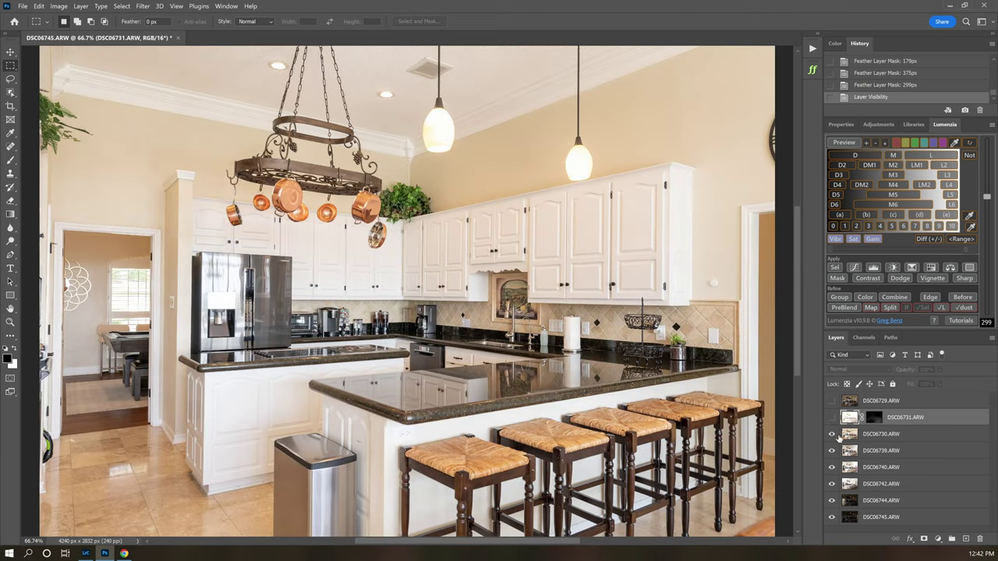
pyautogui.click(831, 419)
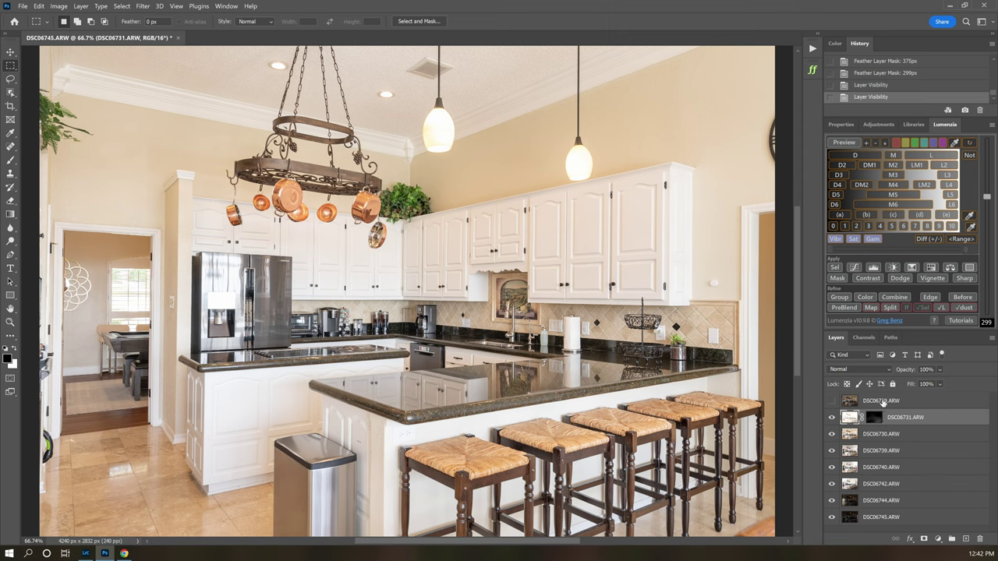
pyautogui.click(880, 403)
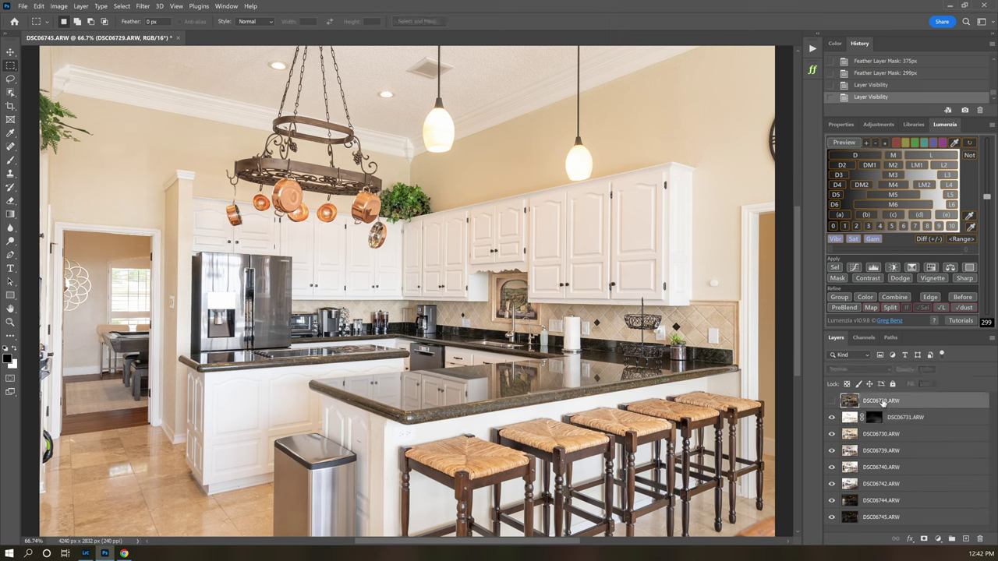
# Show DSC06729, compare the Lumenzia Lights 2 and Lights 3 previews, and load Lights 2 as a selection.
pyautogui.click(831, 402)
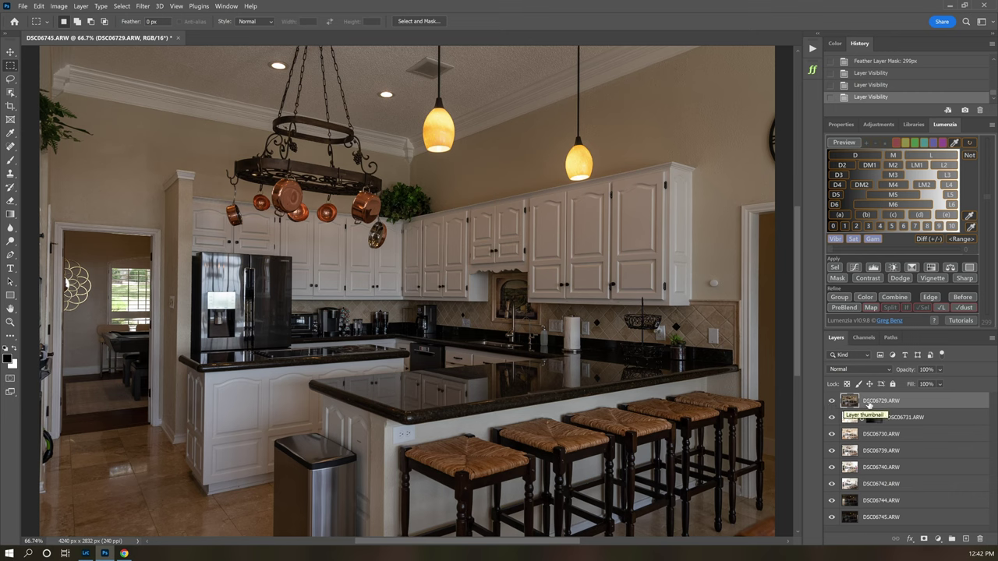
pyautogui.click(940, 165)
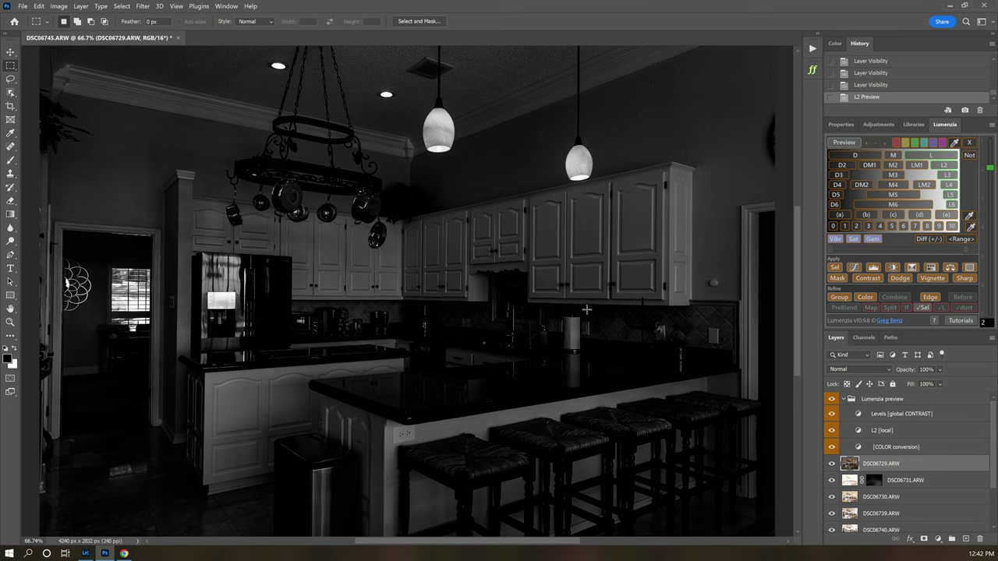
pyautogui.click(949, 179)
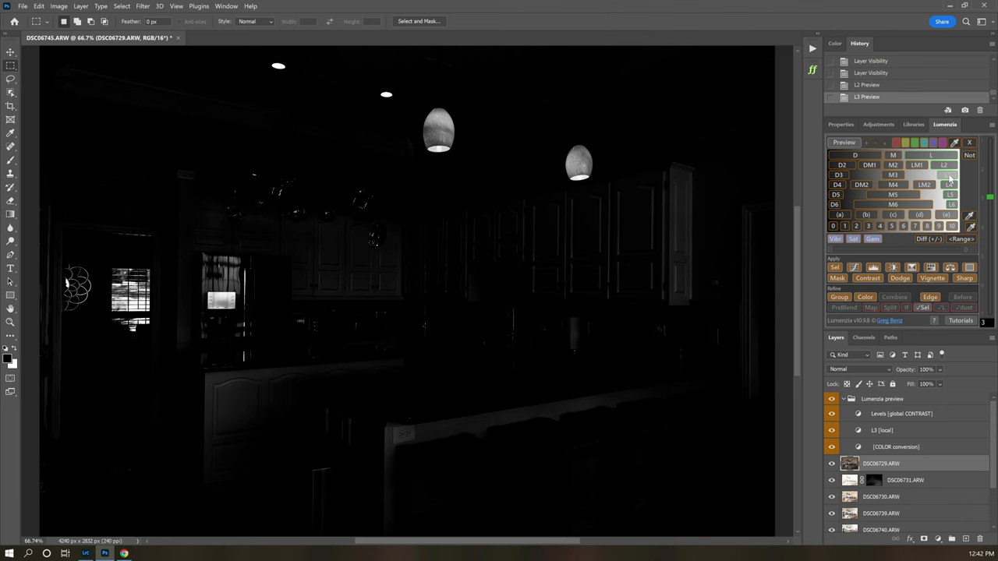
pyautogui.click(949, 167)
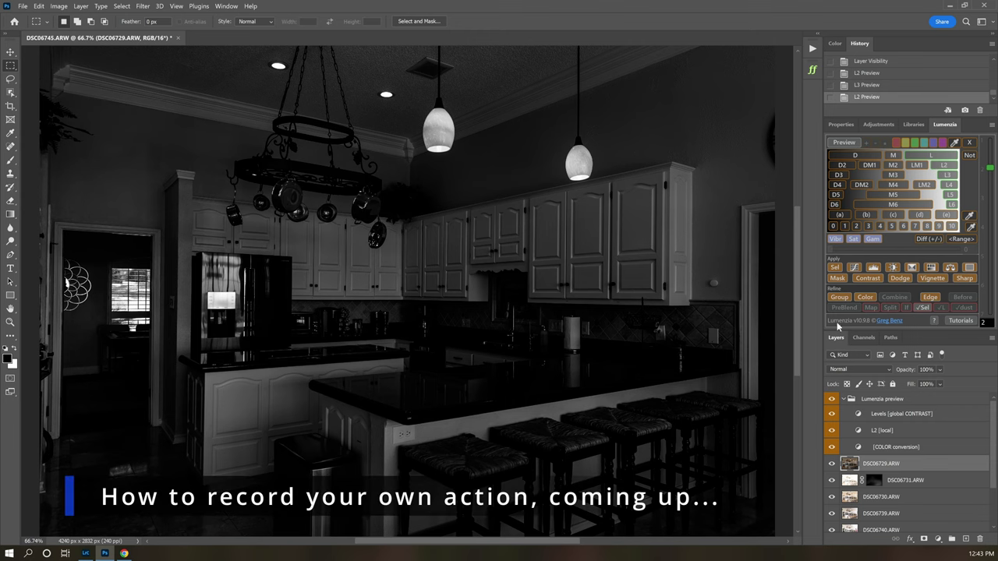
pyautogui.click(839, 269)
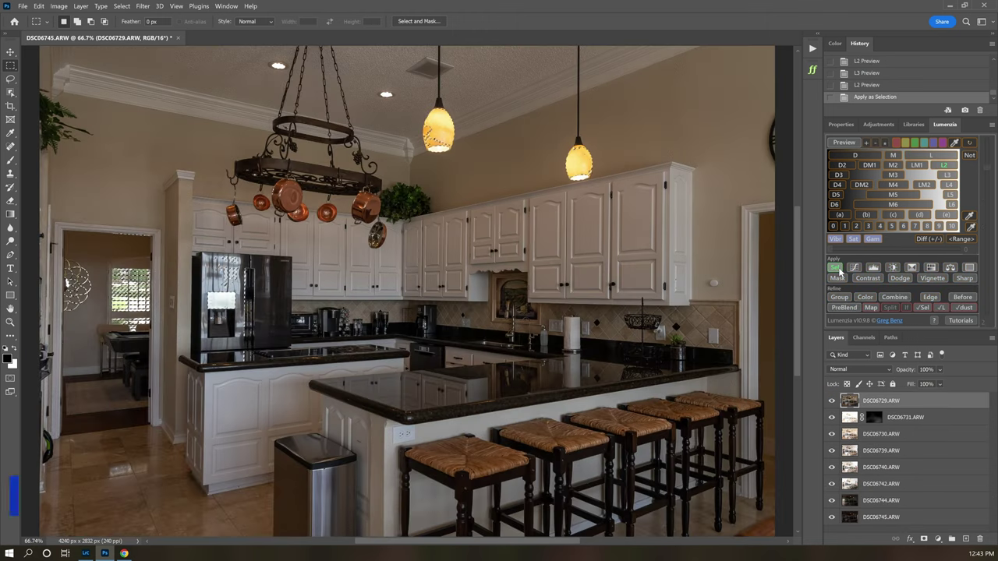
# Mask DSC06729 with the highlights selection and check the blend zoomed in on the doorway and fridge.
pyautogui.click(837, 278)
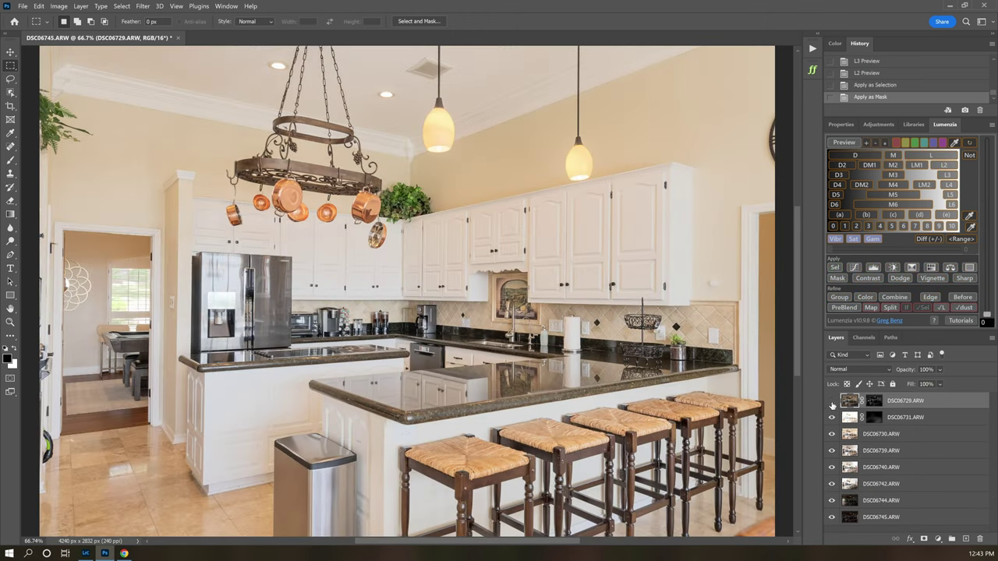
pyautogui.click(831, 400)
pyautogui.click(831, 400)
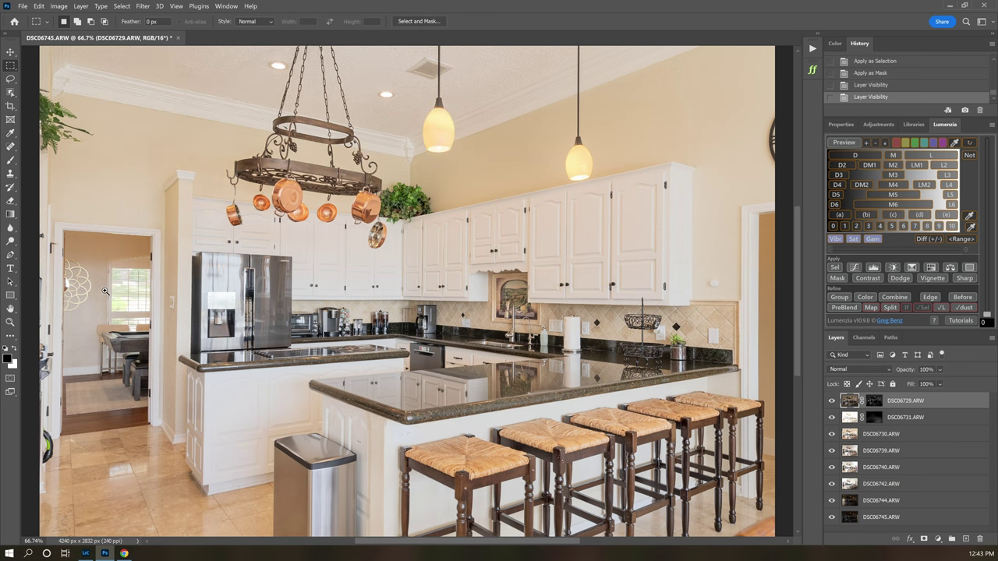
pyautogui.moveTo(104, 291); pyautogui.dragTo(222, 276)
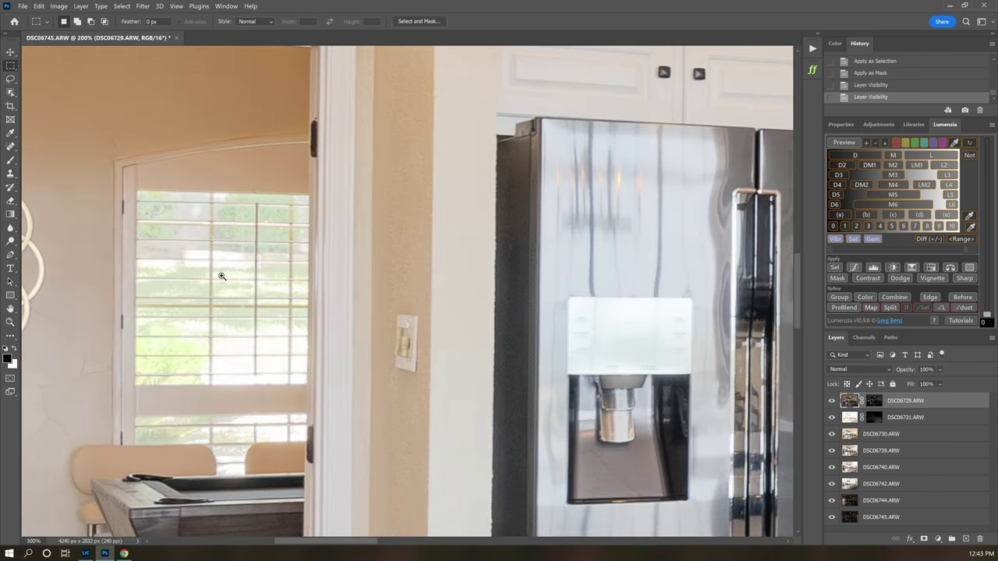
pyautogui.click(831, 401)
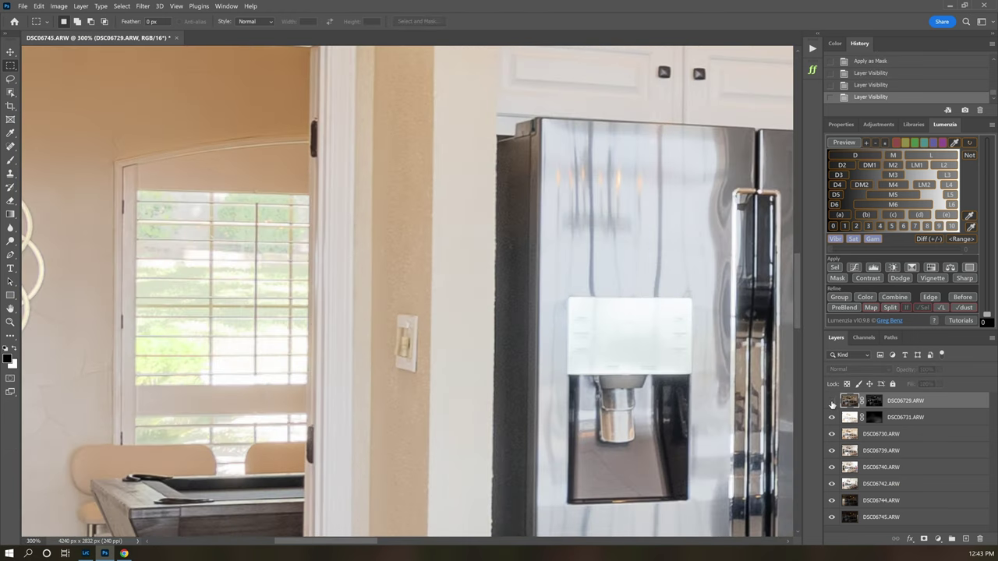
pyautogui.click(831, 400)
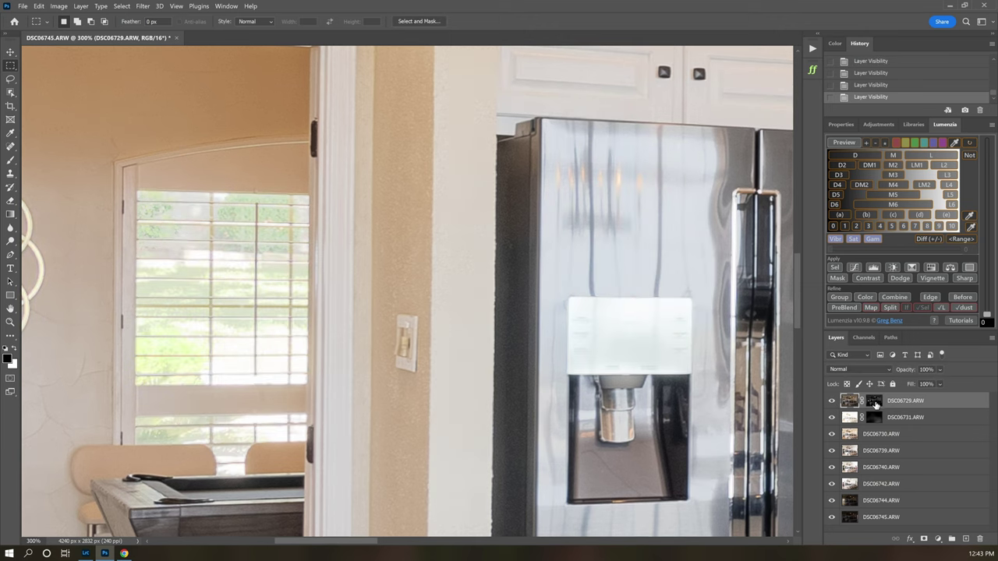
# Feather the DSC06729 mask to 7.9 px and toggle the layer to compare the softened edges.
pyautogui.click(874, 401)
pyautogui.moveTo(990, 319); pyautogui.dragTo(991, 284)
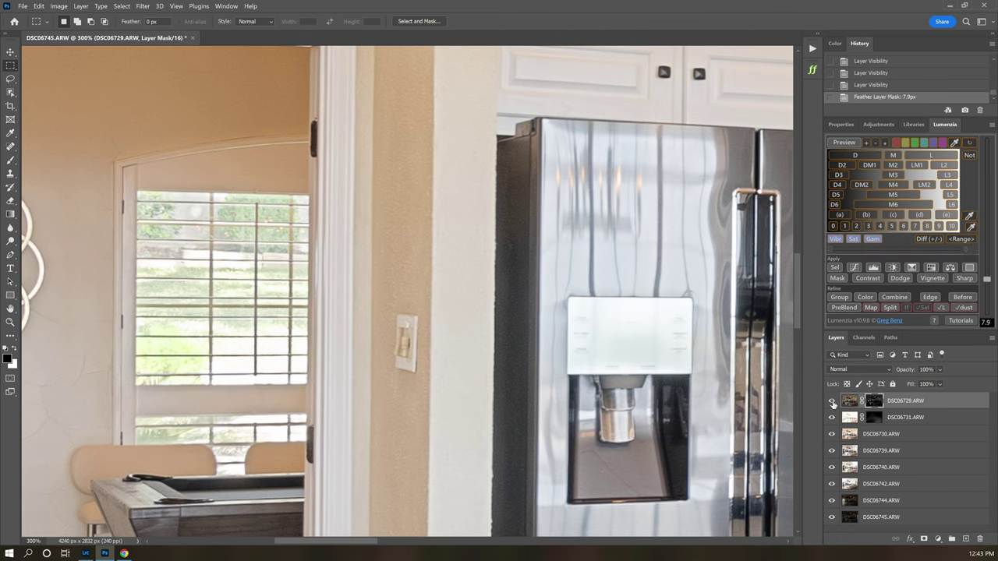
pyautogui.click(831, 400)
pyautogui.click(832, 400)
pyautogui.click(832, 401)
pyautogui.click(832, 401)
pyautogui.click(832, 400)
# Zoom out to the whole kitchen and compare with DSC06729 and DSC06731 hidden and shown.
pyautogui.hotkey('ctrl', '0')
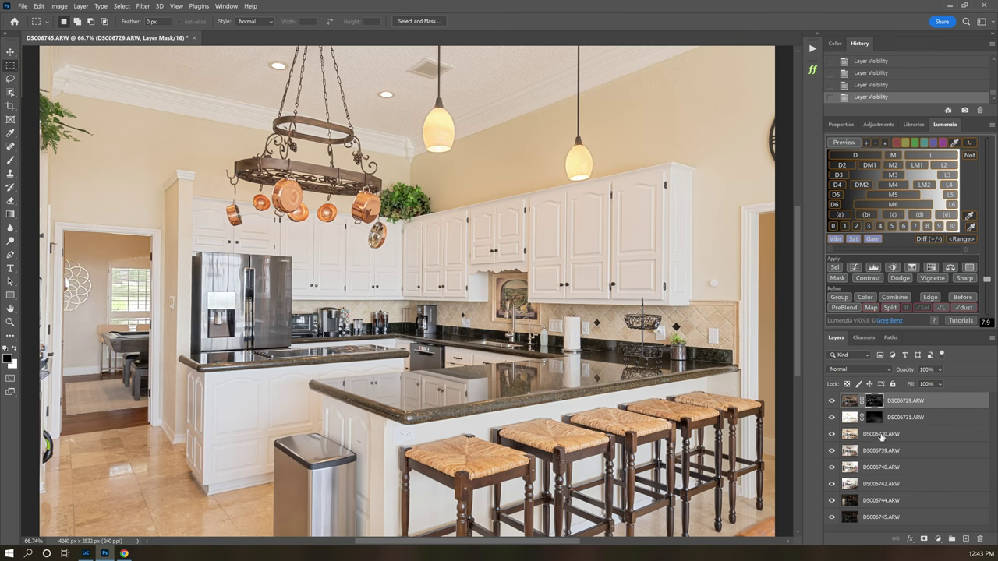
pyautogui.click(832, 401)
pyautogui.click(832, 421)
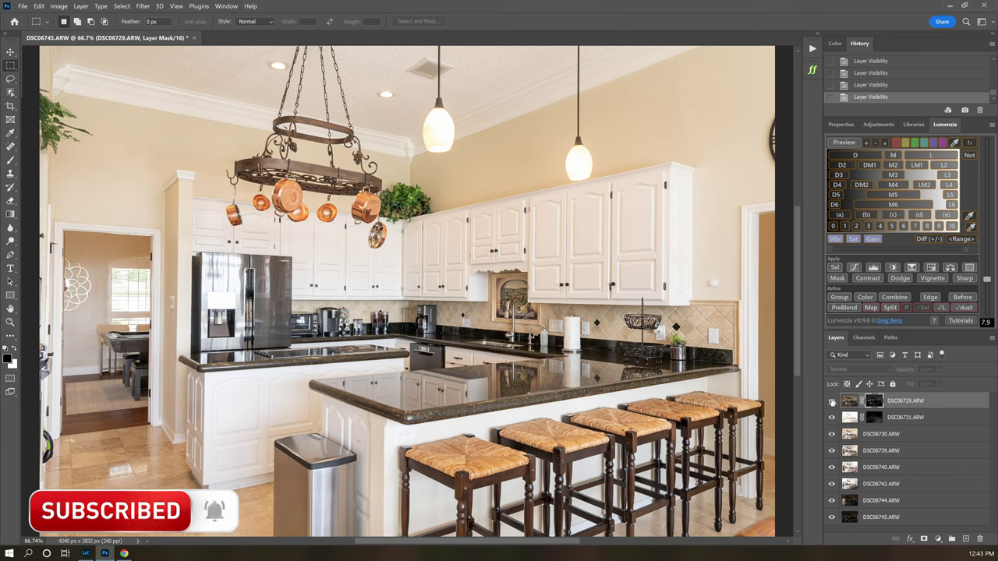
pyautogui.click(831, 401)
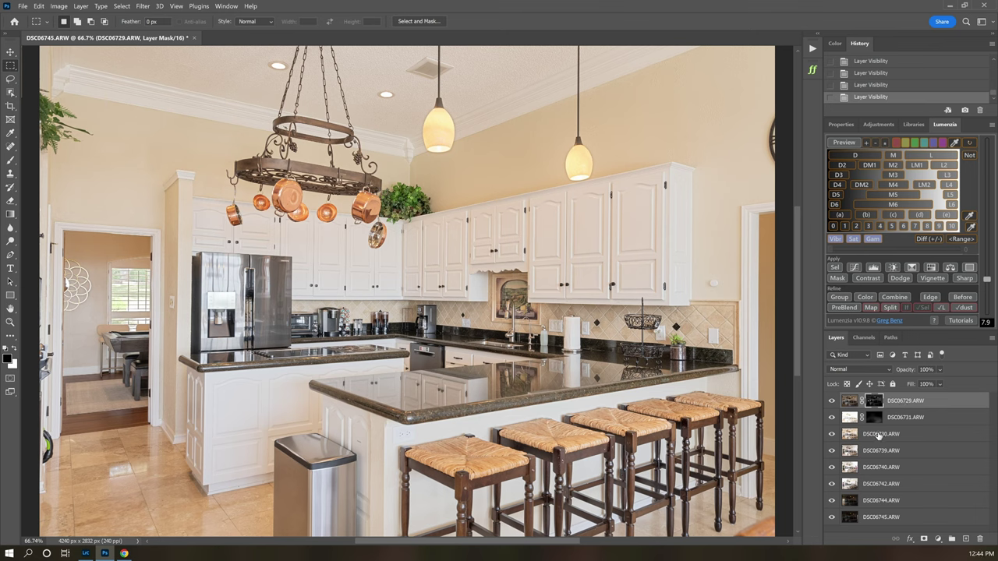
# Merge DSC06729, DSC06731 and DSC06730 into one layer set to Luminosity at 50% opacity.
pyautogui.keyDown('shift'); pyautogui.click(878, 435); pyautogui.keyUp('shift')
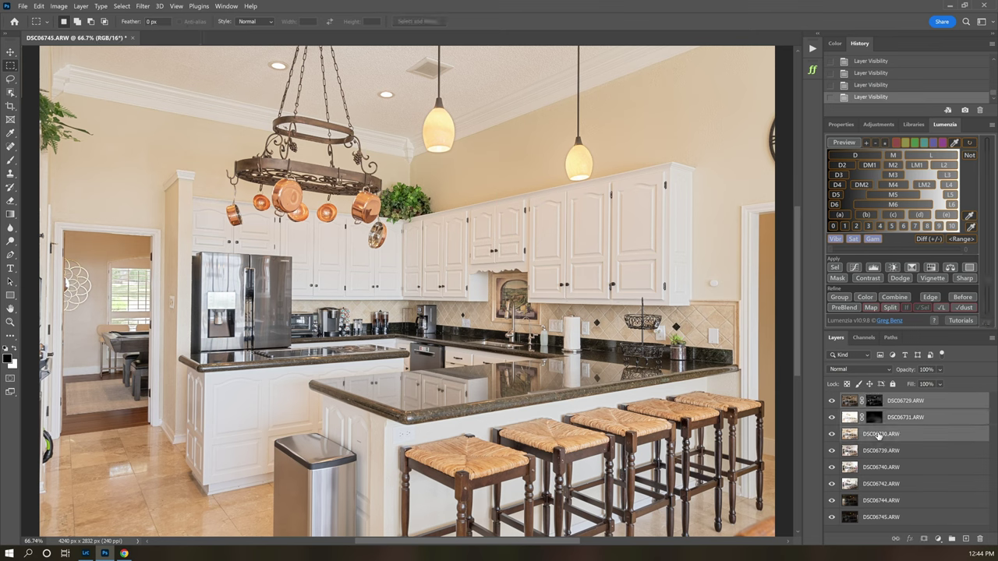
pyautogui.hotkey('ctrl', 'e')
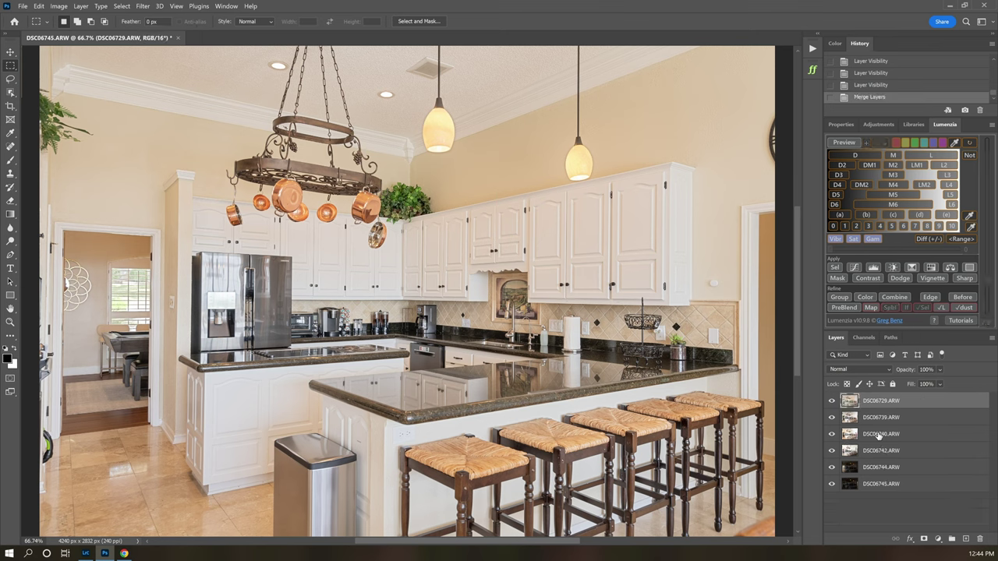
pyautogui.click(870, 368)
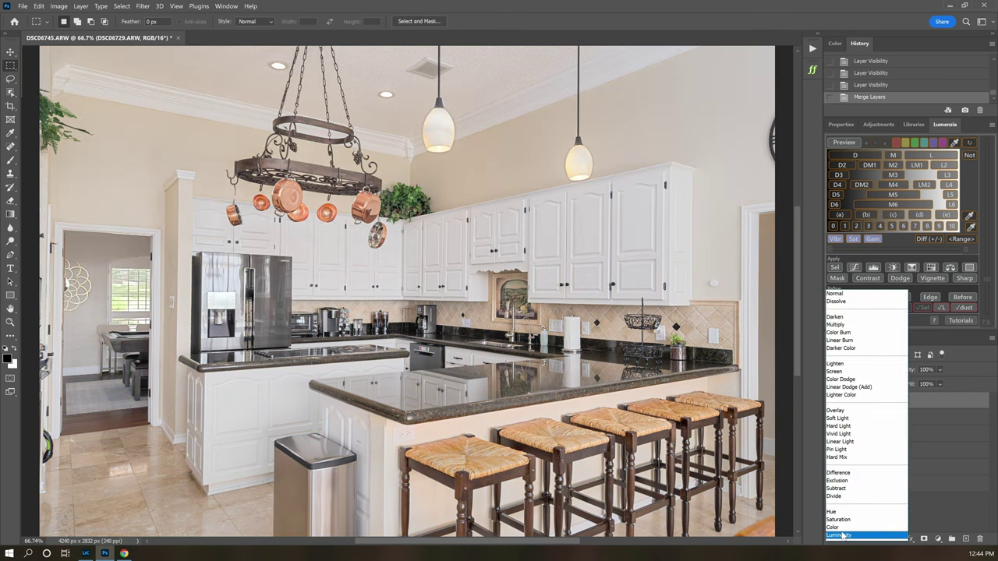
pyautogui.click(842, 536)
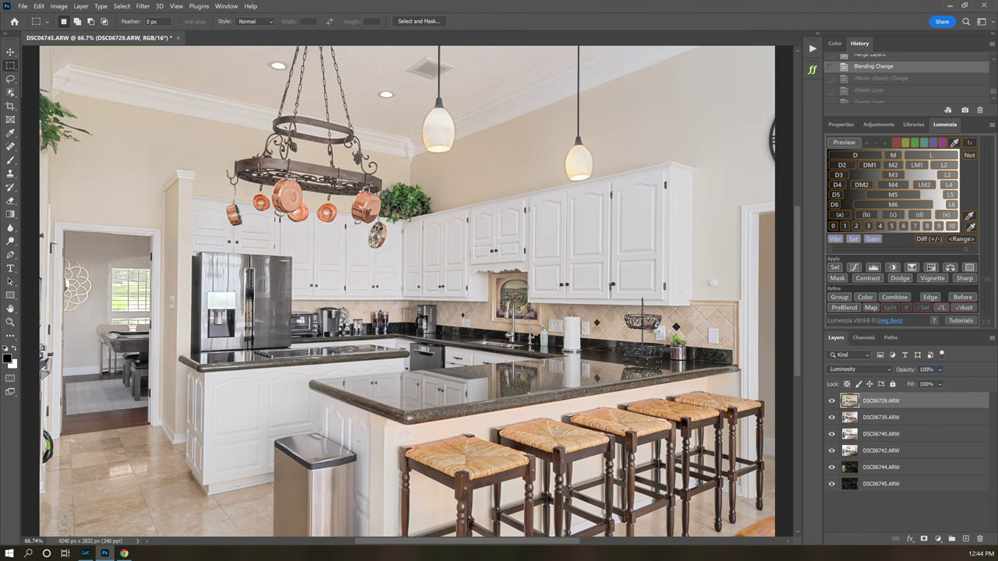
pyautogui.click(926, 370)
pyautogui.write('50')
pyautogui.press('Return')
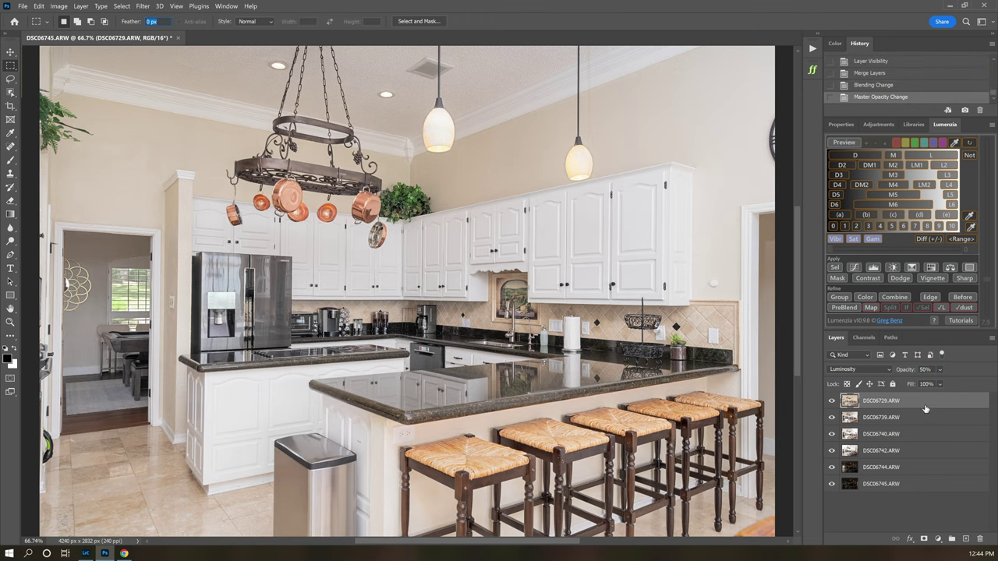
# Duplicate the merged layer, set the copy to Color blend mode, and give it a black mask.
pyautogui.hotkey('ctrl', 'j')
pyautogui.click(864, 368)
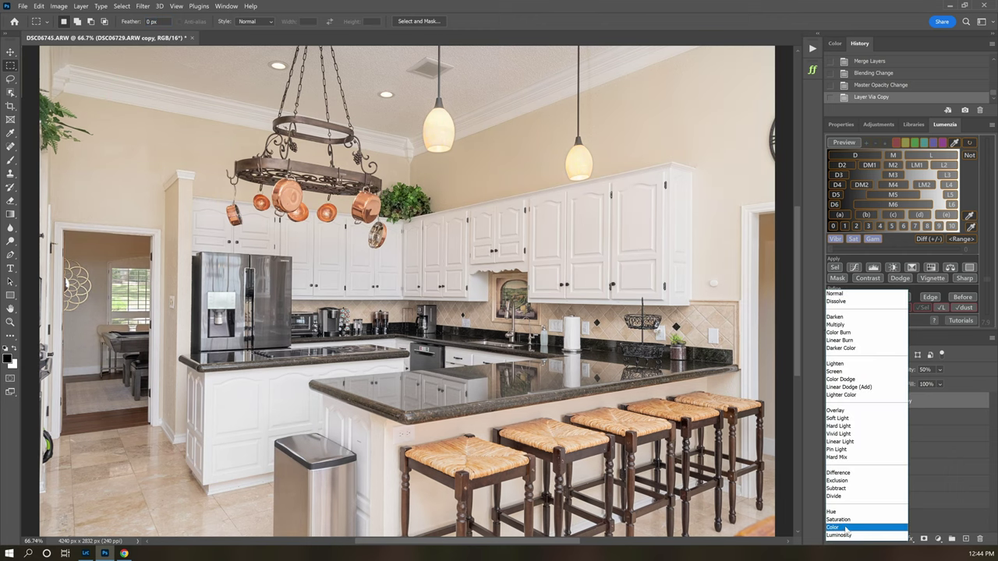
pyautogui.click(844, 526)
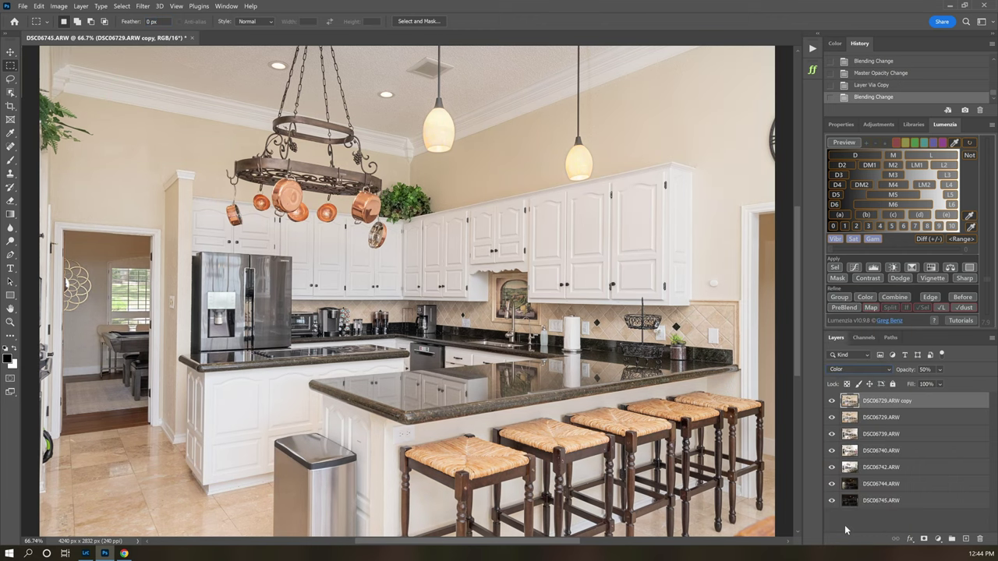
pyautogui.click(924, 540)
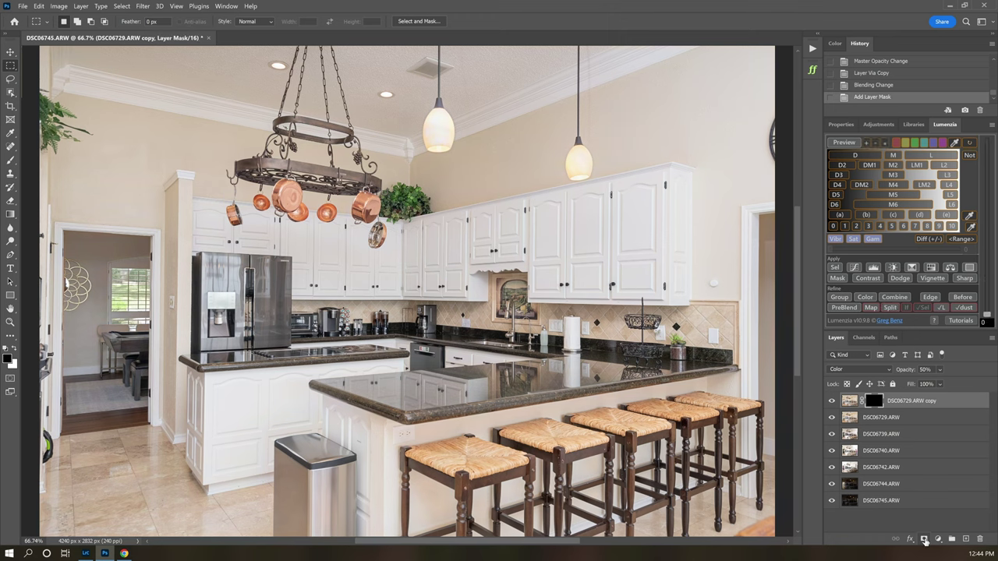
# Group the merged layer and its Color copy into a group named 'HDR Ambient'.
pyautogui.keyDown('shift'); pyautogui.click(903, 419); pyautogui.keyUp('shift')
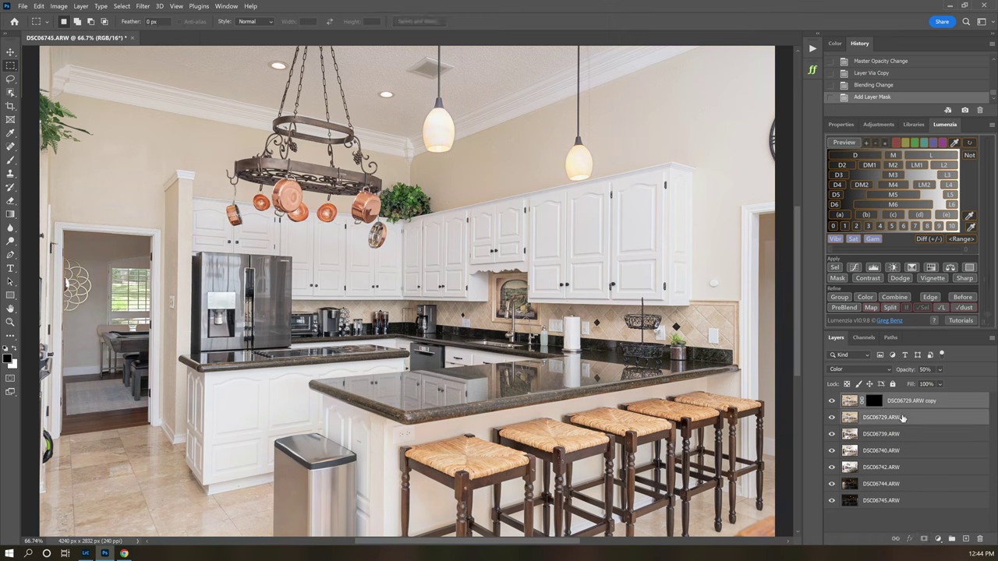
pyautogui.hotkey('ctrl', 'g')
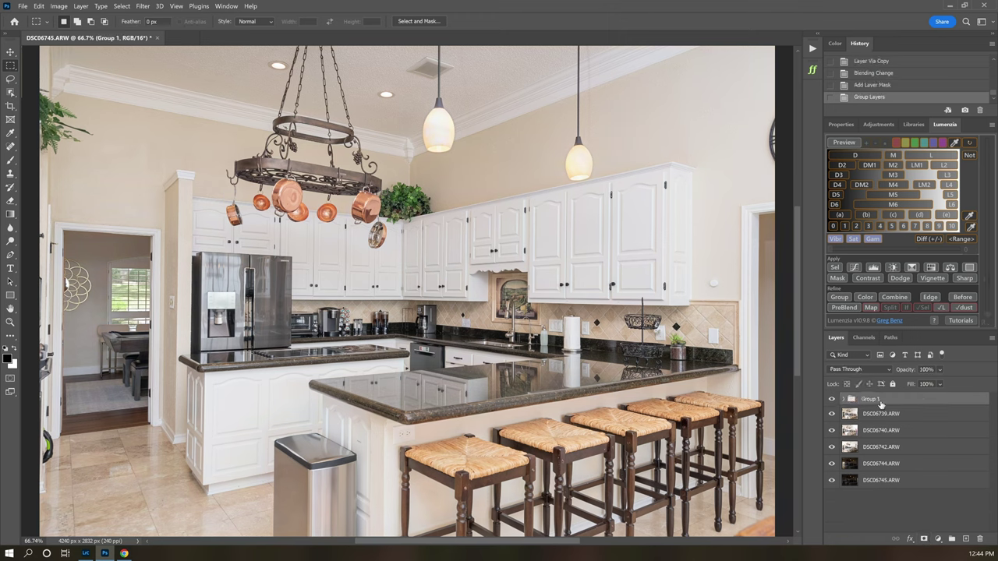
pyautogui.doubleClick(871, 401)
pyautogui.write('HDR Ambient')
pyautogui.press('Return')
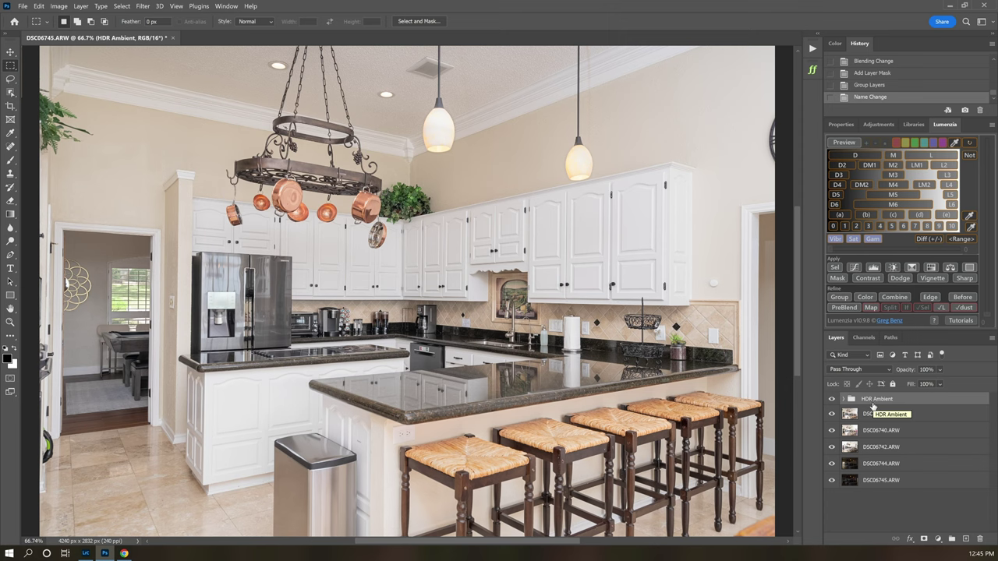
# Run the Darken/ Color Repair and Gradient Blend actions from DSC06739 to mask DSC06740.
pyautogui.click(873, 416)
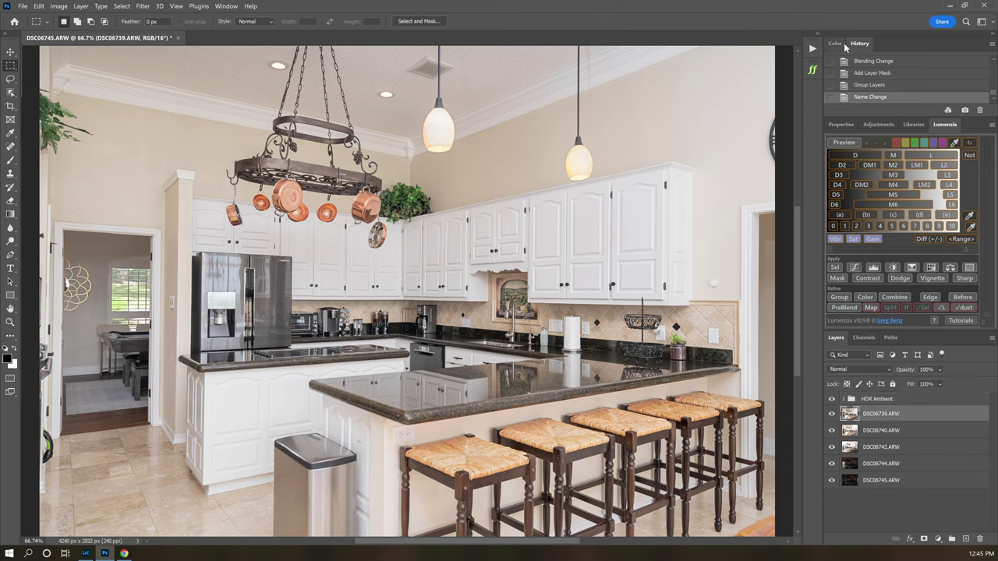
pyautogui.click(813, 50)
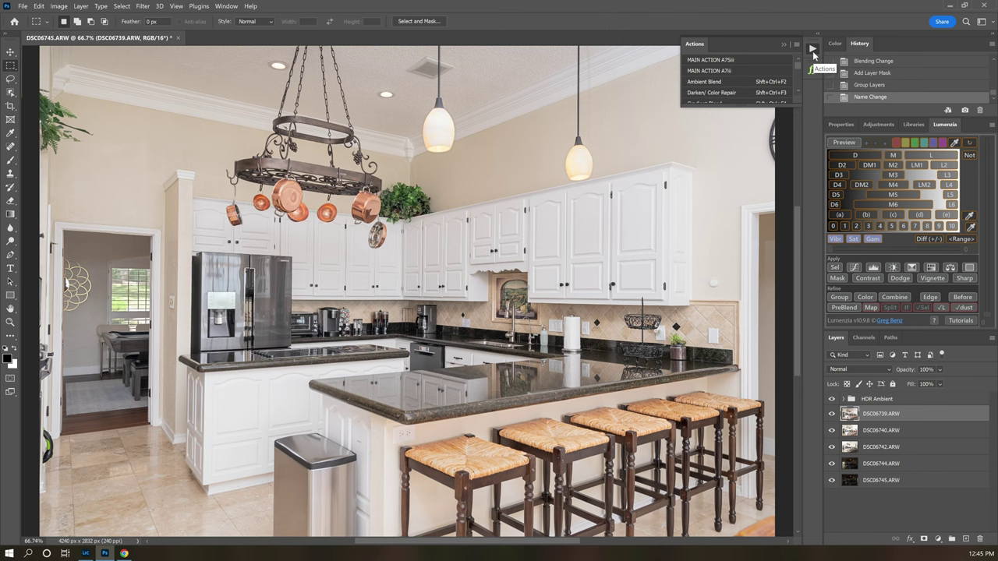
pyautogui.moveTo(746, 102); pyautogui.dragTo(746, 173)
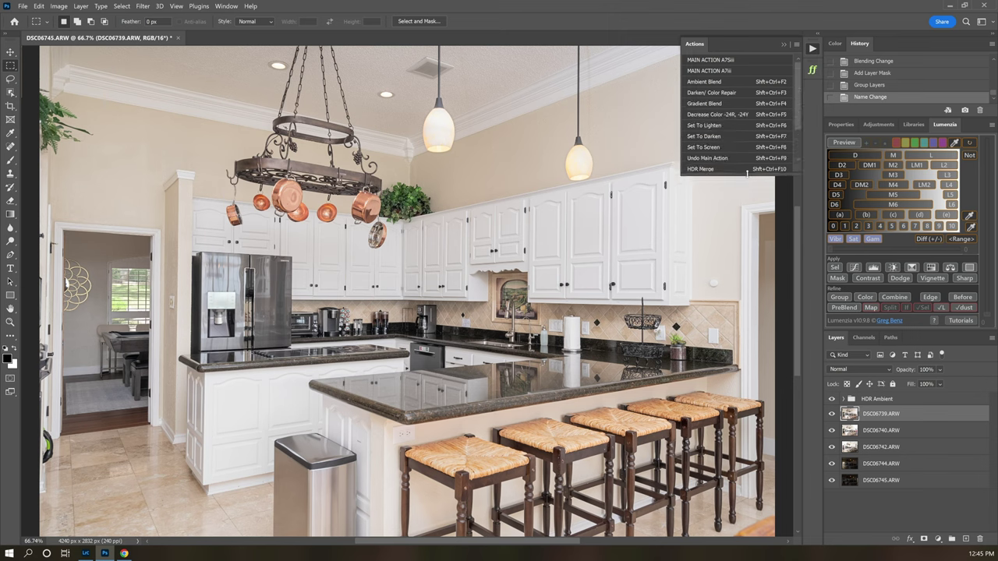
pyautogui.click(723, 93)
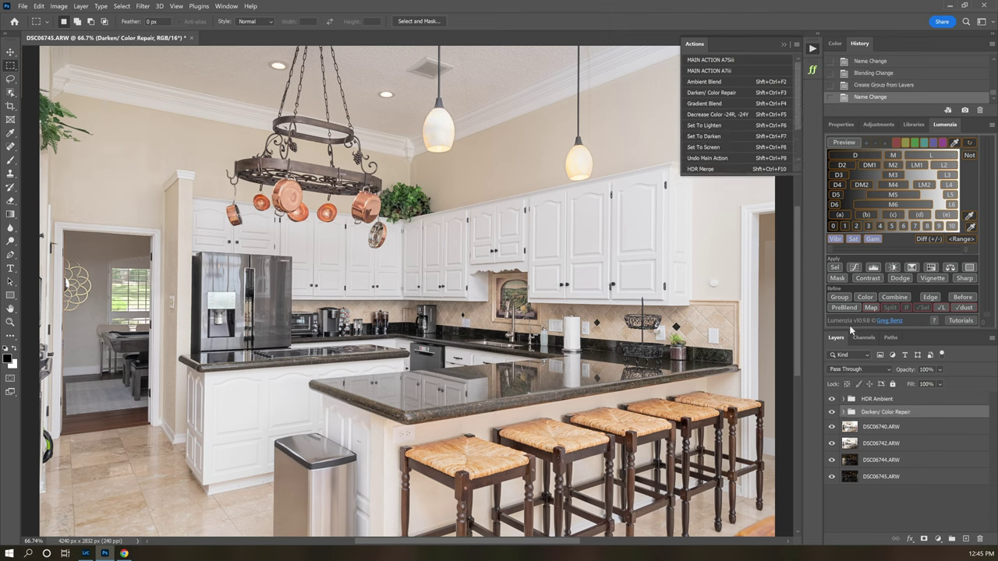
pyautogui.click(719, 102)
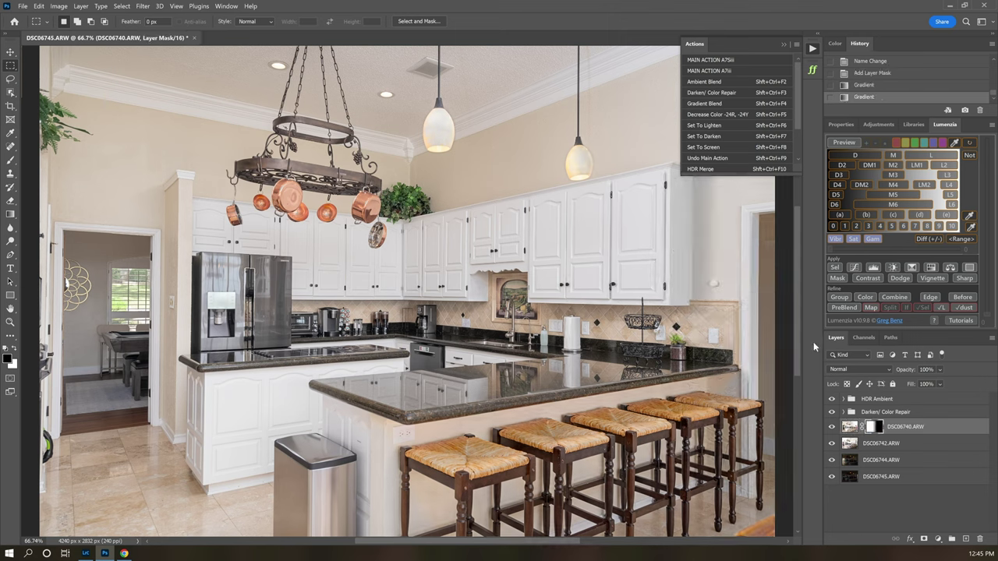
# Select DSC06744 and DSC06745 and toggle visibility to inspect the dark exposures on their own.
pyautogui.click(896, 460)
pyautogui.keyDown('shift'); pyautogui.click(889, 490); pyautogui.keyUp('shift')
pyautogui.keyDown('alt'); pyautogui.click(831, 460); pyautogui.keyUp('alt')
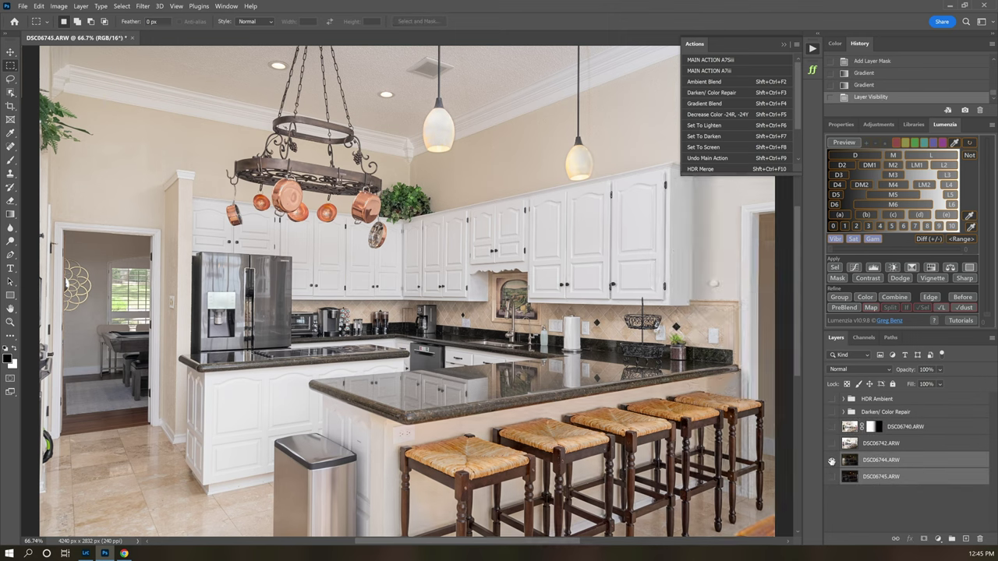
pyautogui.keyDown('alt'); pyautogui.click(831, 476); pyautogui.keyUp('alt')
pyautogui.keyDown('alt'); pyautogui.click(831, 476); pyautogui.keyUp('alt')
pyautogui.keyDown('alt'); pyautogui.click(831, 477); pyautogui.keyUp('alt')
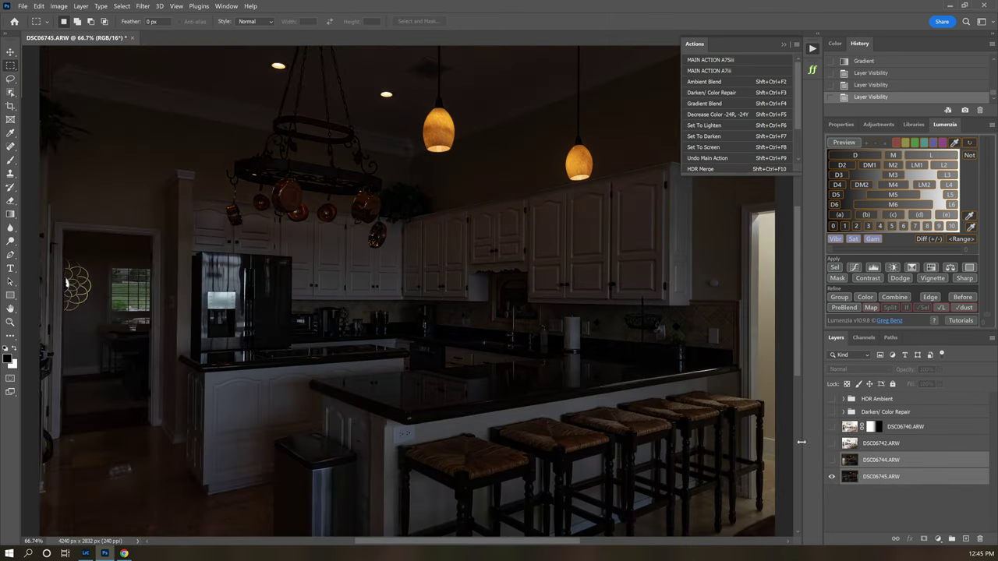
pyautogui.keyDown('alt'); pyautogui.click(831, 477); pyautogui.keyUp('alt')
# Move DSC06744 and DSC06745 up under HDR Ambient and set both to Screen blend mode.
pyautogui.moveTo(862, 468); pyautogui.dragTo(877, 410)
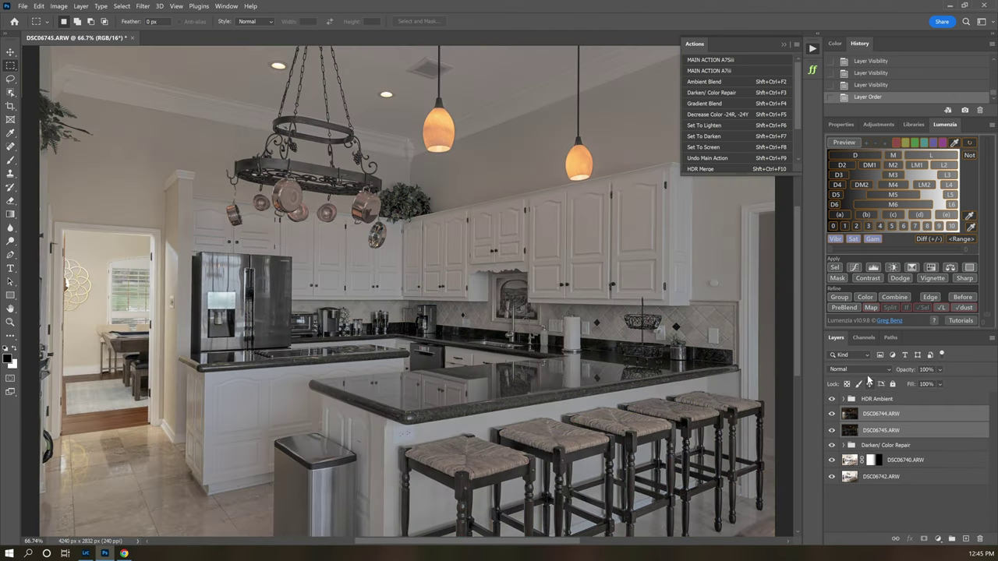
pyautogui.click(869, 370)
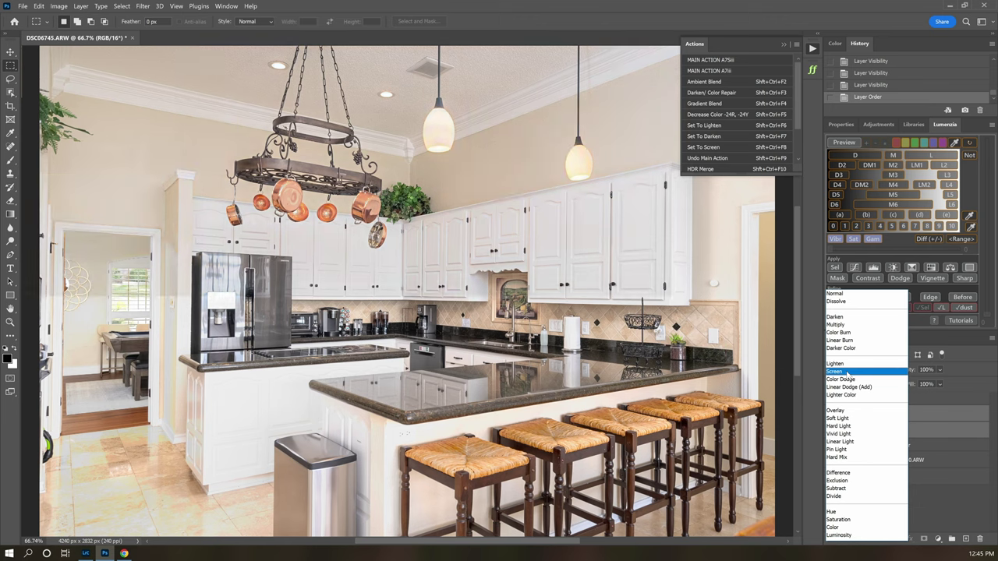
pyautogui.click(846, 371)
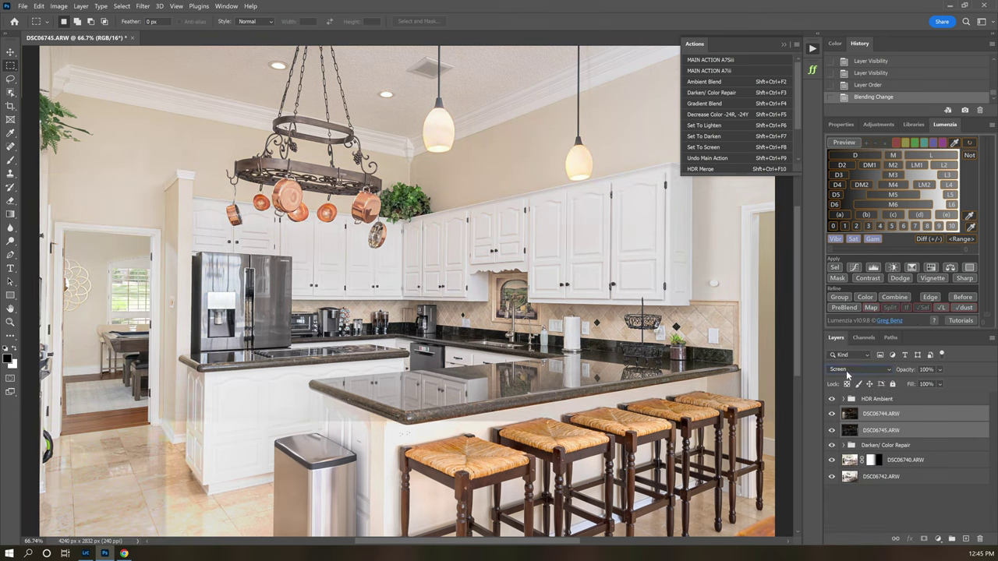
pyautogui.click(882, 402)
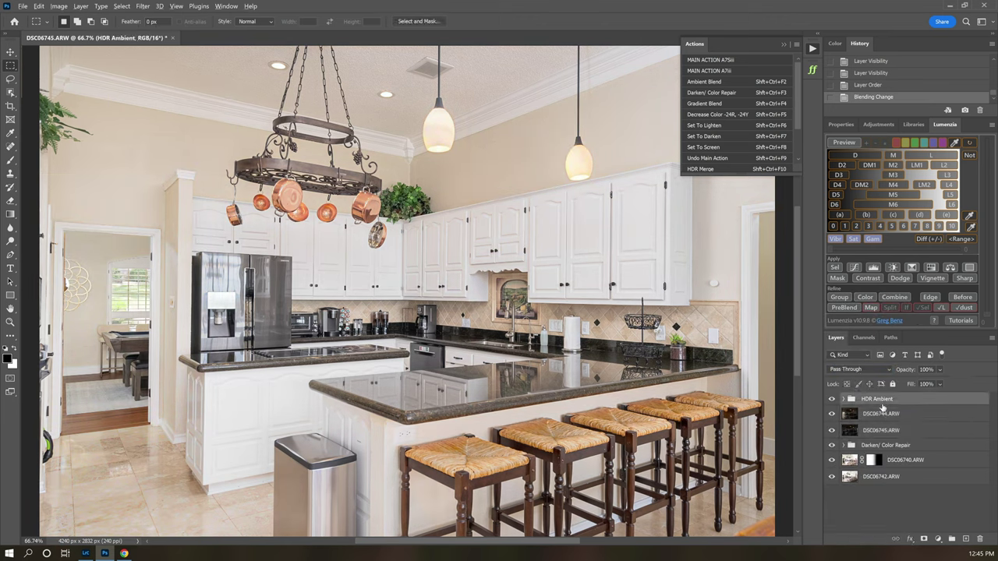
# Stamp all visible layers into a new top layer and adjust its exposure in the Camera Raw filter.
pyautogui.hotkey('ctrl', 'shift', 'alt', 'e')
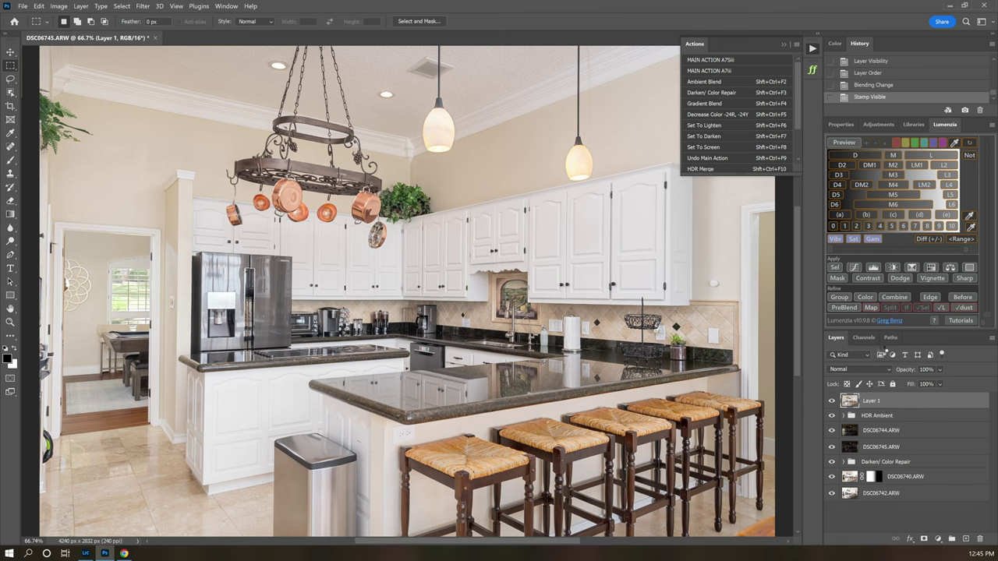
pyautogui.click(842, 244)
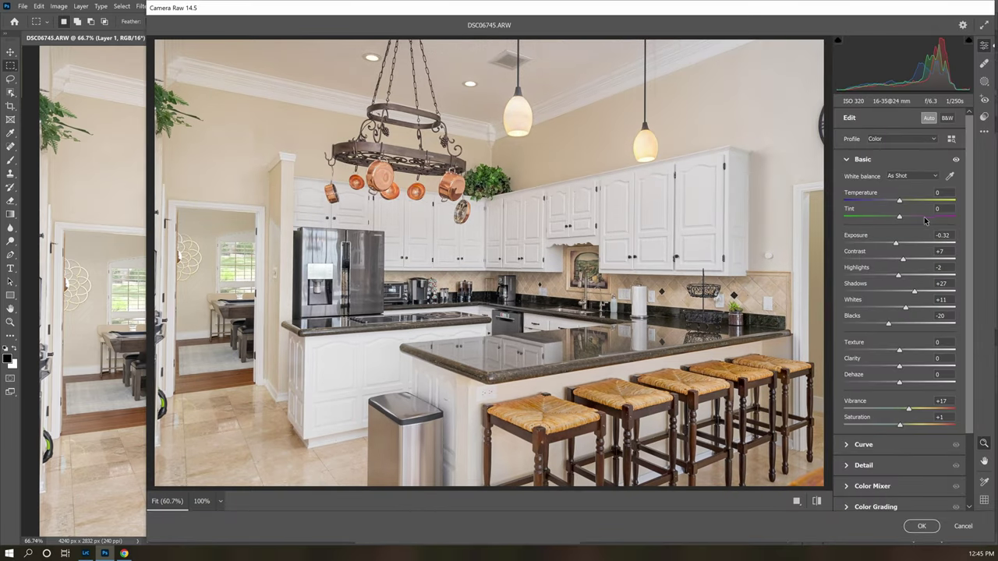
pyautogui.moveTo(896, 243); pyautogui.dragTo(886, 275)
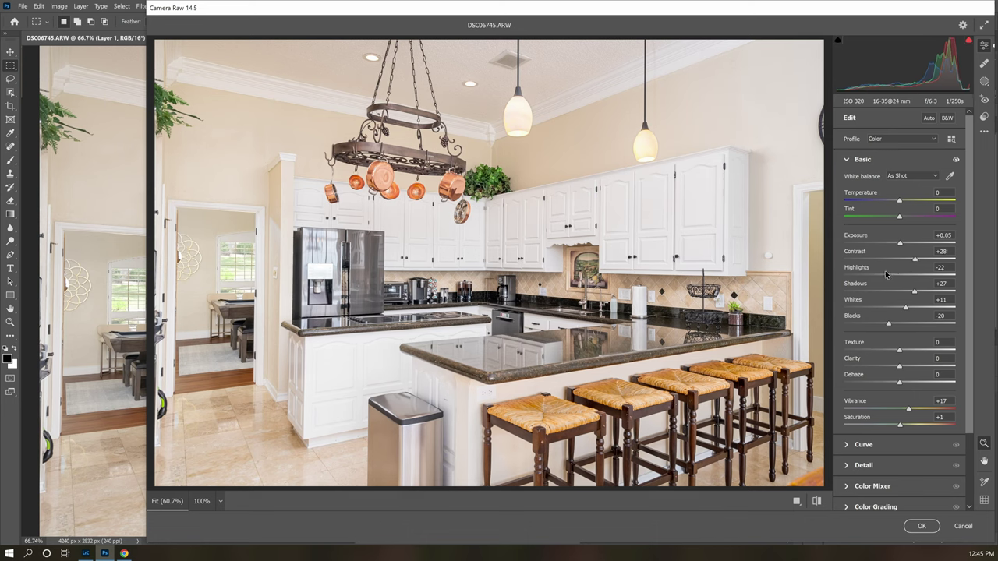
pyautogui.click(920, 527)
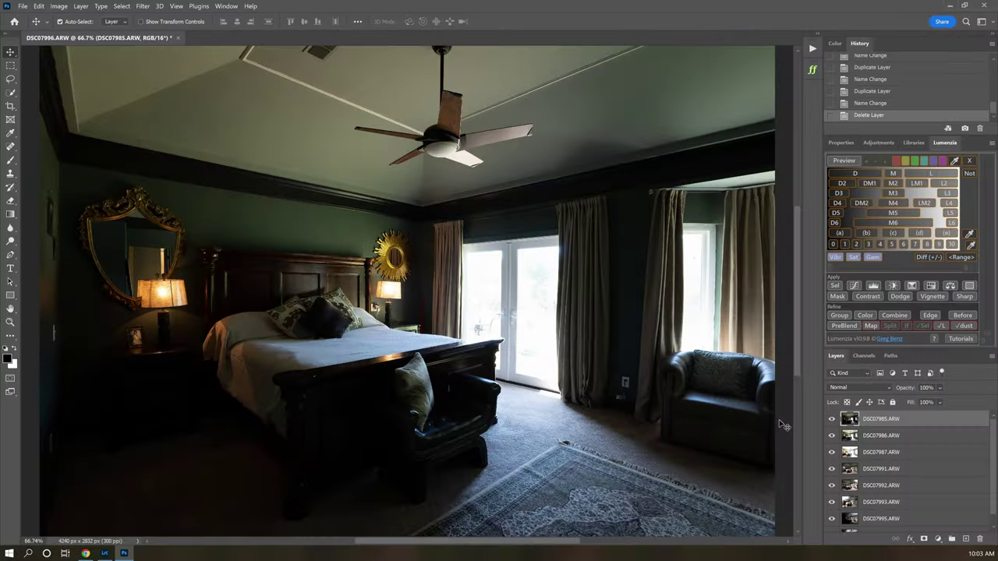
# Load the Lumenzia actions from the panel's Utilities menu and show them in the Actions panel.
pyautogui.click(993, 146)
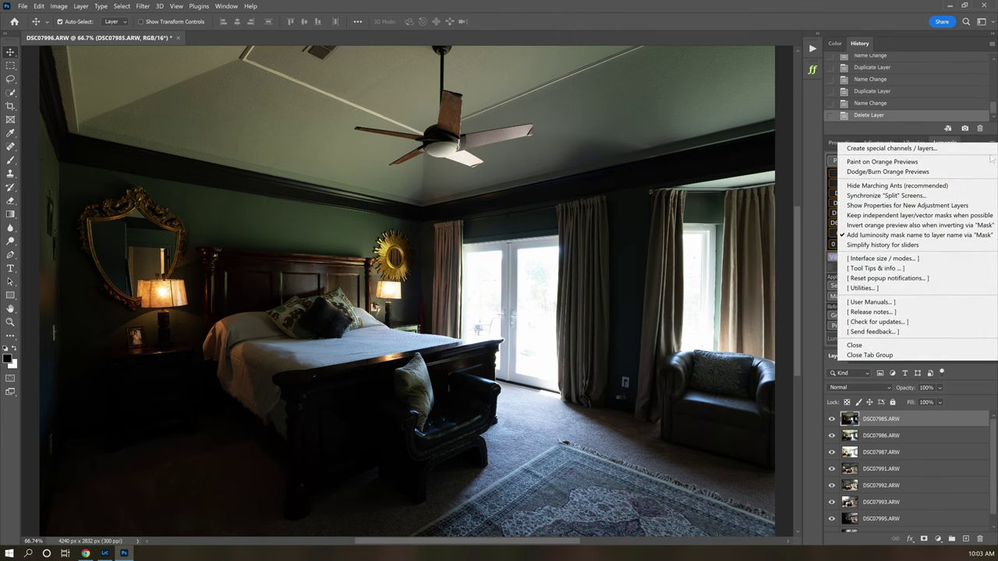
pyautogui.click(859, 289)
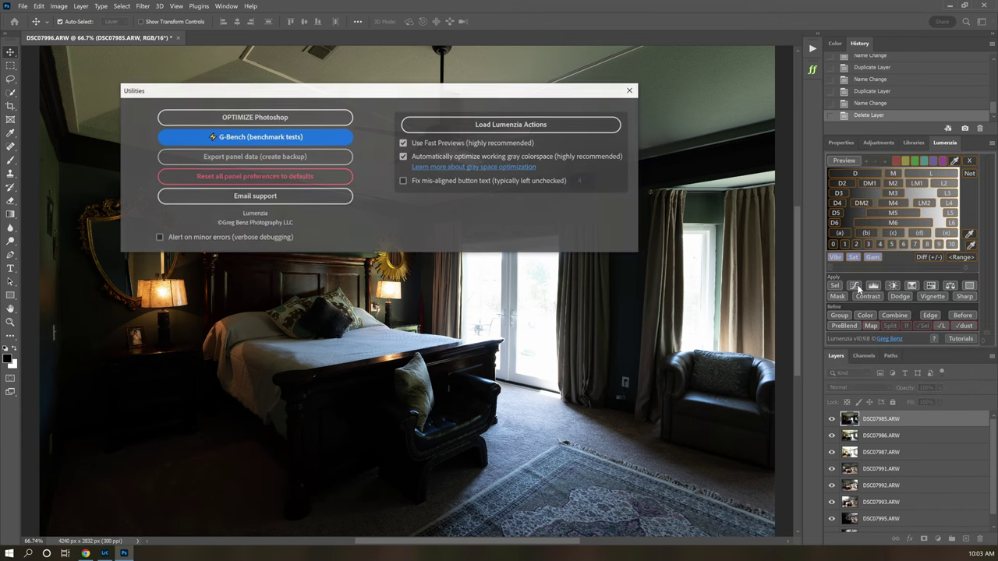
pyautogui.click(499, 125)
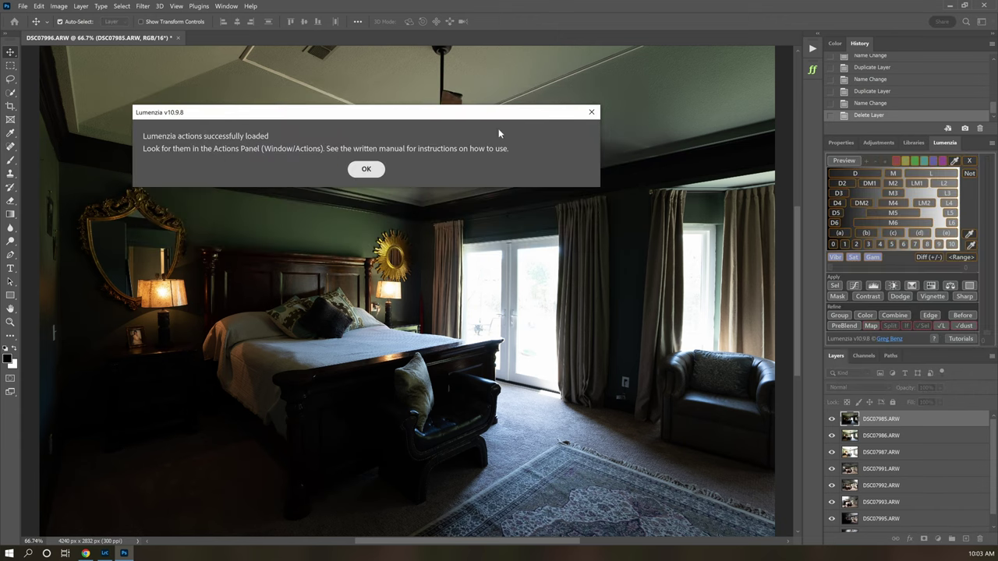
pyautogui.click(366, 170)
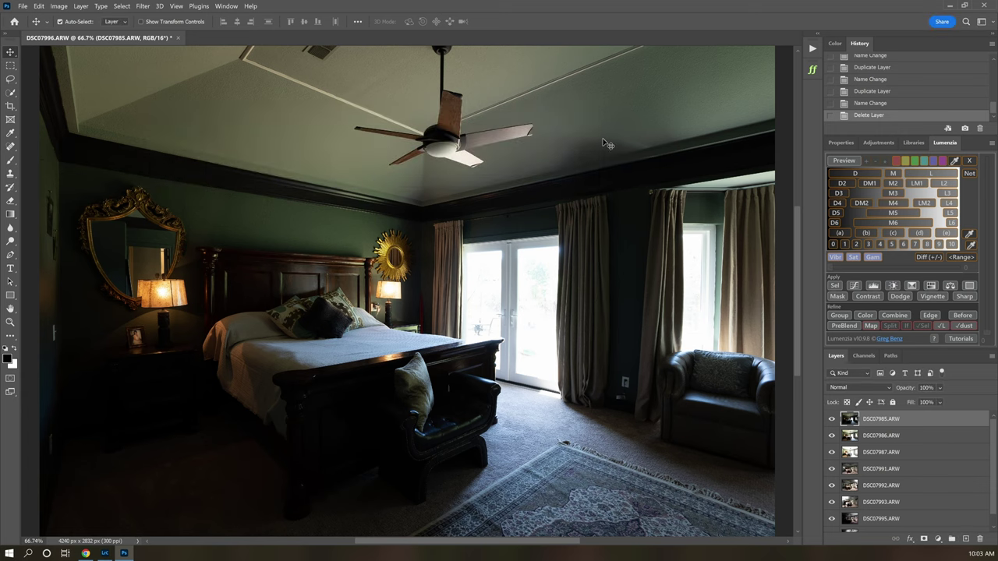
pyautogui.click(812, 49)
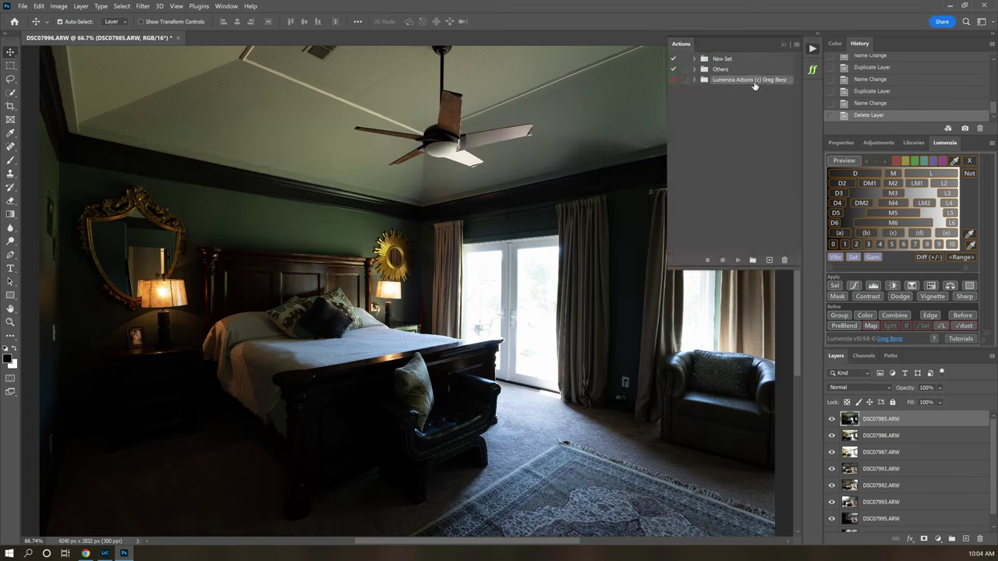
# Create a new action set named 'YT Actions' and expand it to show its D2 Mask and L2 Mask actions.
pyautogui.click(753, 260)
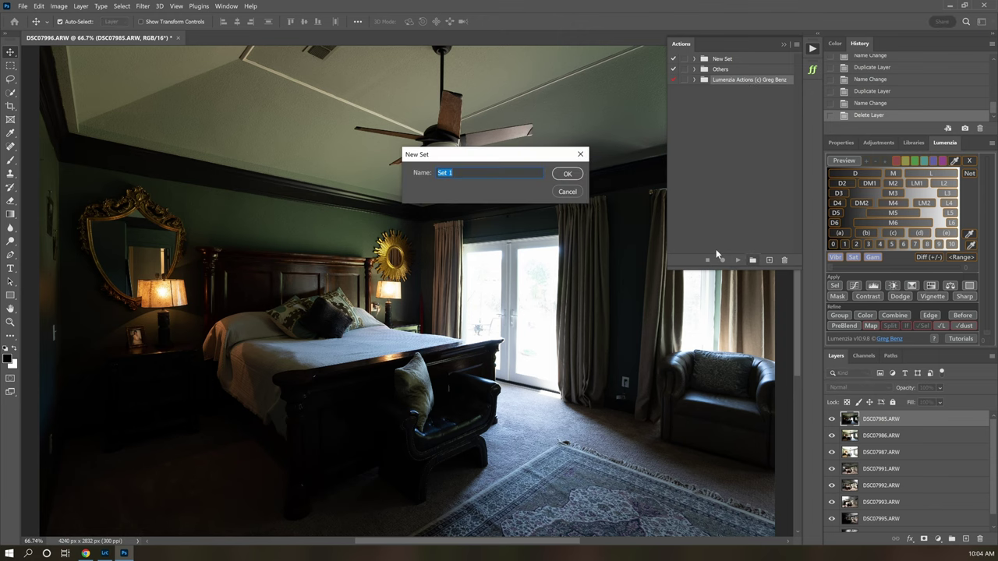
pyautogui.write('YT Actions')
pyautogui.press('Return')
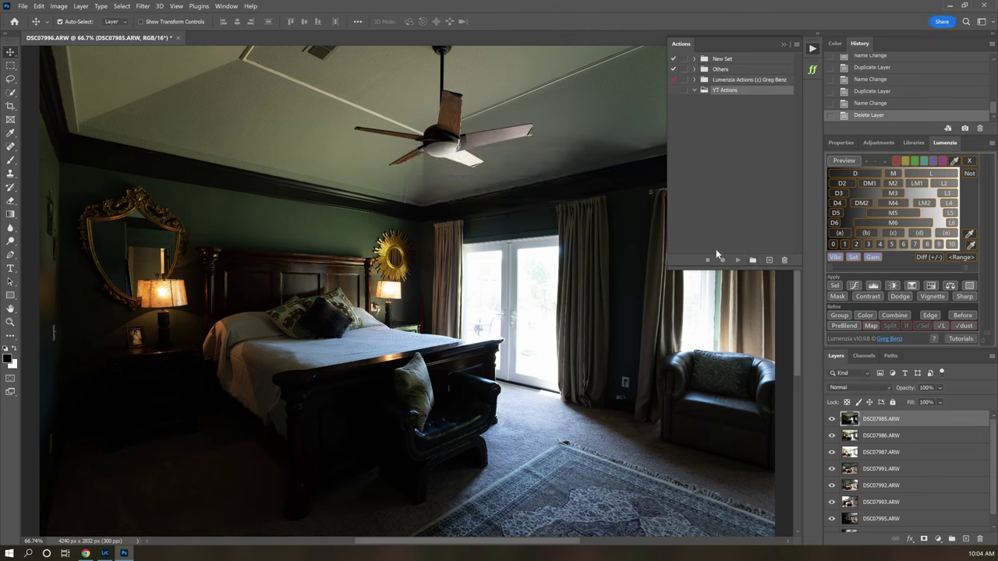
pyautogui.click(695, 81)
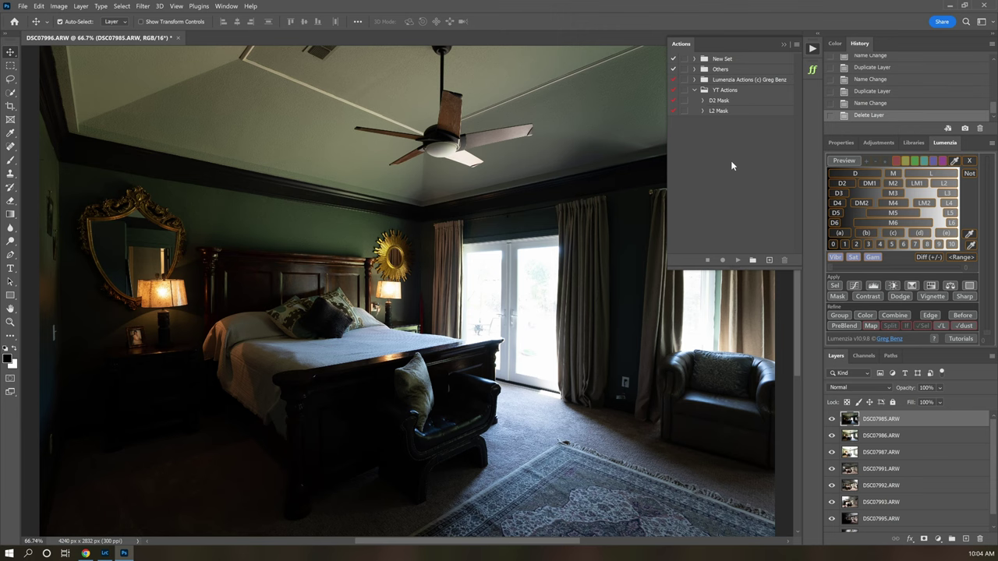
# Create a new action named 'HDR Merge' in YT Actions and start recording.
pyautogui.click(769, 260)
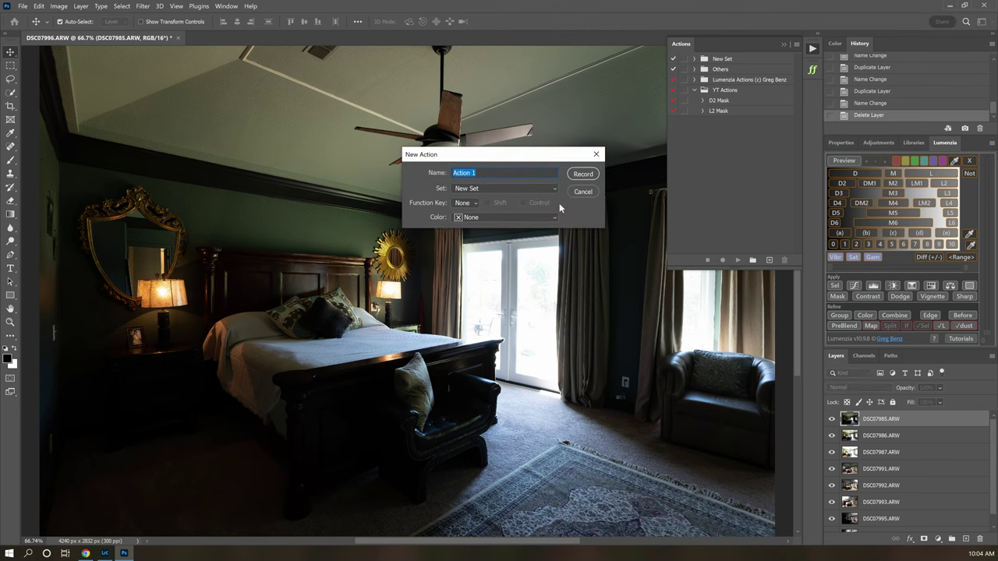
pyautogui.write('HDR Merge')
pyautogui.press('Return')
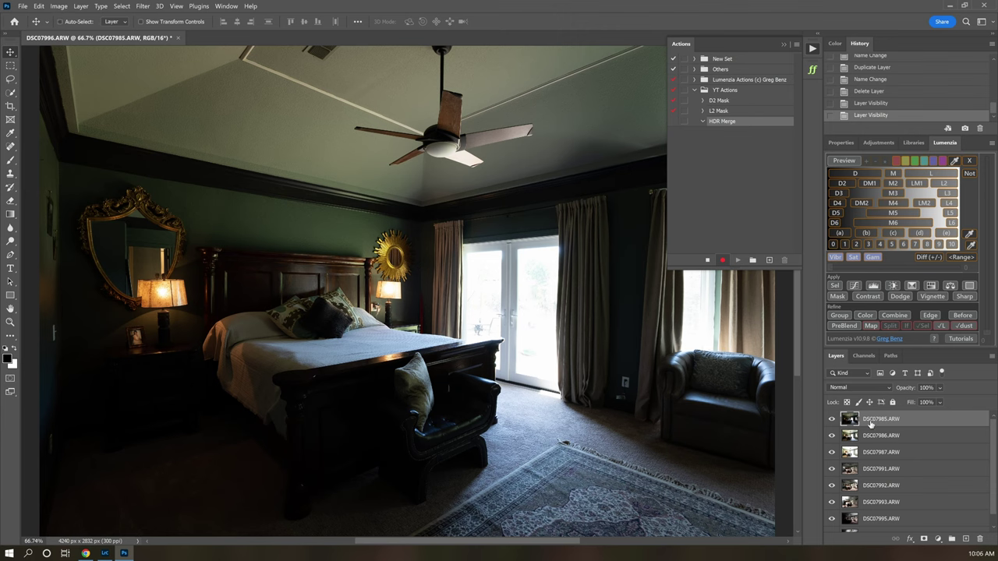
# Record hiding the top bracket, moving DSC07986 below DSC07987 and selecting DSC07987, then stop.
pyautogui.hotkey('ctrl', ',')
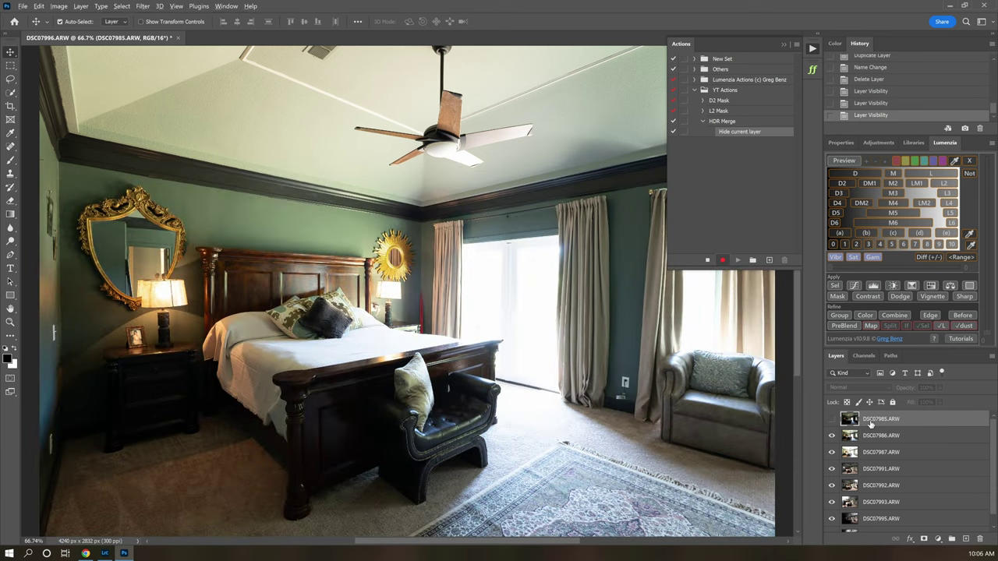
pyautogui.hotkey('alt', '[')
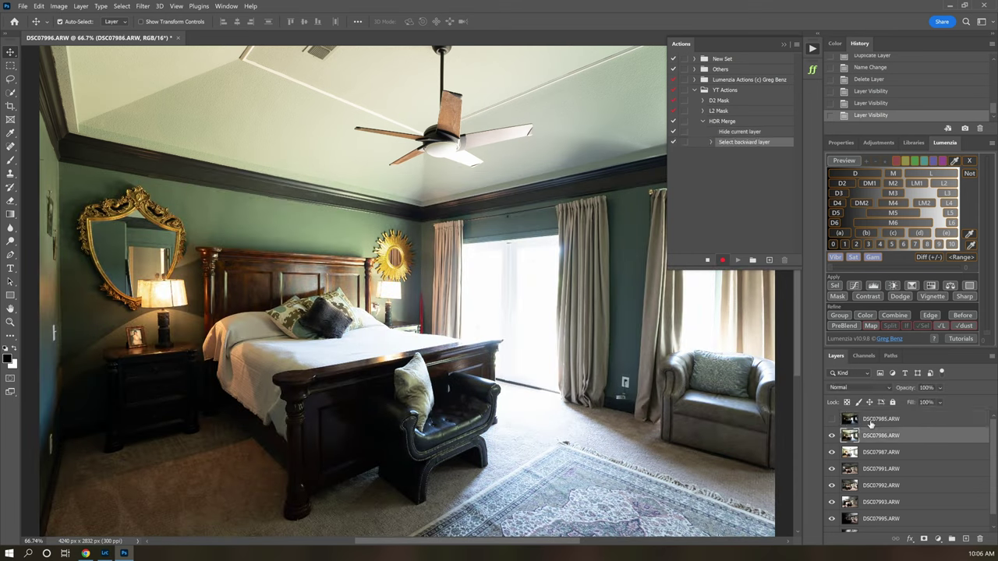
pyautogui.press('ctrl')
pyautogui.hotkey('ctrl', '[')
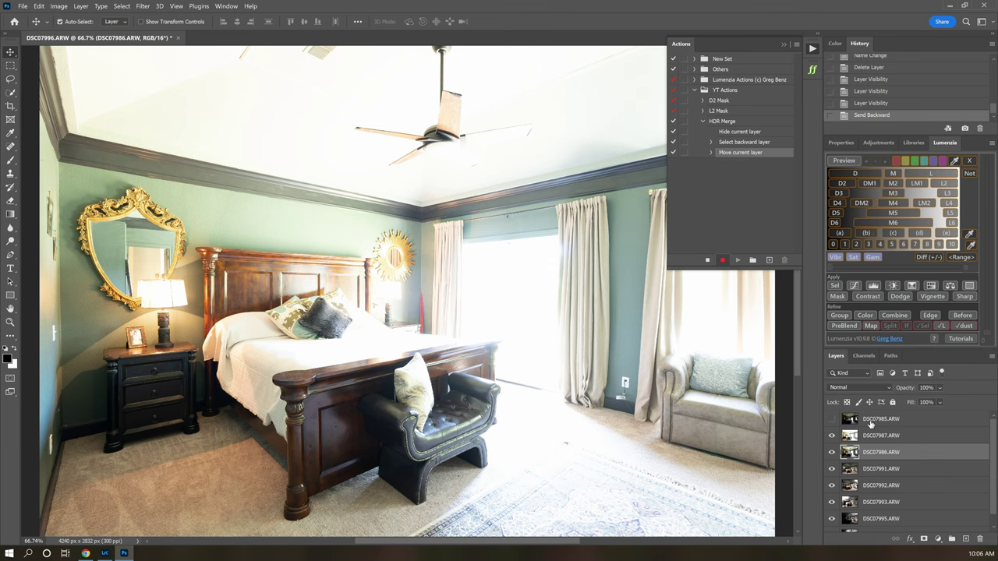
pyautogui.hotkey('alt', ']')
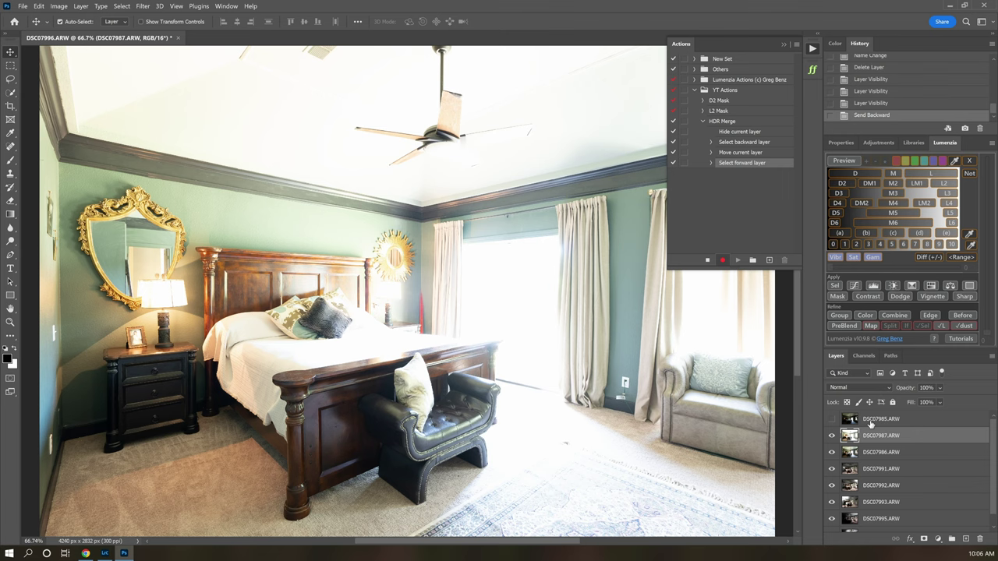
pyautogui.click(707, 261)
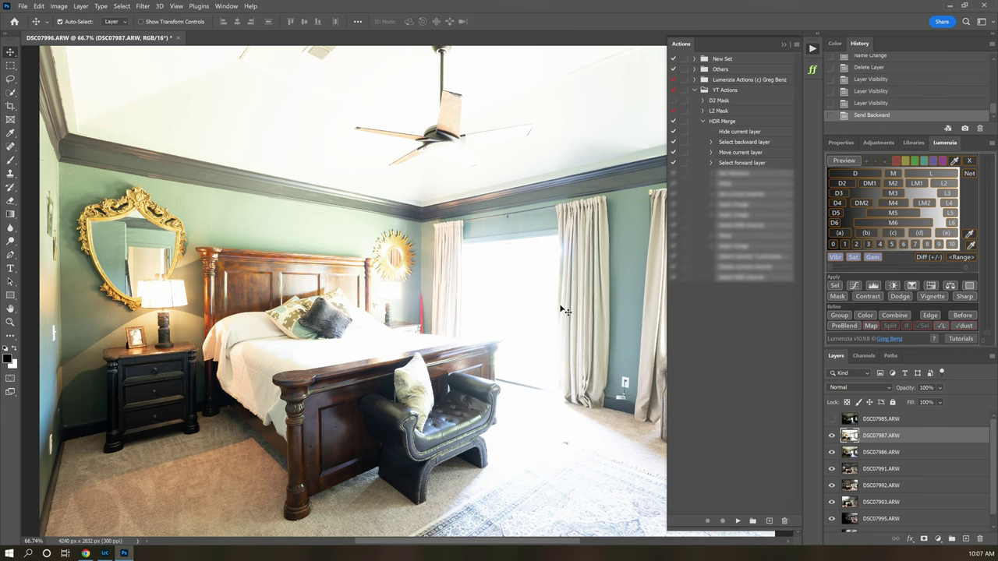
# Play HDR Merge, then record a mask feather of 3 into the action.
pyautogui.click(737, 520)
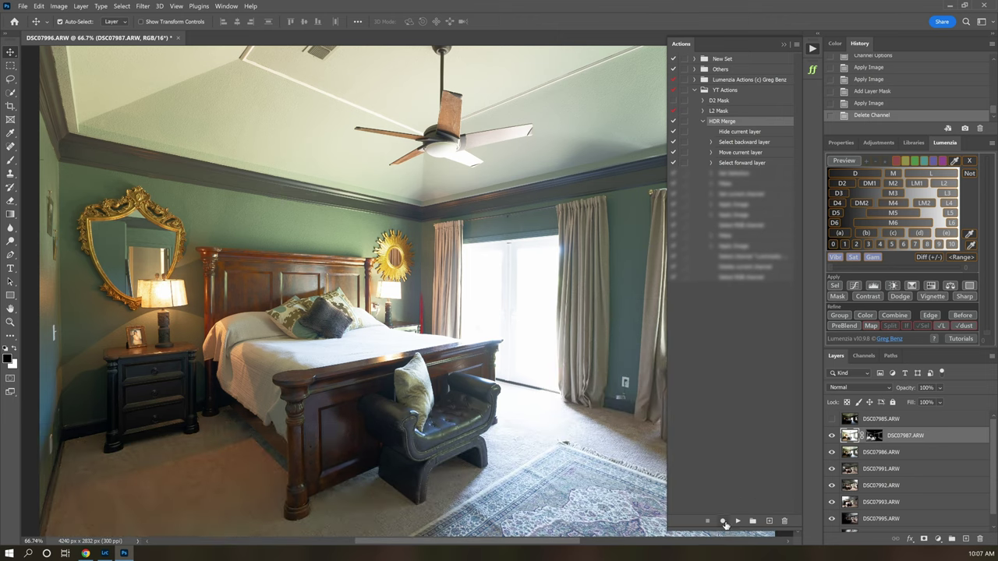
pyautogui.click(723, 521)
pyautogui.click(875, 438)
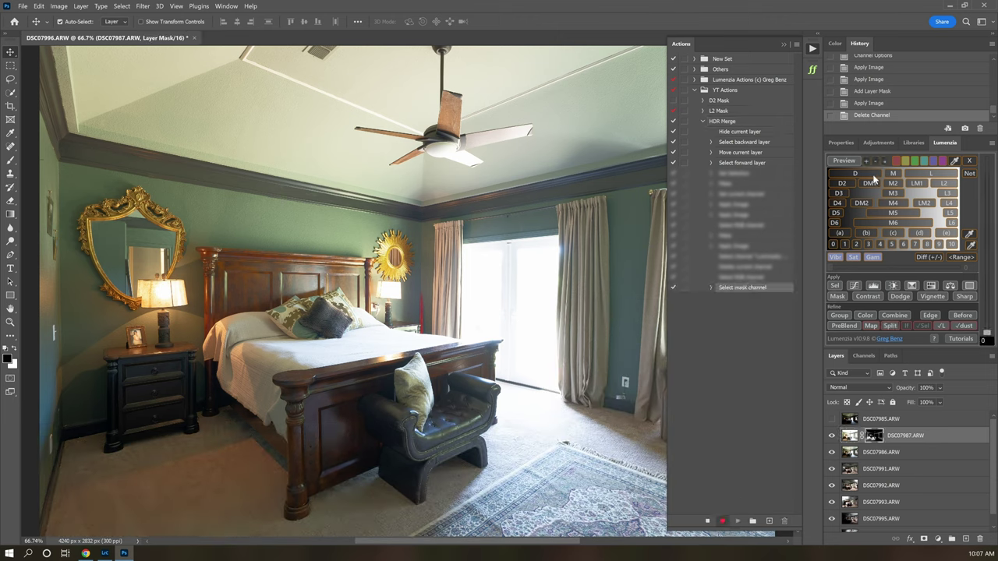
pyautogui.click(840, 143)
pyautogui.click(962, 237)
pyautogui.write('3')
pyautogui.press('Return')
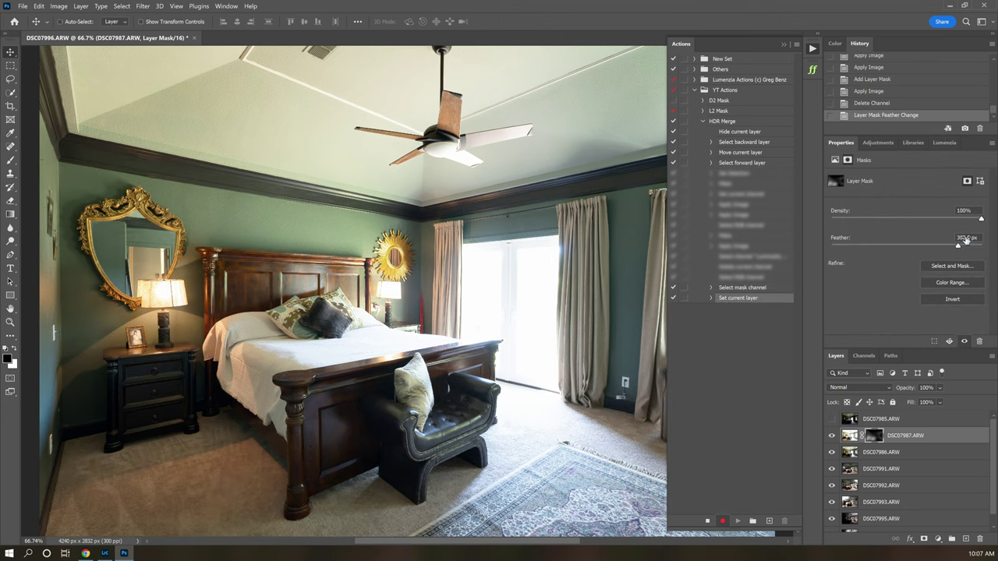
# Record selecting all layers, showing the top DSC07985 layer again and making it active.
pyautogui.hotkey('ctrl', 'alt', 'a')
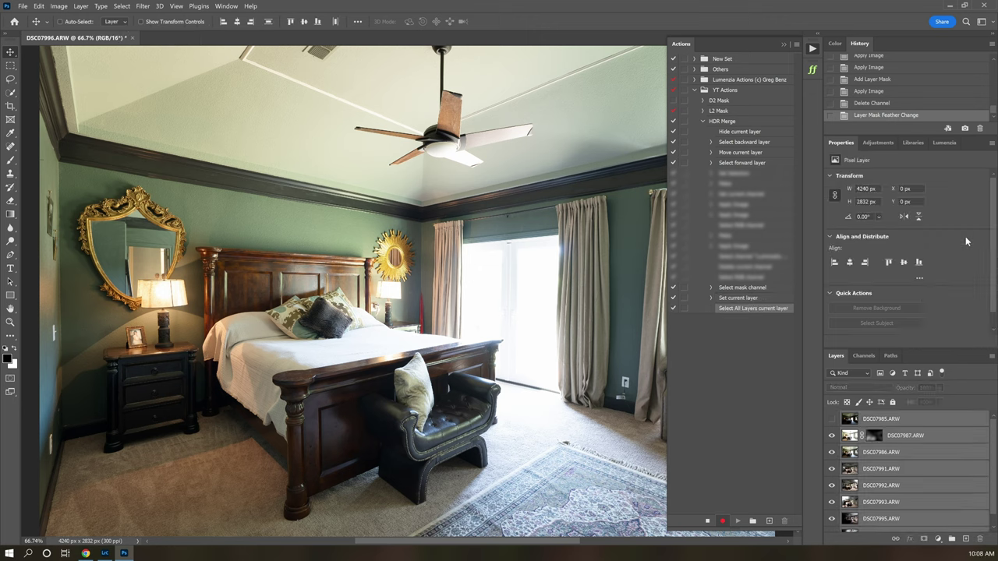
pyautogui.hotkey('ctrl', ',')
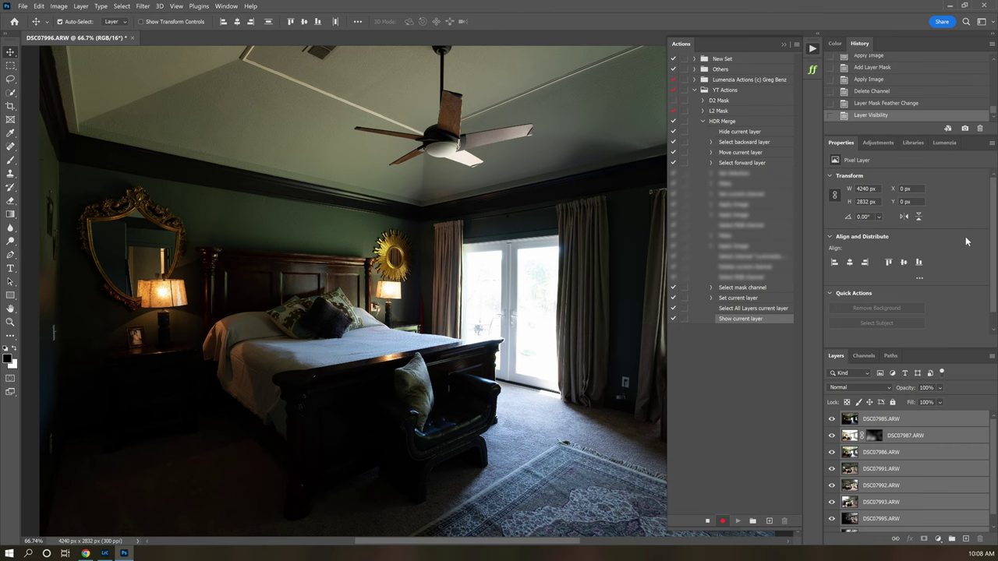
pyautogui.hotkey('alt', '.')
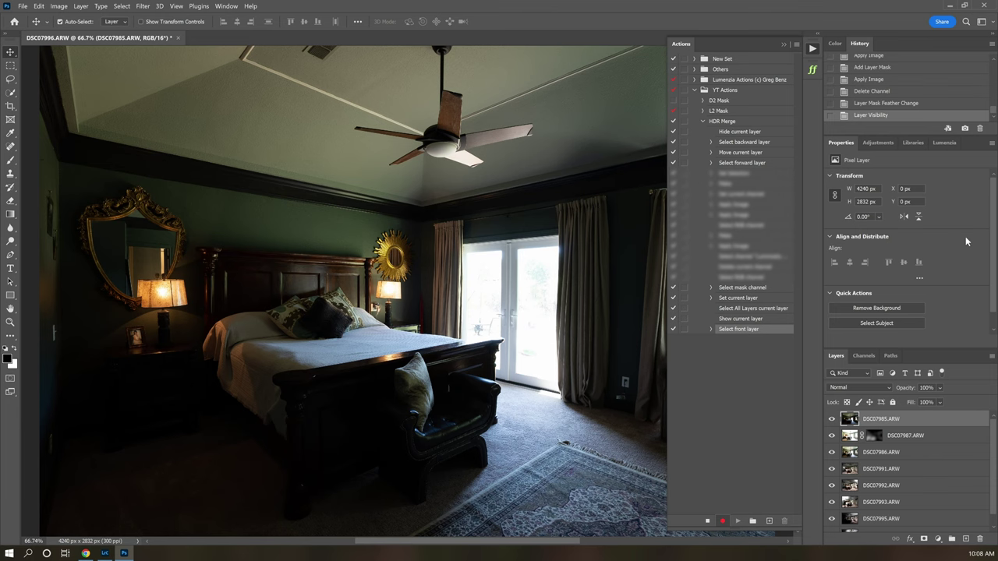
# Replay the HDR Merge action, resume recording, and set the top layer's mask feather to 8 px.
pyautogui.click(707, 520)
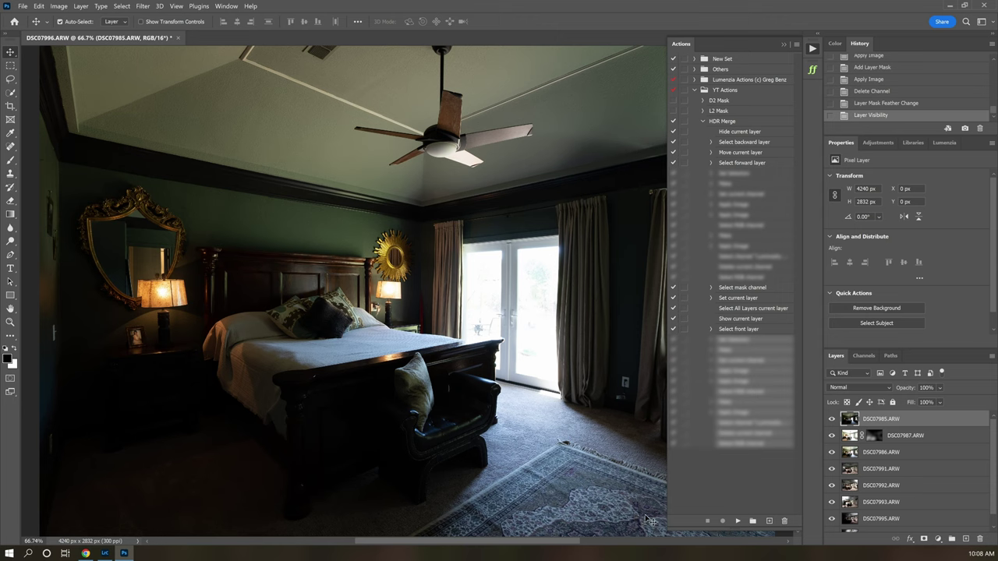
pyautogui.click(739, 521)
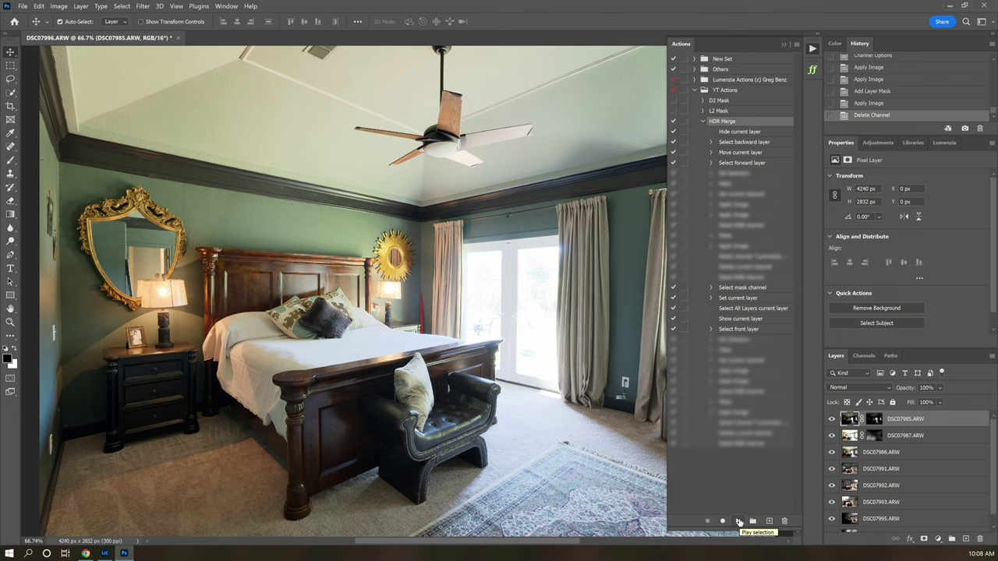
pyautogui.click(722, 521)
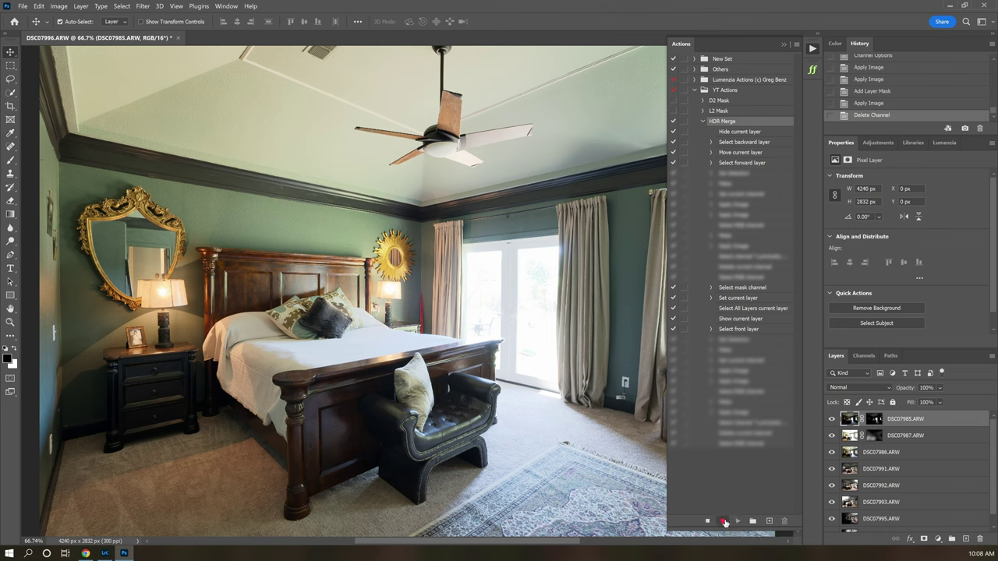
pyautogui.click(874, 419)
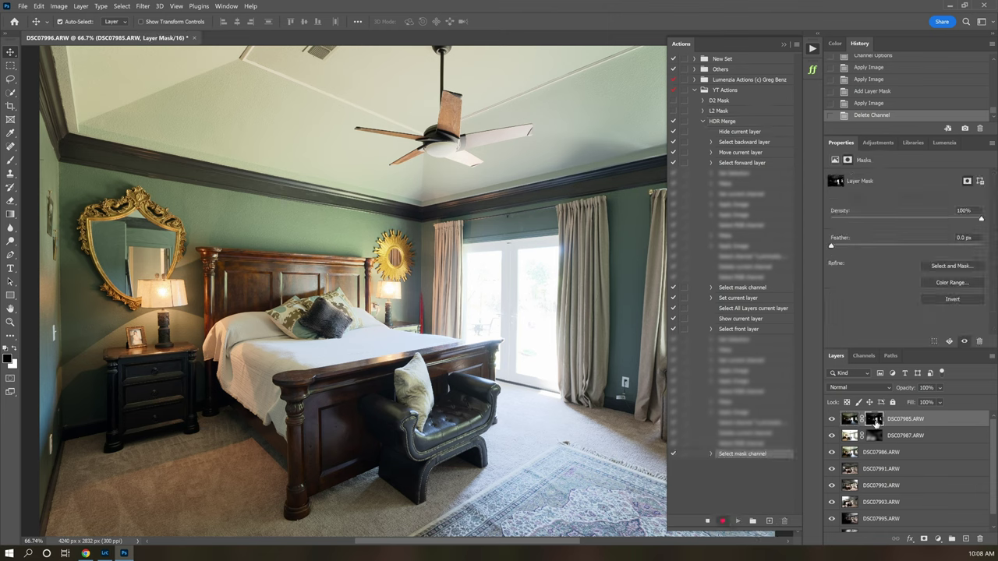
pyautogui.click(964, 237)
pyautogui.write('8')
pyautogui.press('Return')
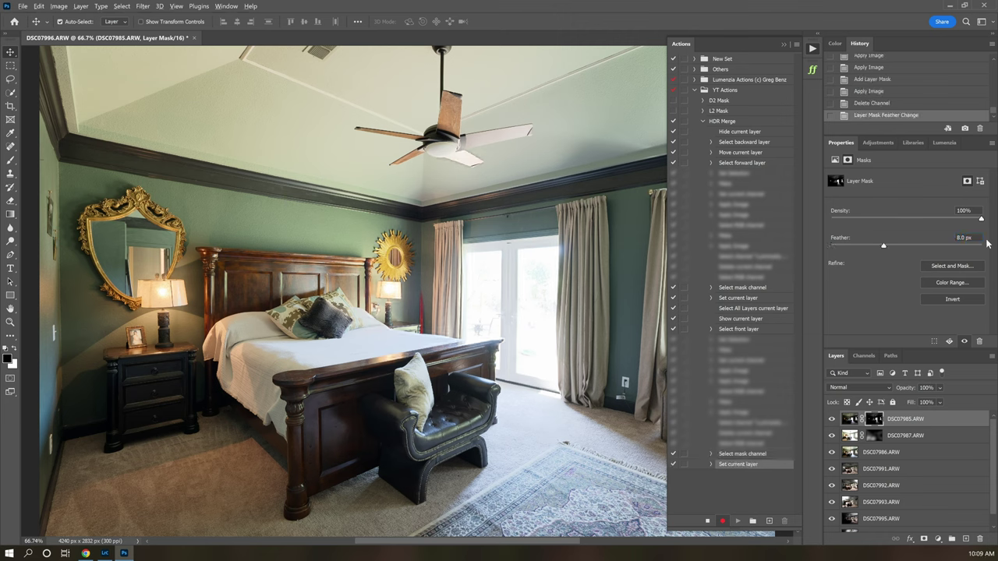
# Merge the top layer with the two layers below and rename it 'HDR Ambient'.
pyautogui.hotkey('shift', 'alt', '[')
pyautogui.hotkey('shift', 'alt', '[')
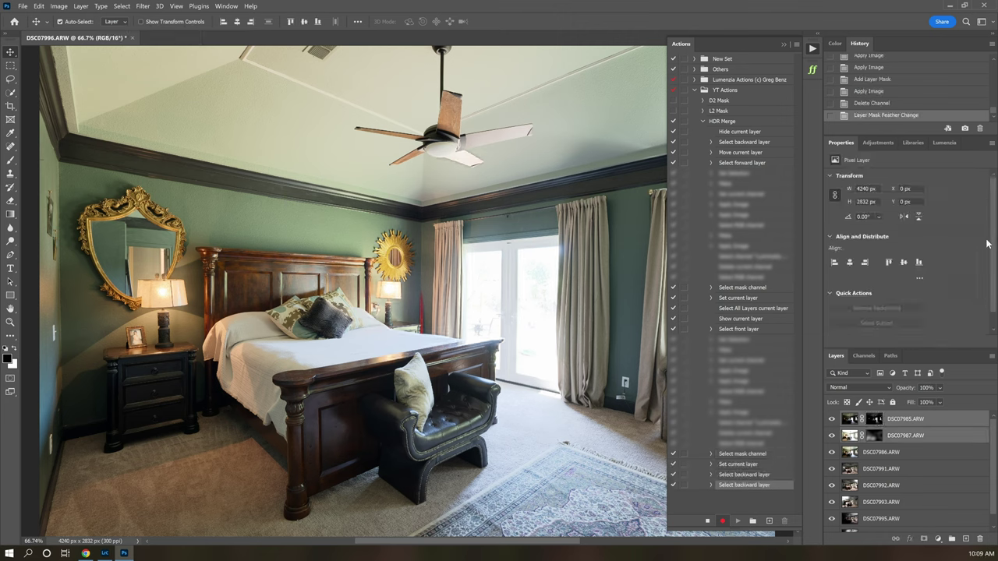
pyautogui.hotkey('ctrl', 'e')
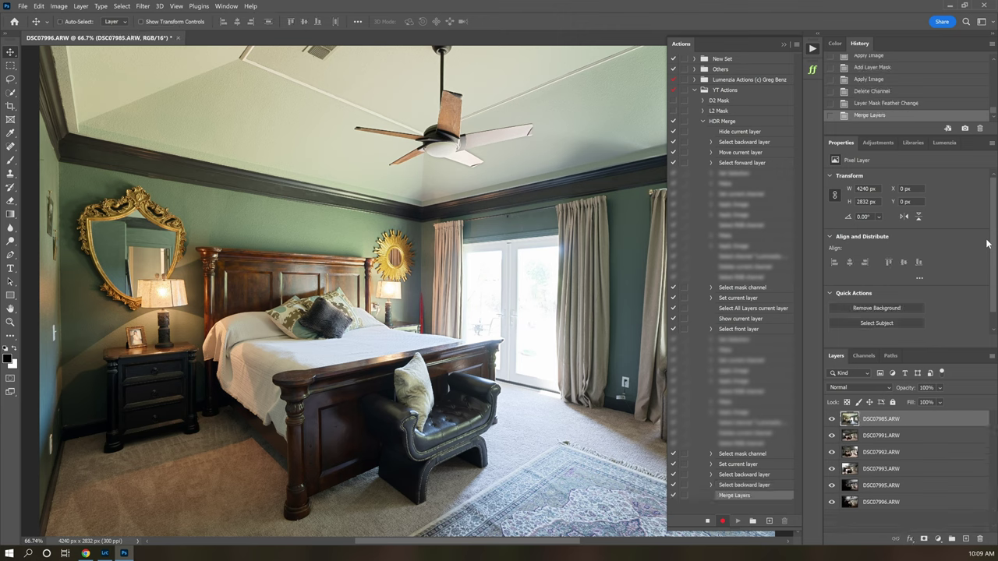
pyautogui.click(81, 7)
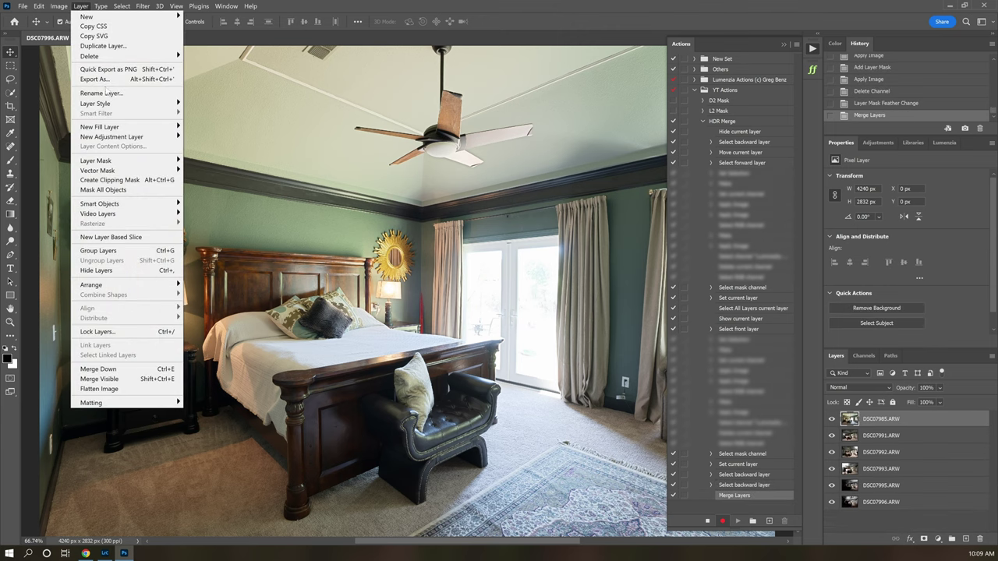
pyautogui.click(106, 93)
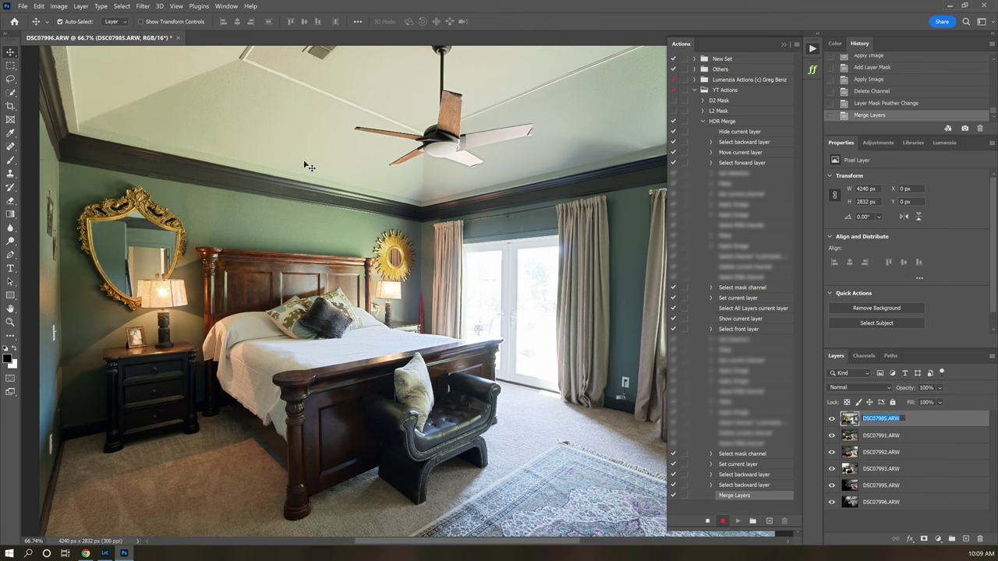
pyautogui.write('HDR Ambient')
pyautogui.press('Return')
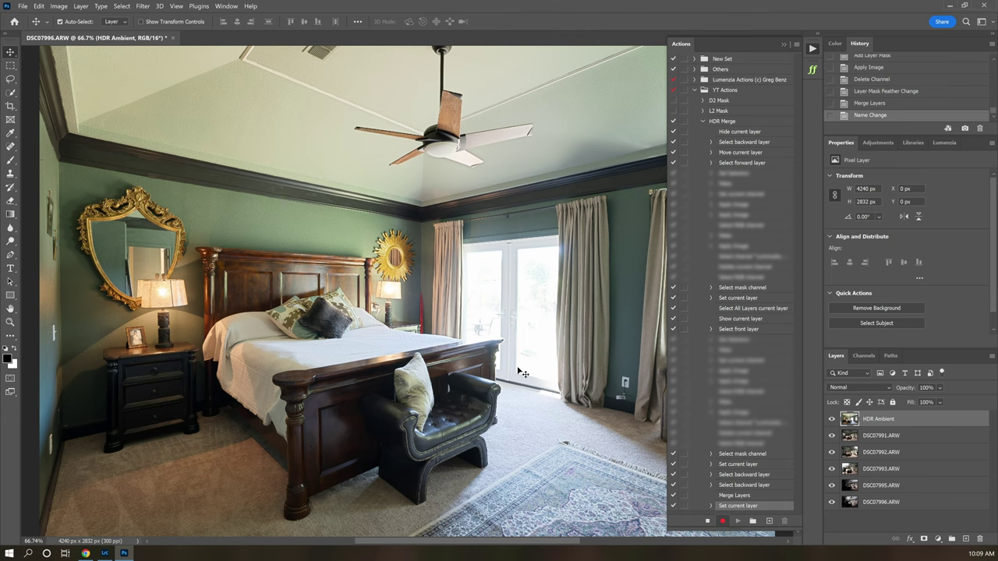
# Stop recording the HDR Merge action and revert History to the restored original brackets.
pyautogui.click(705, 521)
pyautogui.click(702, 123)
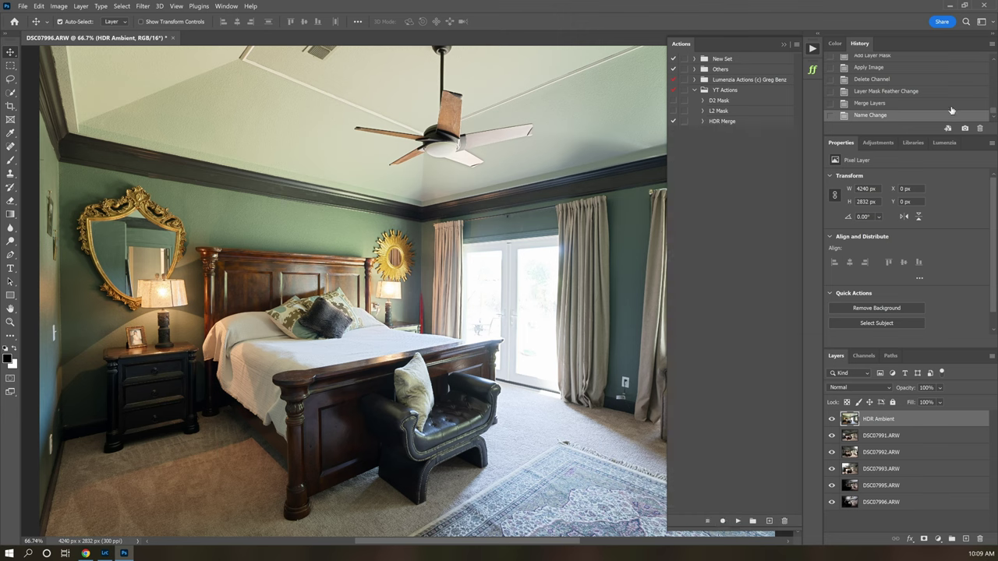
pyautogui.moveTo(993, 115); pyautogui.dragTo(994, 72)
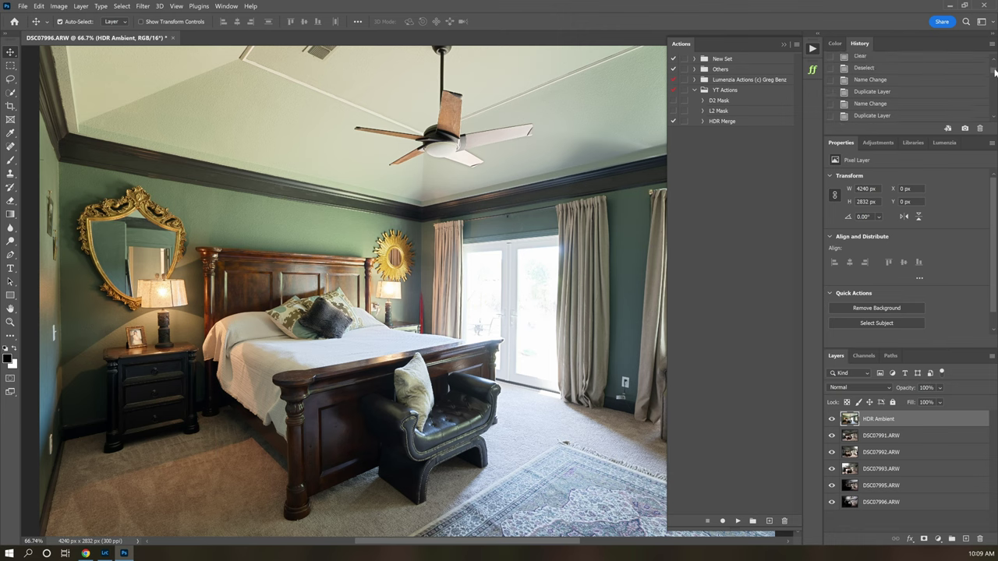
pyautogui.scroll(3, 994, 72)
pyautogui.scroll(-5, 994, 74)
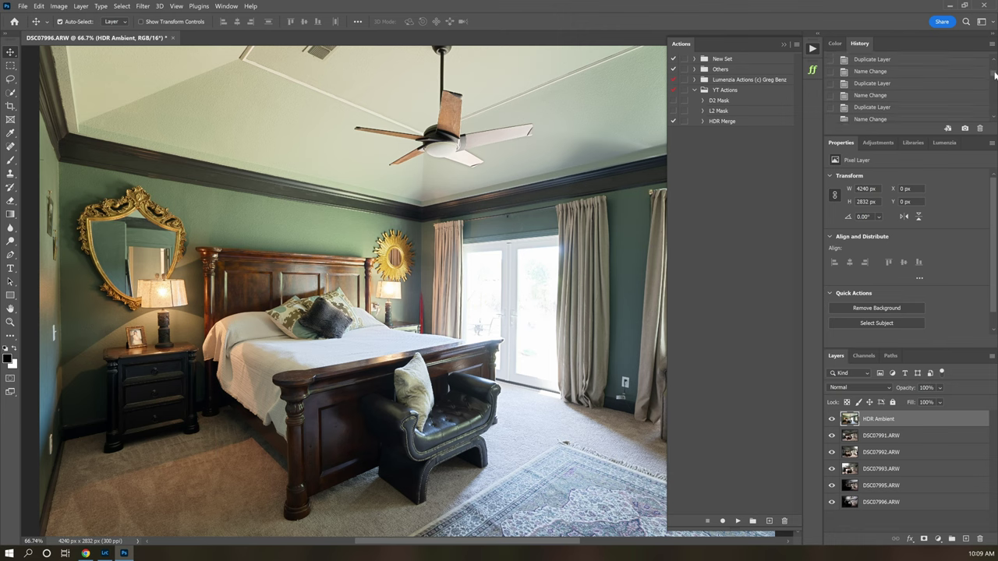
pyautogui.moveTo(995, 74); pyautogui.dragTo(994, 91)
pyautogui.click(871, 78)
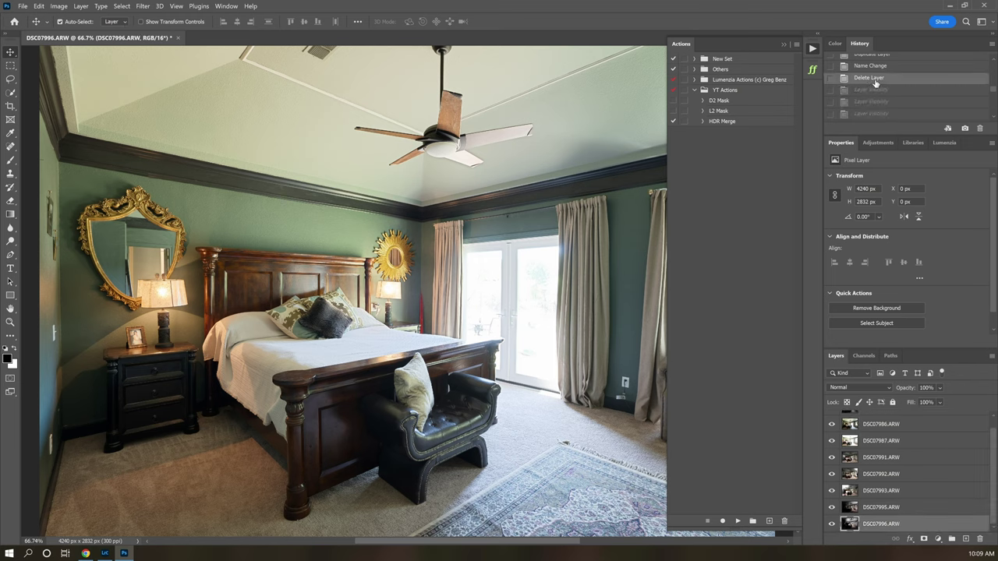
pyautogui.scroll(1, 994, 425)
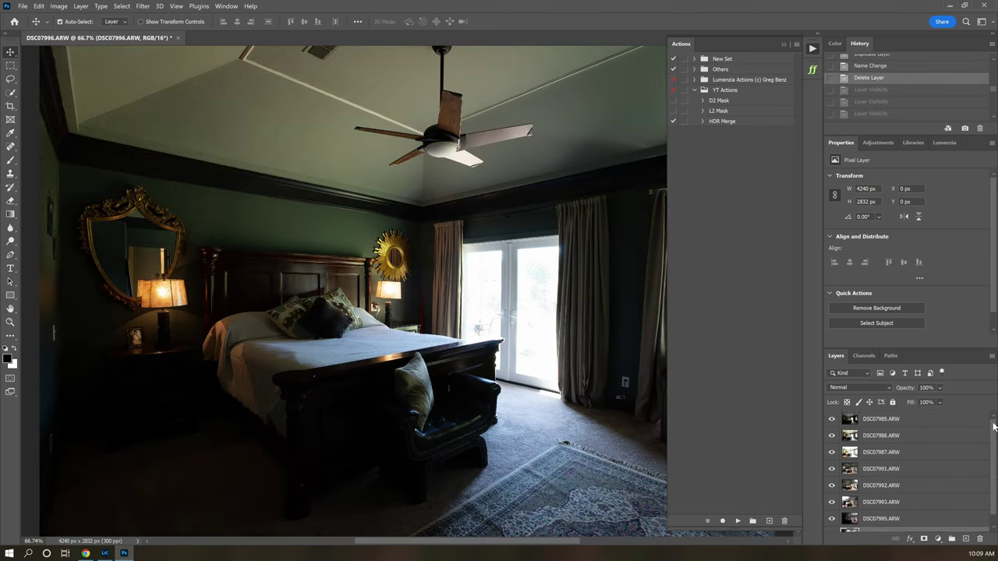
# Test HDR Merge on the DSC07985.ARW layer, then undo the merge and rename.
pyautogui.click(916, 423)
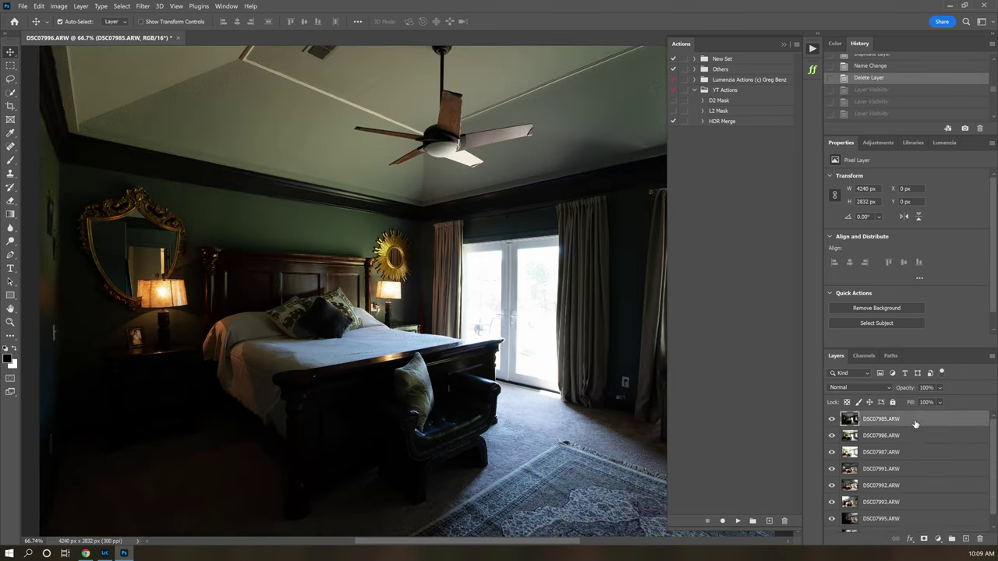
pyautogui.click(723, 122)
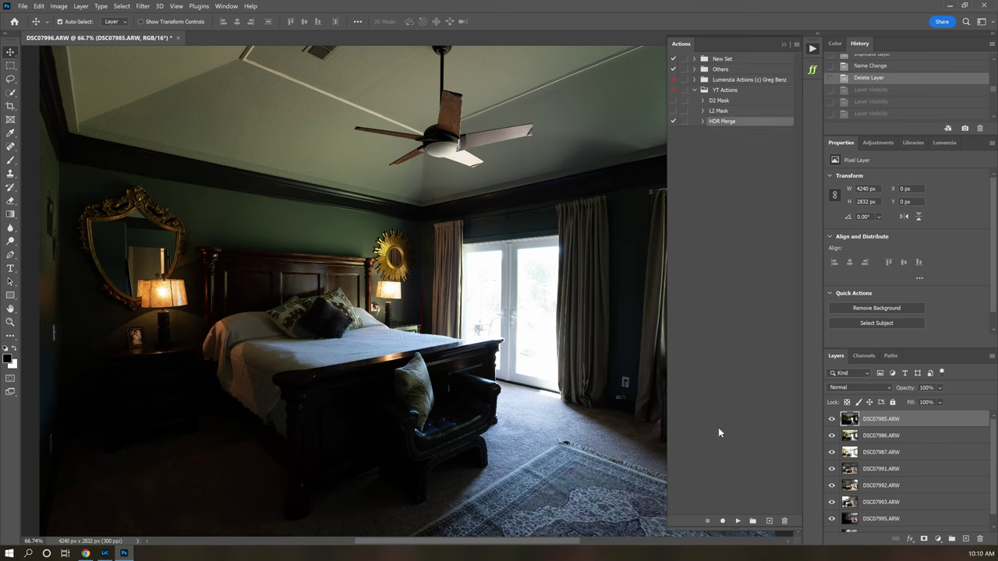
pyautogui.click(736, 521)
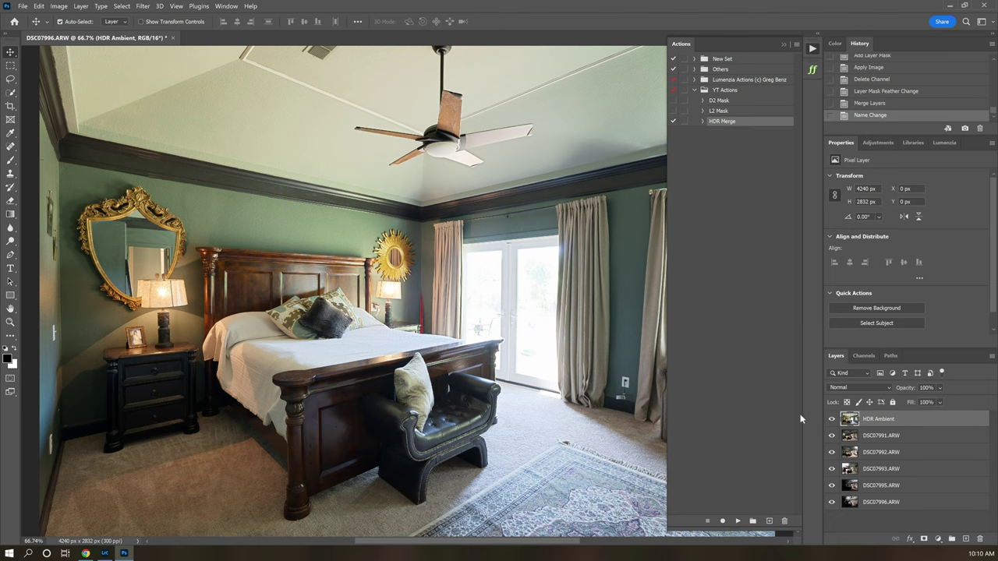
pyautogui.click(785, 44)
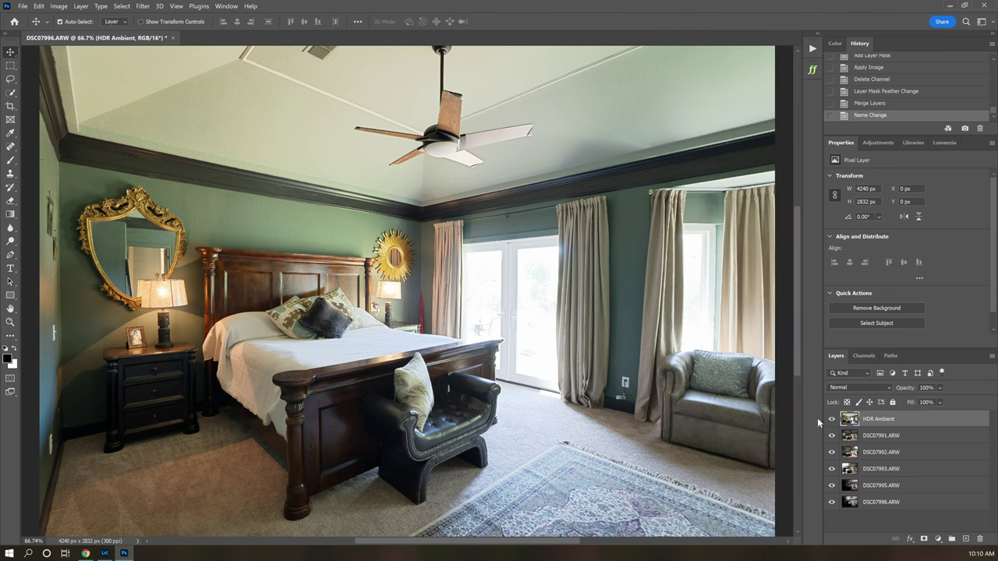
pyautogui.hotkey('ctrl', 'z')
pyautogui.hotkey('ctrl', 'z')
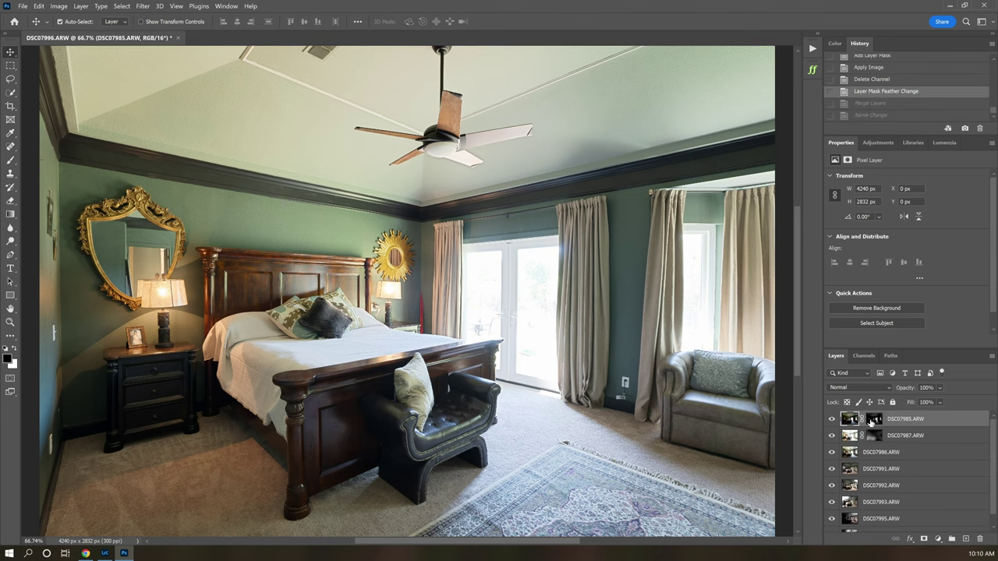
# Compare the top layer's mask, turn all lower layers back on, and merge the top layers.
pyautogui.keyDown('alt'); pyautogui.click(831, 419); pyautogui.keyUp('alt')
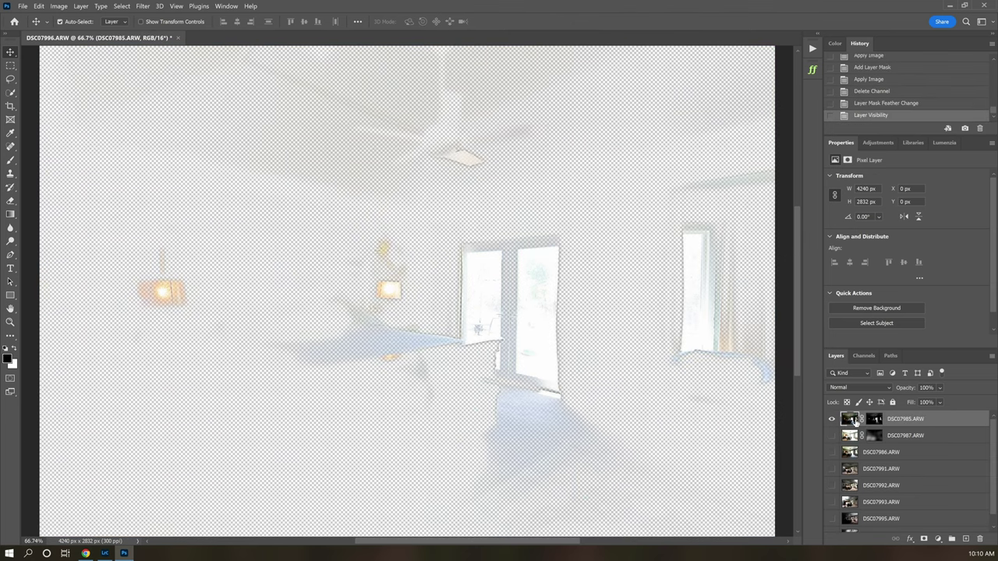
pyautogui.keyDown('shift'); pyautogui.click(872, 421); pyautogui.keyUp('shift')
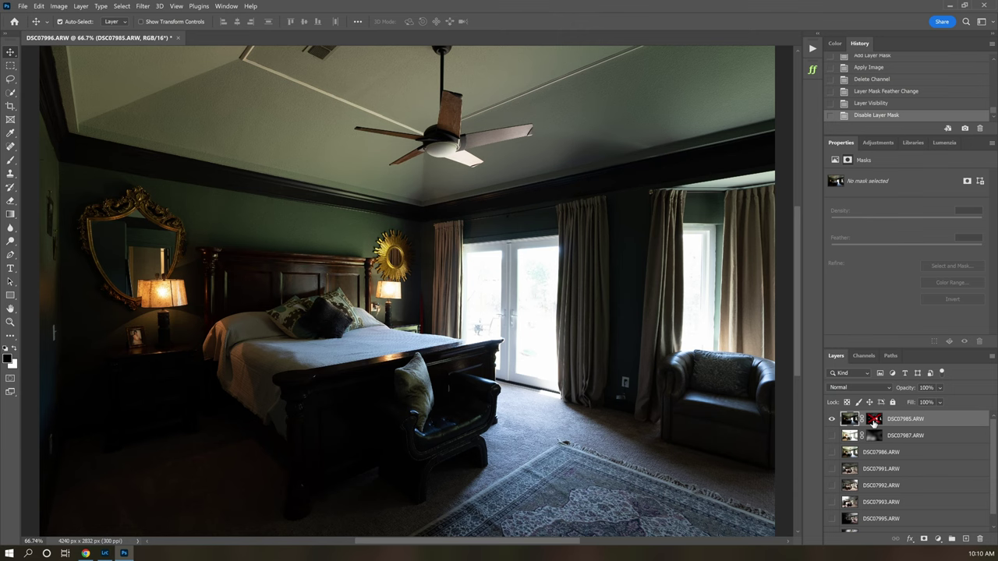
pyautogui.keyDown('shift'); pyautogui.click(873, 421); pyautogui.keyUp('shift')
pyautogui.click(831, 419)
pyautogui.click(831, 453)
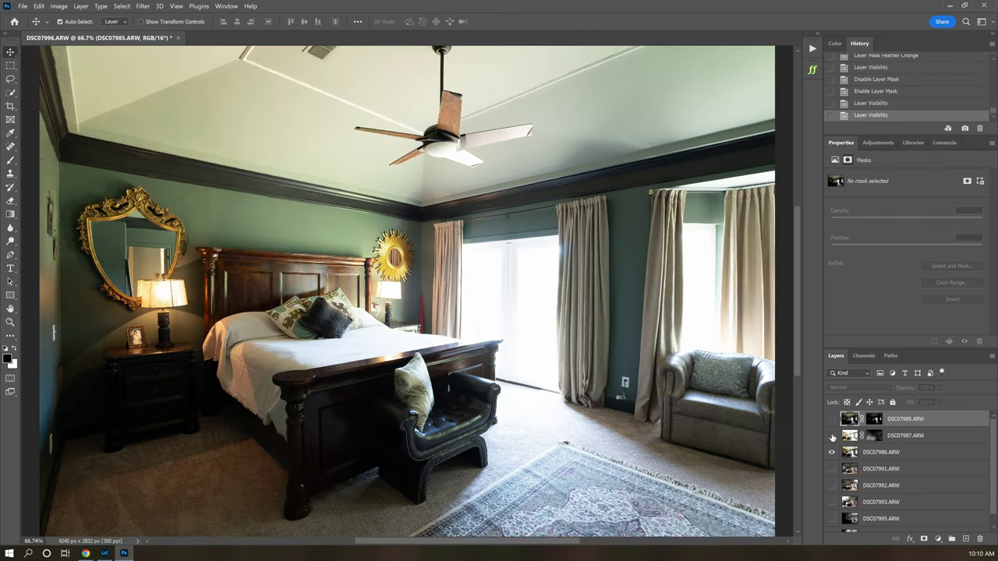
pyautogui.click(831, 435)
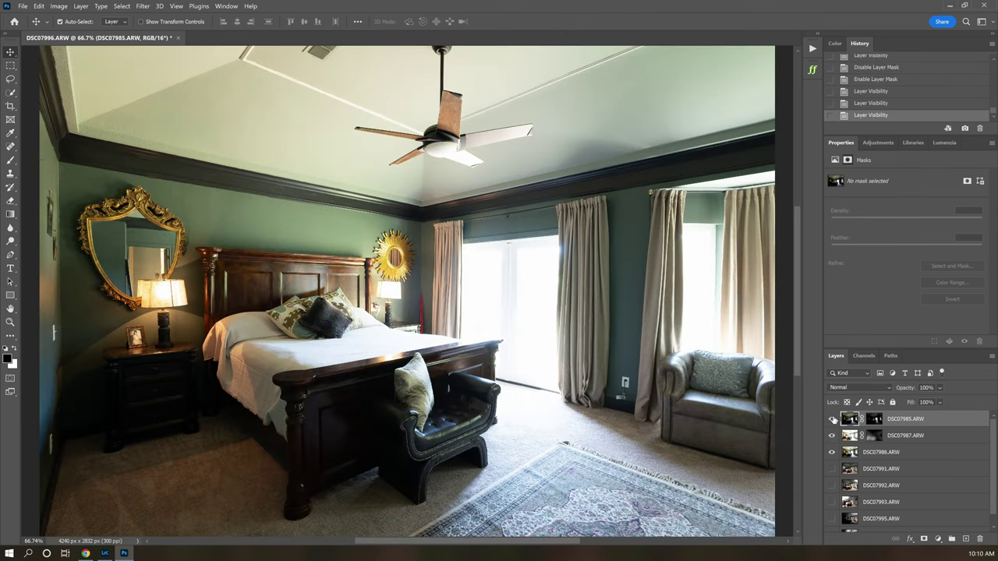
pyautogui.moveTo(831, 469); pyautogui.dragTo(833, 547)
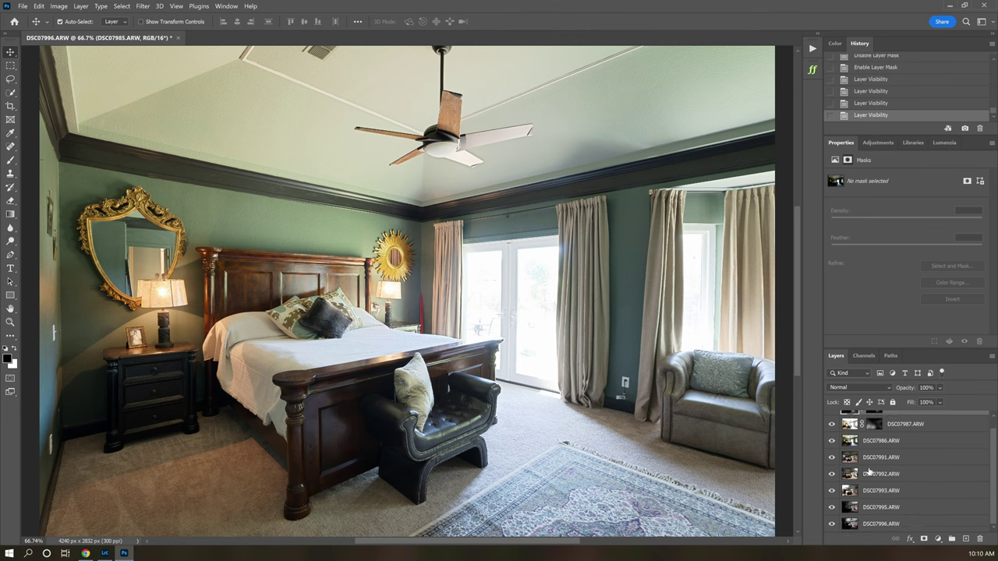
pyautogui.scroll(1, 869, 472)
pyautogui.keyDown('shift'); pyautogui.click(868, 473); pyautogui.keyUp('shift')
pyautogui.hotkey('ctrl', 'e')
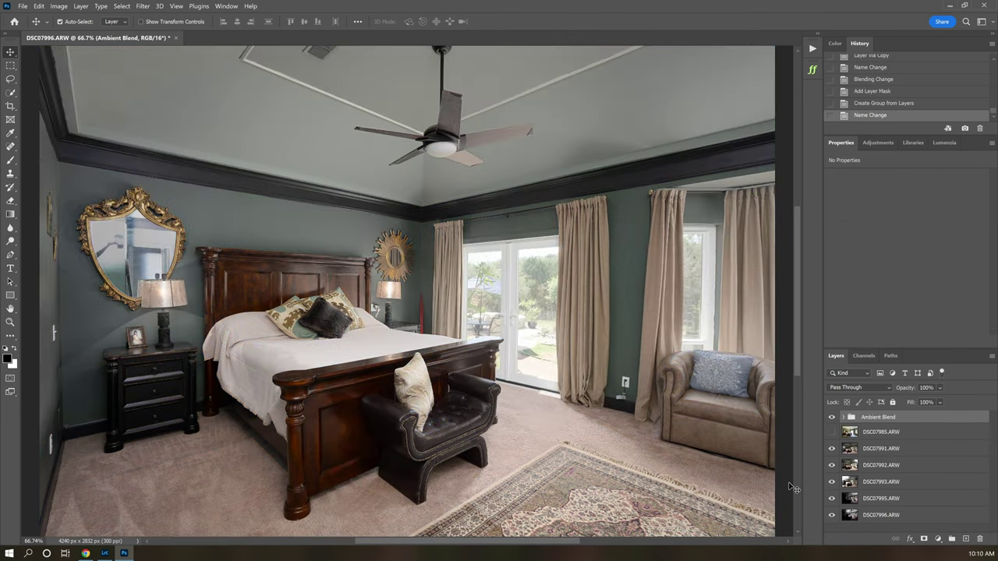
# Move DSC07995 and DSC07996 above Ambient Blend in Darken mode, with DSC07995 hidden.
pyautogui.click(879, 449)
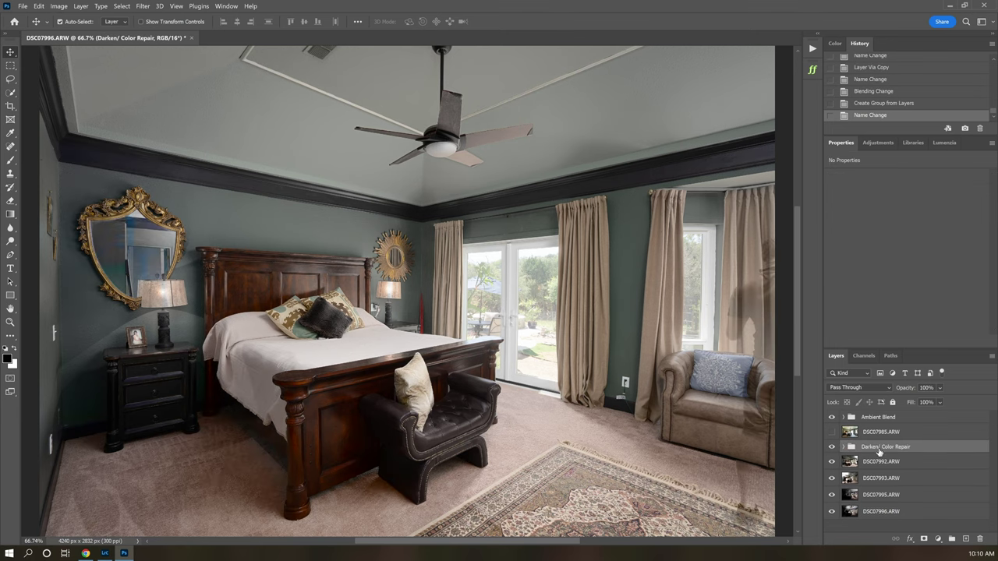
pyautogui.click(880, 462)
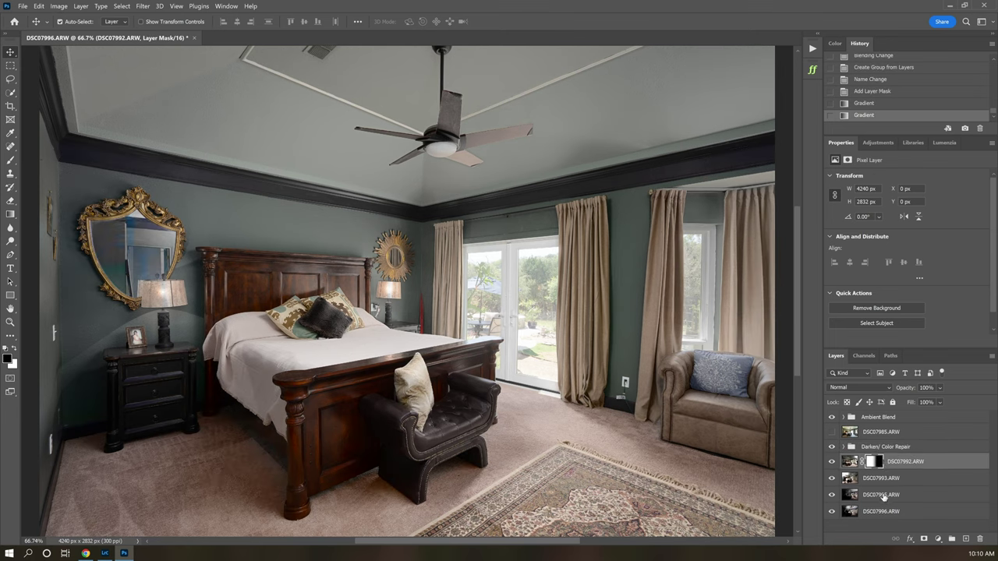
pyautogui.click(882, 496)
pyautogui.keyDown('shift'); pyautogui.click(876, 514); pyautogui.keyUp('shift')
pyautogui.moveTo(876, 514); pyautogui.dragTo(873, 417)
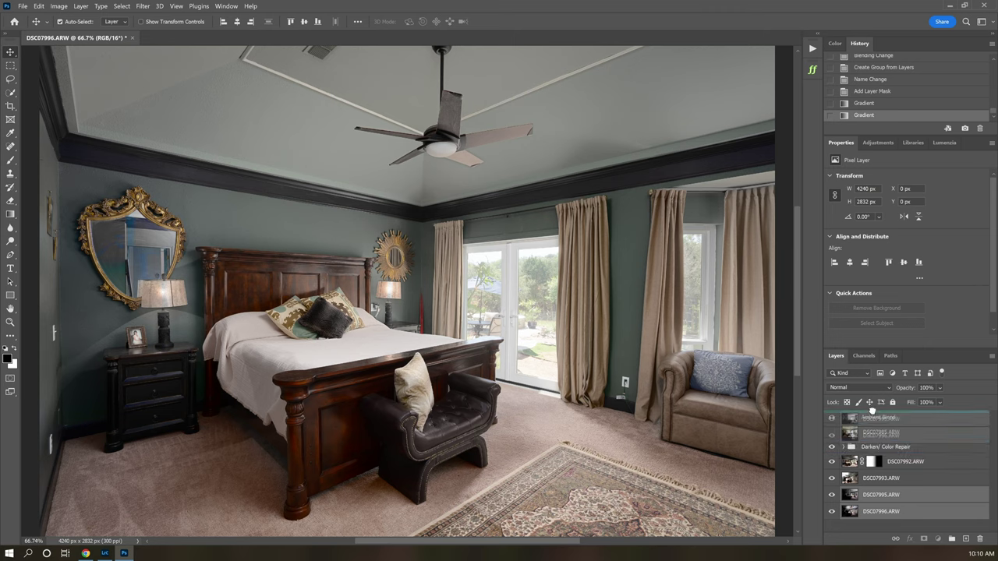
pyautogui.hotkey('shift', 'alt', 'k')
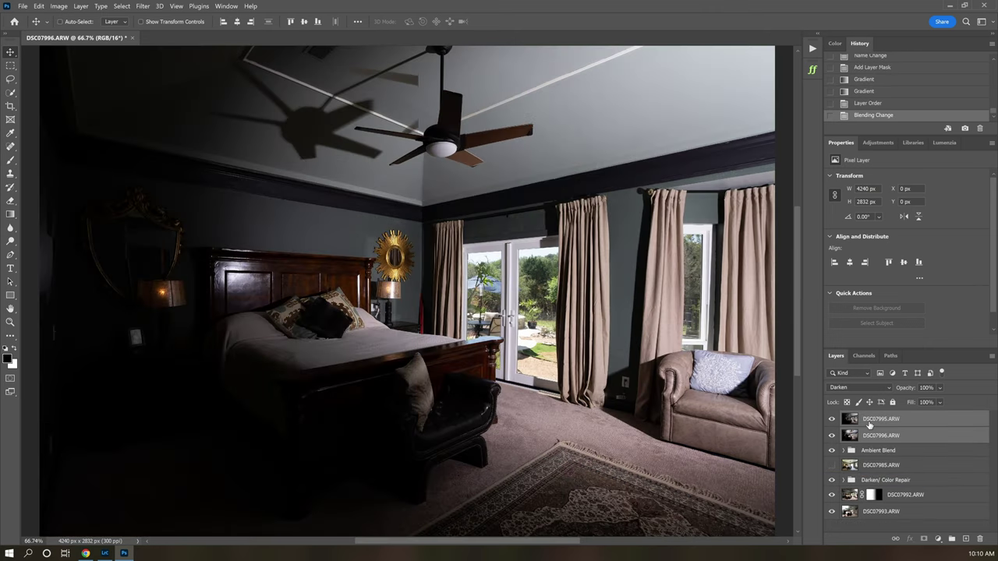
pyautogui.click(843, 421)
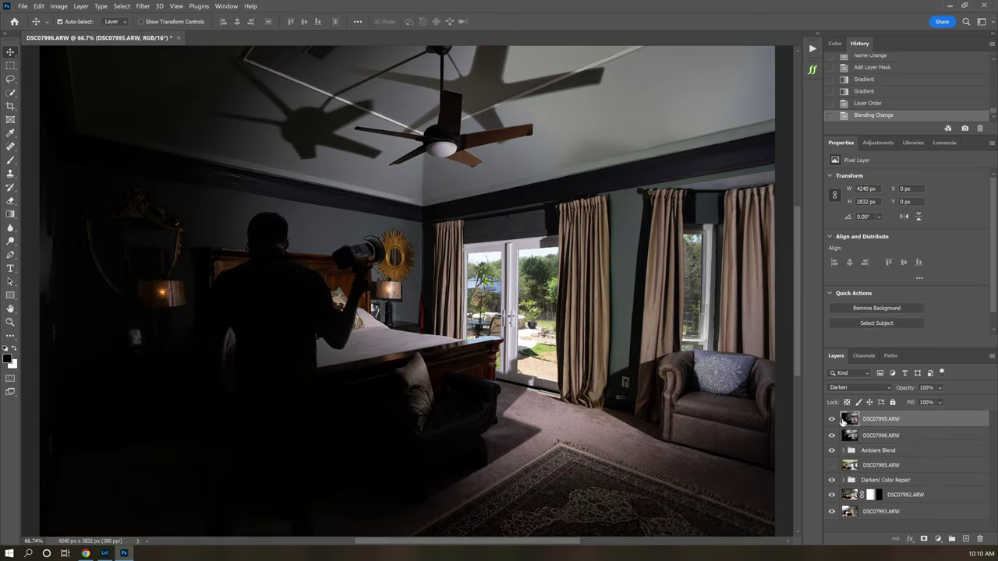
pyautogui.click(831, 419)
pyautogui.click(862, 439)
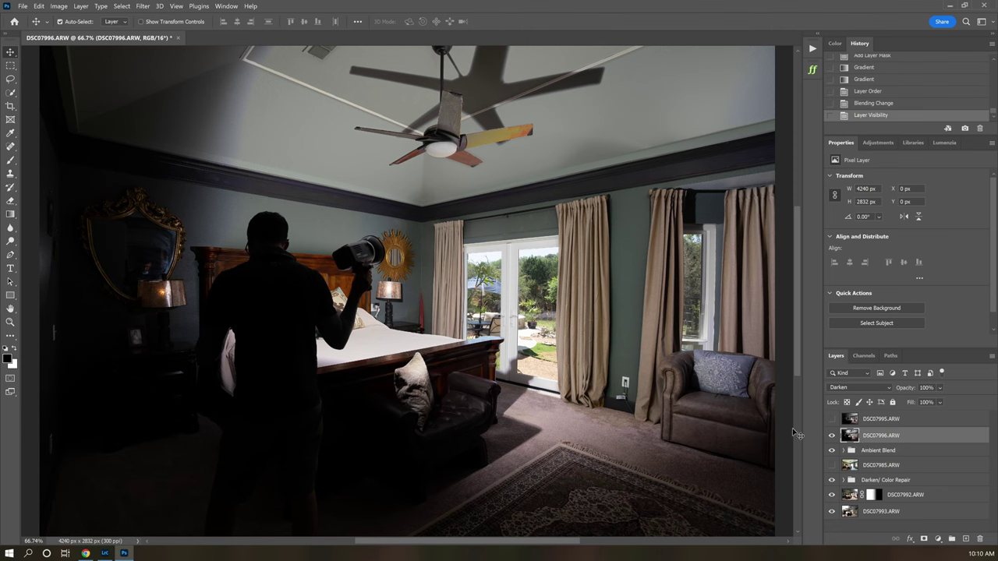
# Select the area around the glass doorway with rectangle and Quick Selection tools.
pyautogui.press('m')
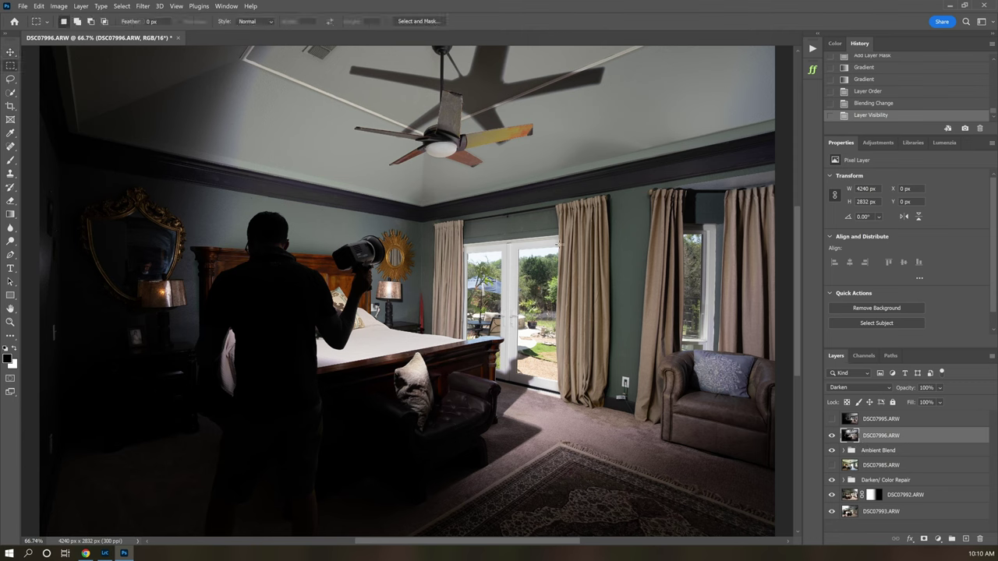
pyautogui.moveTo(559, 244); pyautogui.dragTo(467, 388)
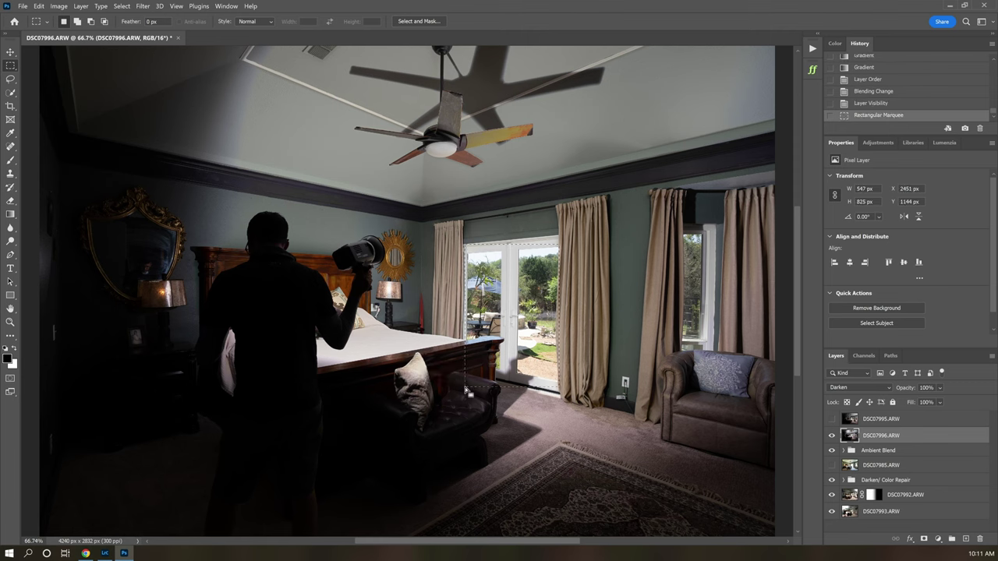
pyautogui.press('w')
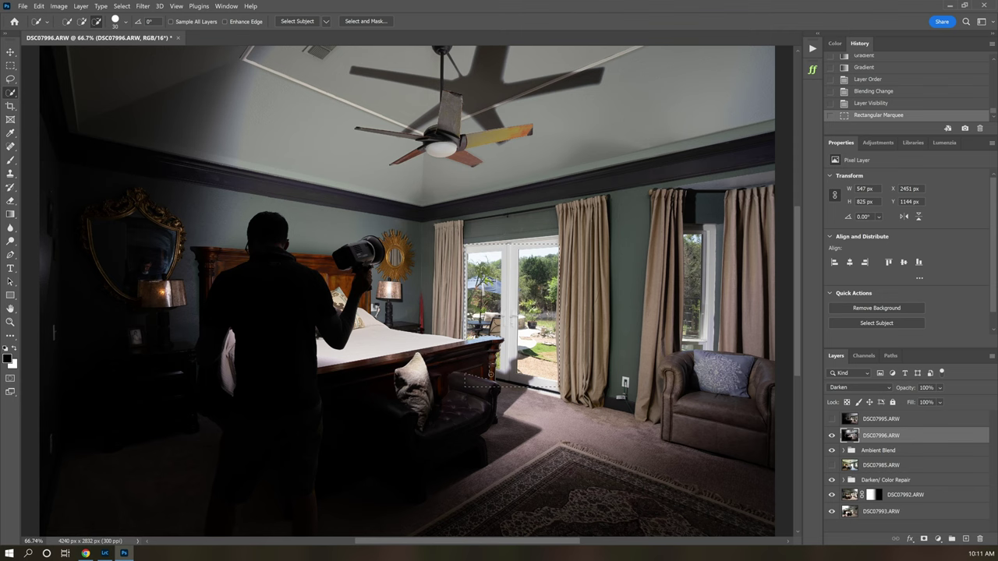
pyautogui.click(469, 350)
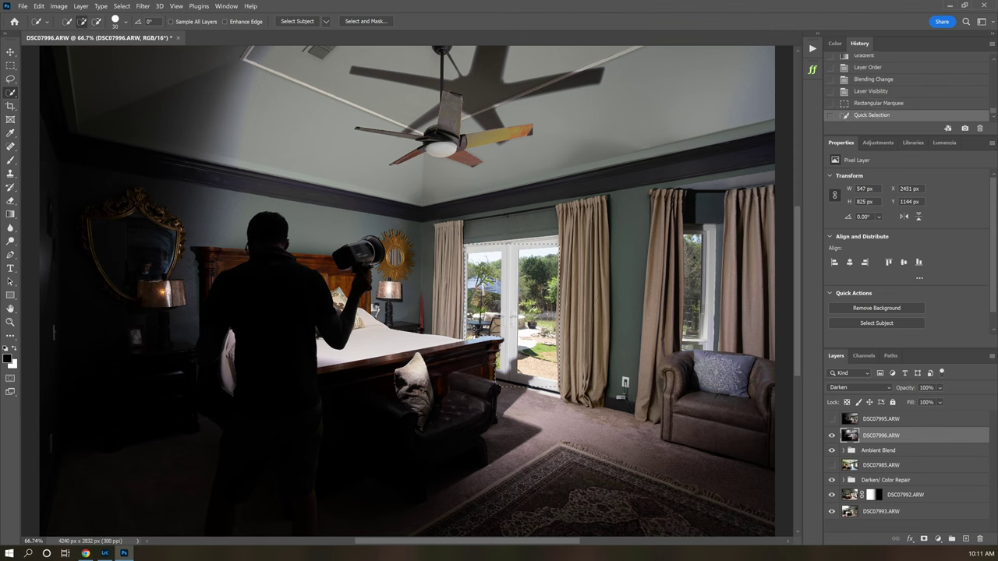
pyautogui.click(483, 359)
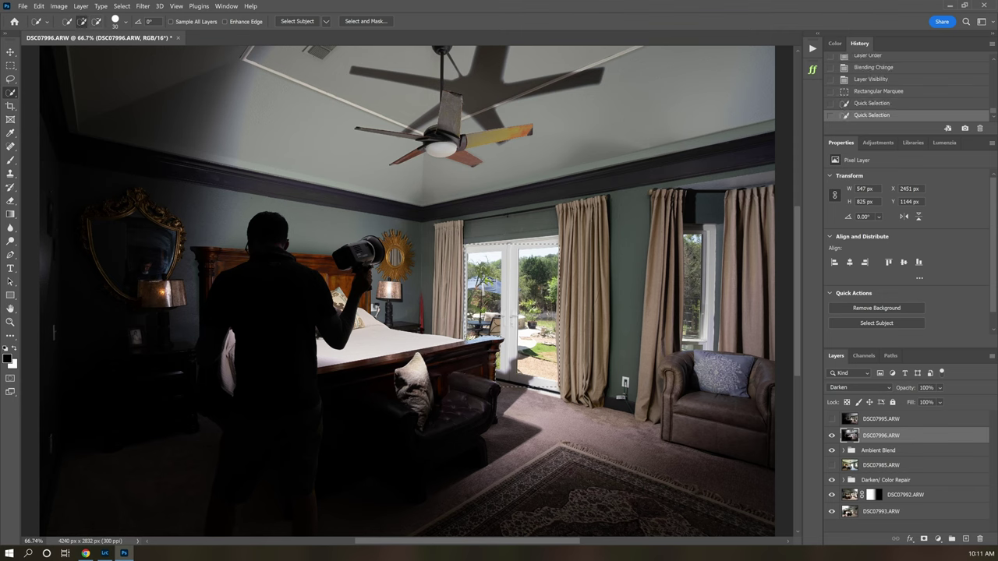
pyautogui.click(468, 354)
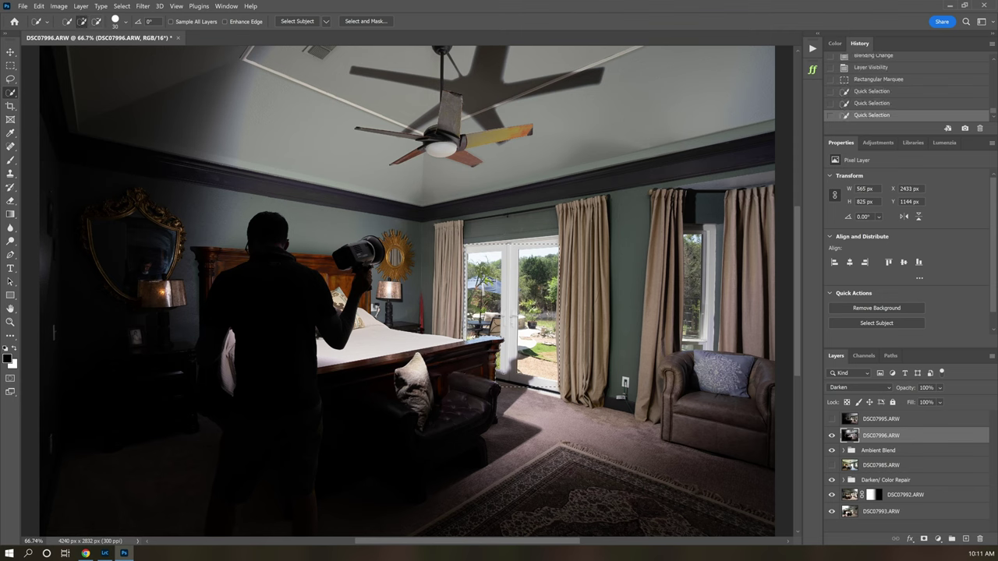
# Trace a closed pen path along the door's lower edge, the floor and the chair.
pyautogui.press('p')
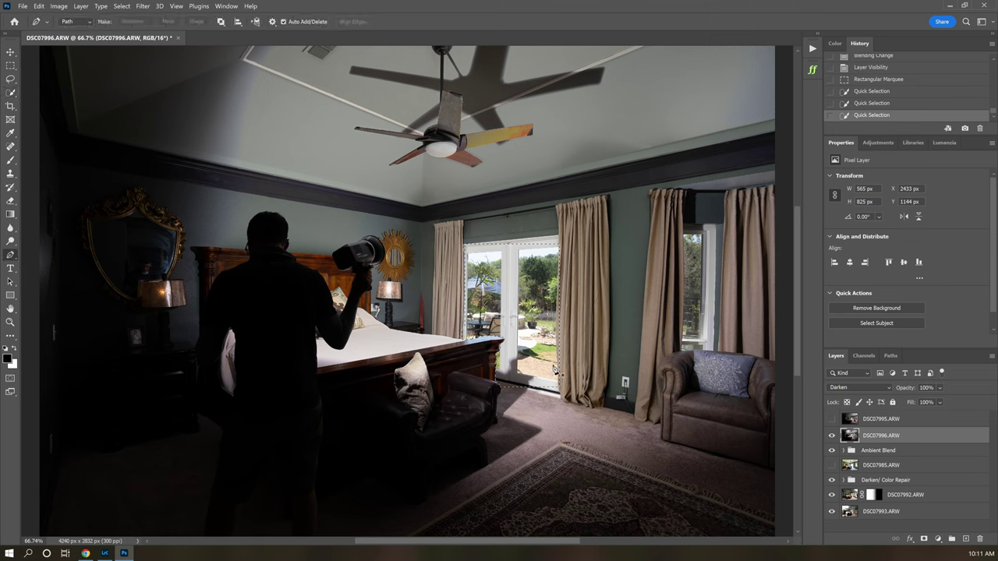
pyautogui.click(571, 382)
pyautogui.click(583, 343)
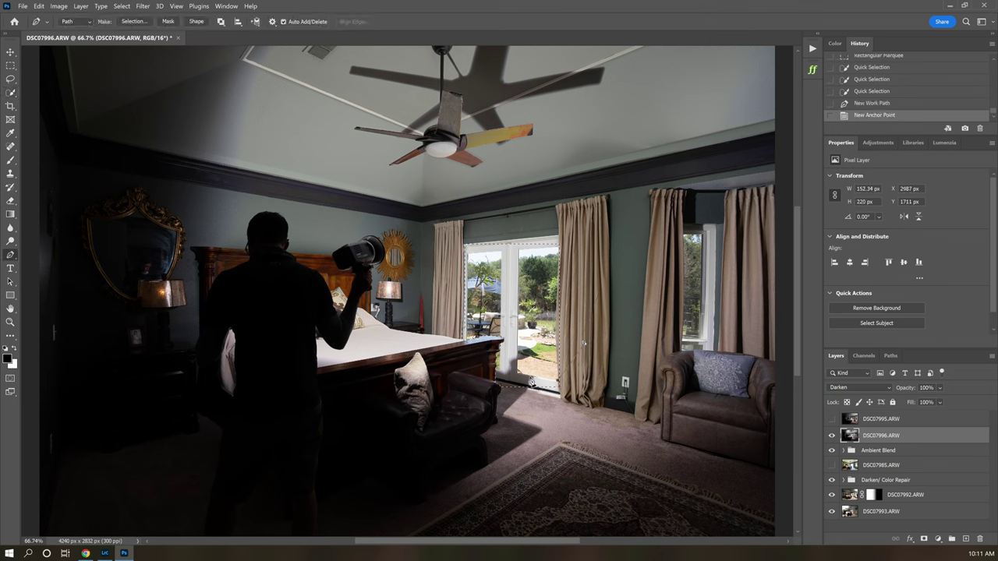
pyautogui.click(517, 378)
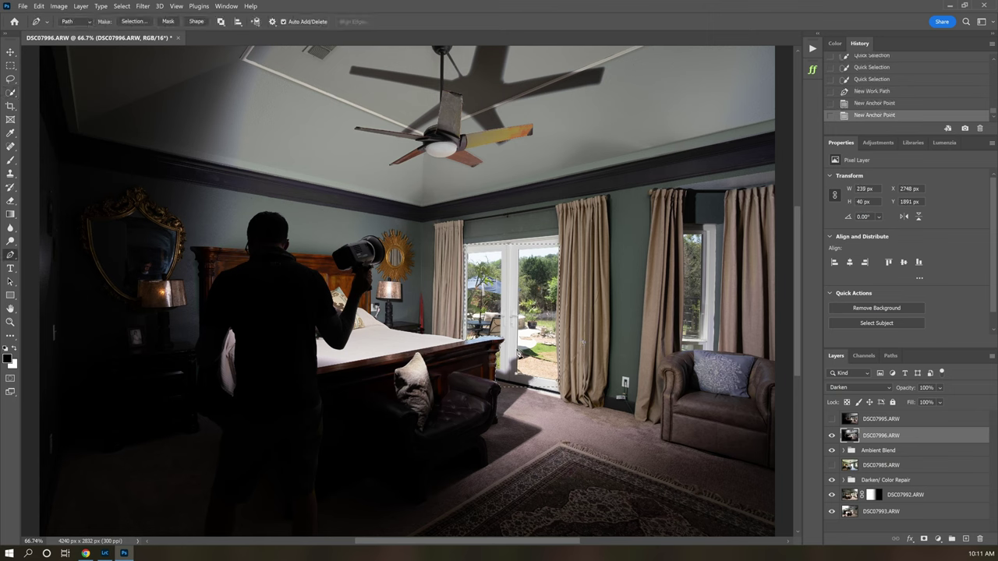
pyautogui.click(514, 360)
pyautogui.click(474, 396)
pyautogui.click(508, 425)
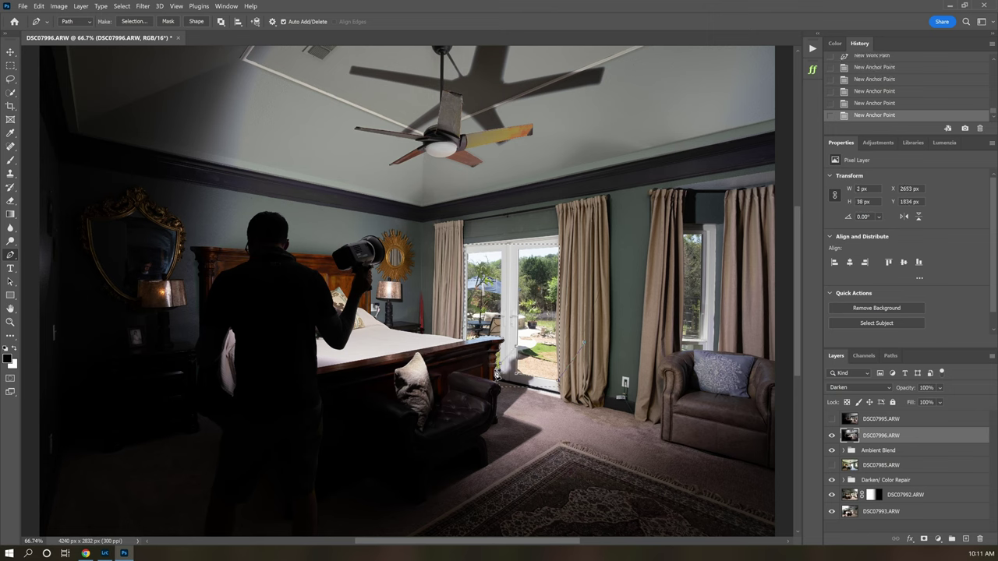
pyautogui.click(567, 414)
pyautogui.click(582, 406)
pyautogui.click(583, 344)
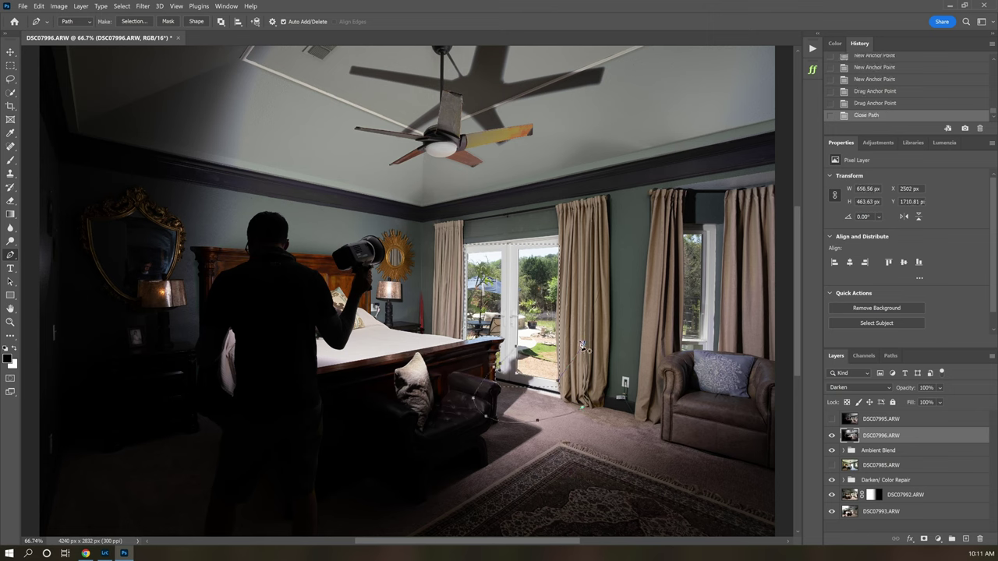
# Subtract the path from the selection and mask DSC07996.ARW to the doorway area.
pyautogui.rightClick(569, 394)
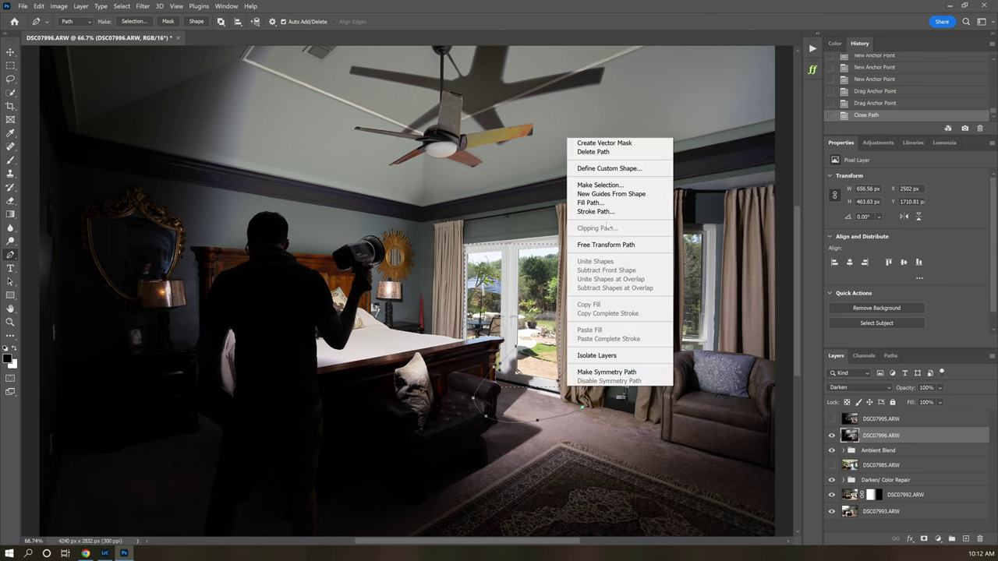
pyautogui.click(600, 185)
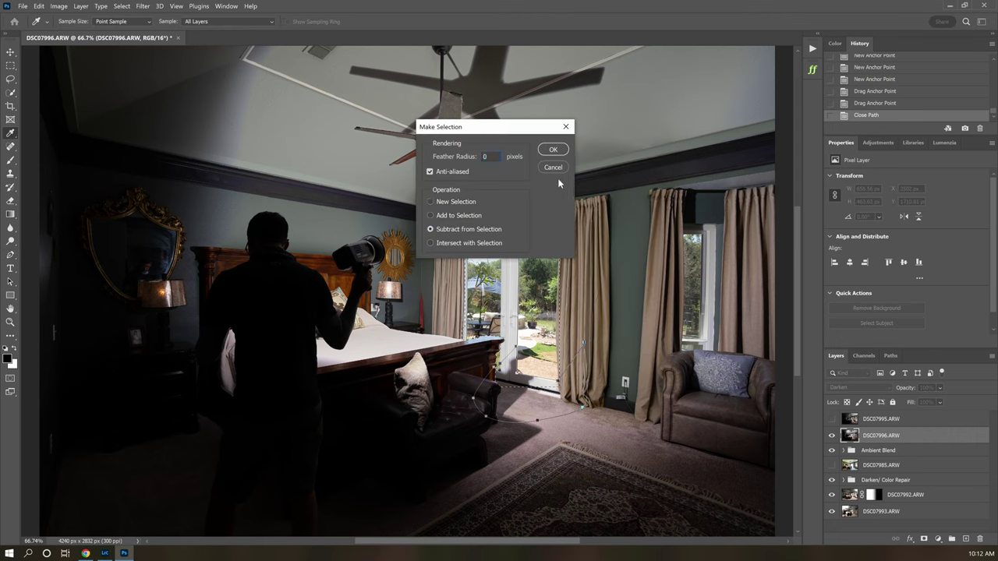
pyautogui.click(552, 149)
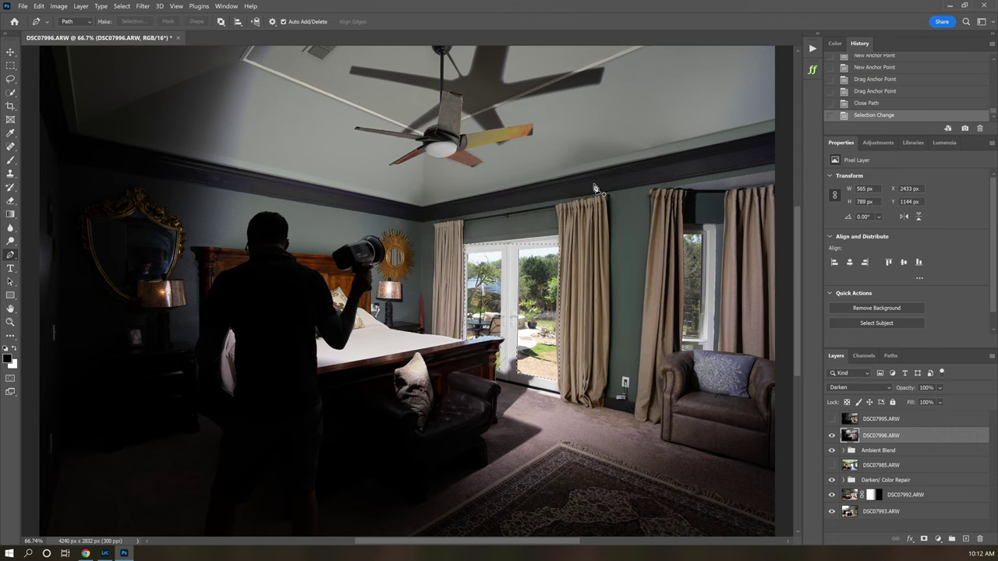
pyautogui.click(925, 540)
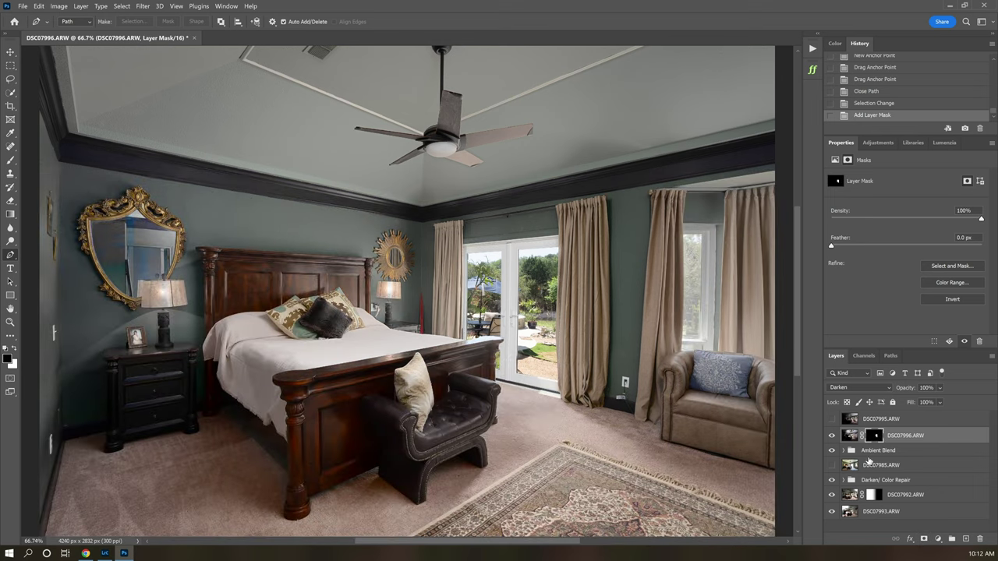
# Show DSC07995.ARW with a hide-all mask and paint it back over the right window in white.
pyautogui.click(877, 419)
pyautogui.click(831, 419)
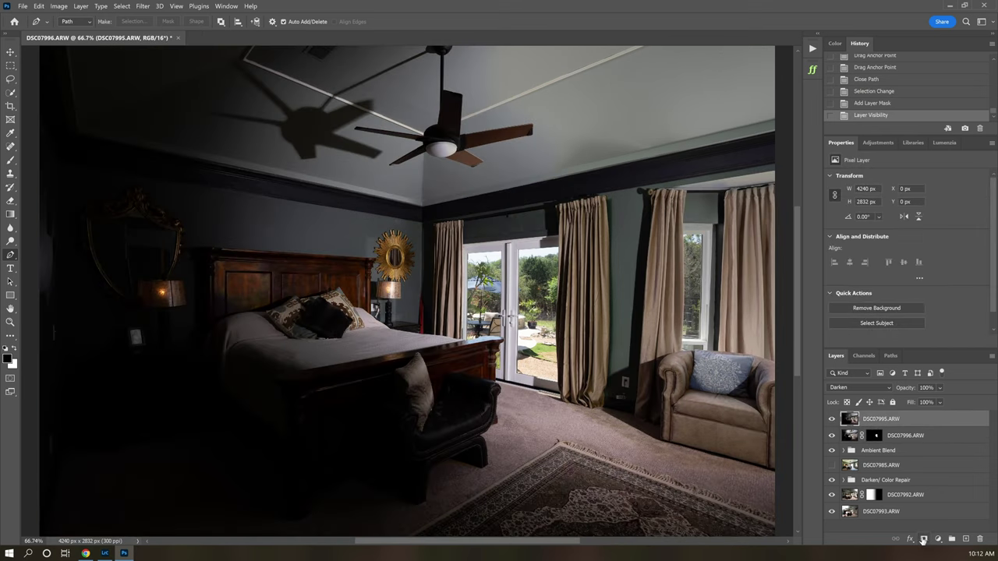
pyautogui.keyDown('alt'); pyautogui.click(923, 540); pyautogui.keyUp('alt')
pyautogui.press('b')
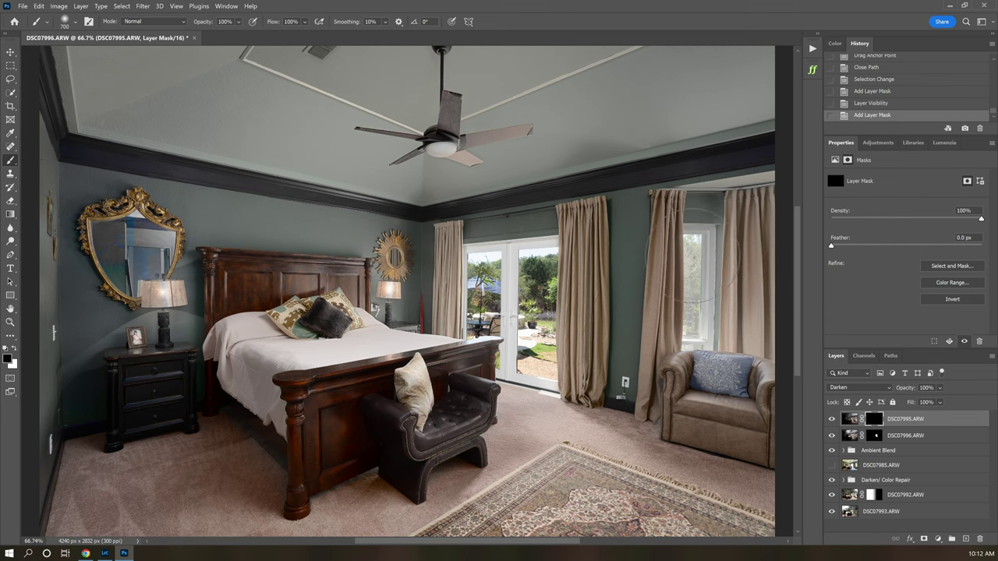
pyautogui.press('[')
pyautogui.press('[')
pyautogui.press('x')
pyautogui.press('[')
pyautogui.moveTo(686, 233)
pyautogui.mouseDown()
pyautogui.moveTo(697, 265)
pyautogui.moveTo(705, 249)
pyautogui.moveTo(706, 343)
pyautogui.mouseUp()
# Touch up the mask in black with a 175 px brush along the right curtain and window edge.
pyautogui.press('[')
pyautogui.press('[')
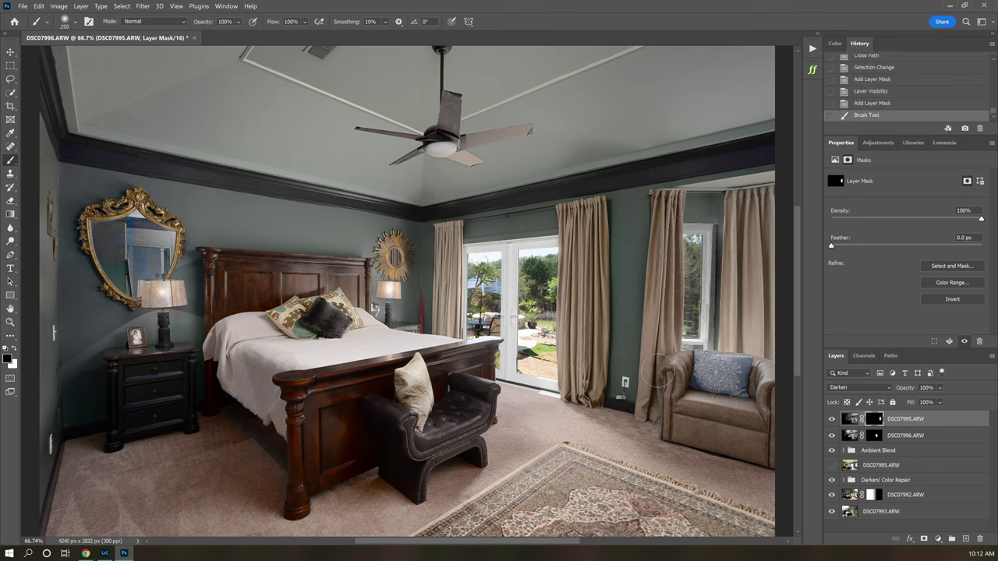
pyautogui.press('x')
pyautogui.press('[')
pyautogui.press('[')
pyautogui.click(661, 289)
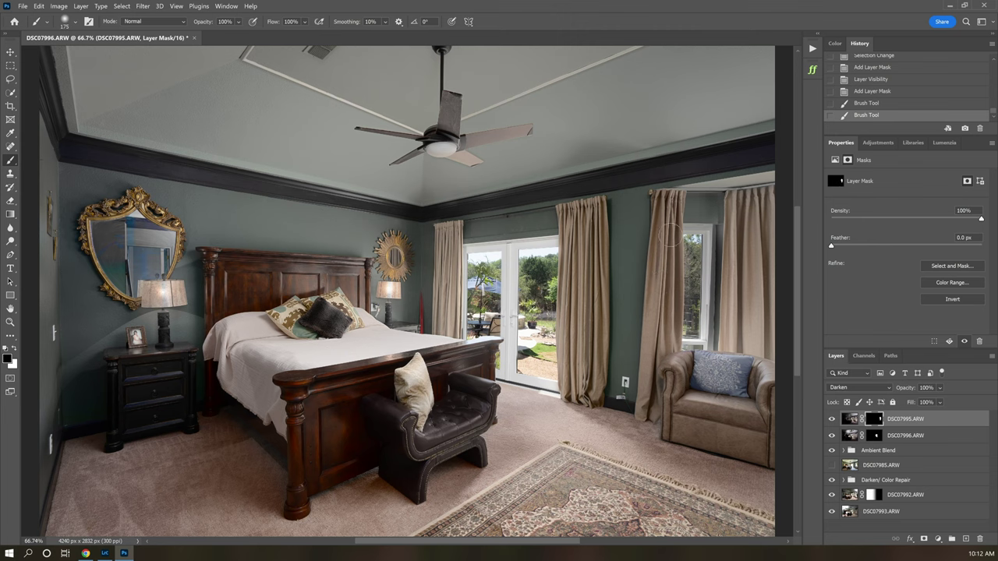
pyautogui.click(670, 230)
pyautogui.click(720, 225)
pyautogui.moveTo(715, 343); pyautogui.dragTo(723, 222)
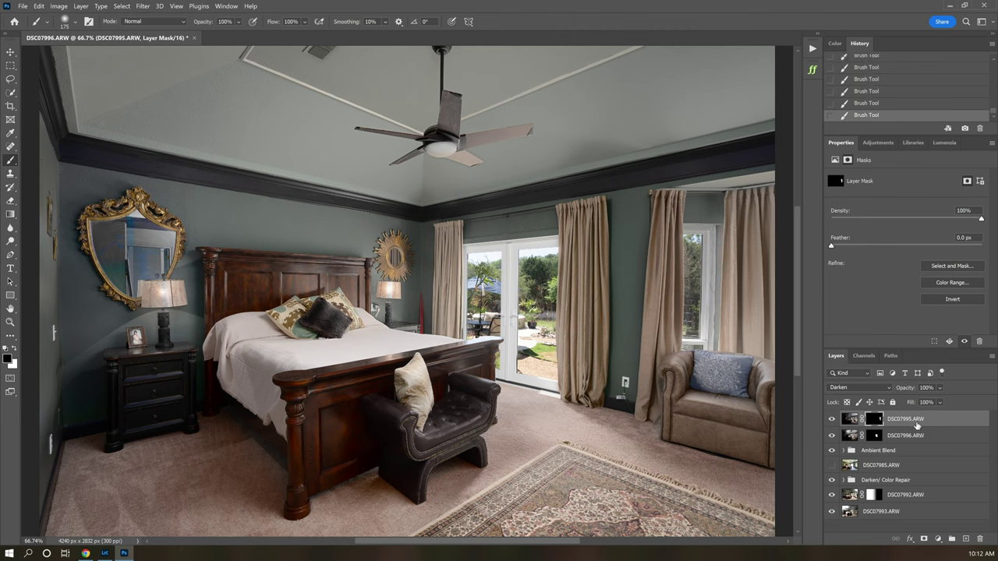
# Check the Darken/ Color Repair group solo, then mask it off the mirror with a 500 px brush.
pyautogui.click(858, 450)
pyautogui.keyDown('alt'); pyautogui.click(831, 480); pyautogui.keyUp('alt')
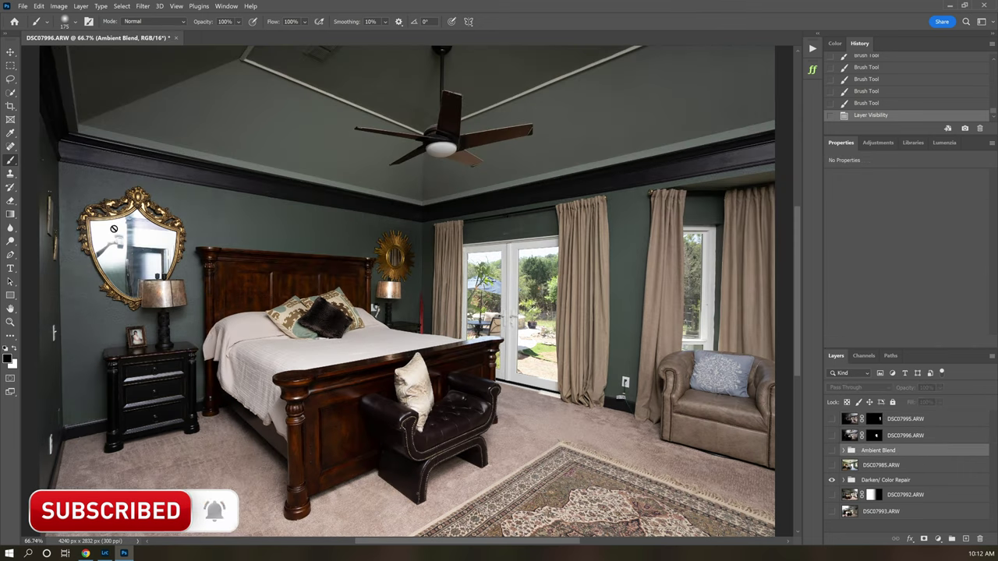
pyautogui.keyDown('alt'); pyautogui.click(831, 480); pyautogui.keyUp('alt')
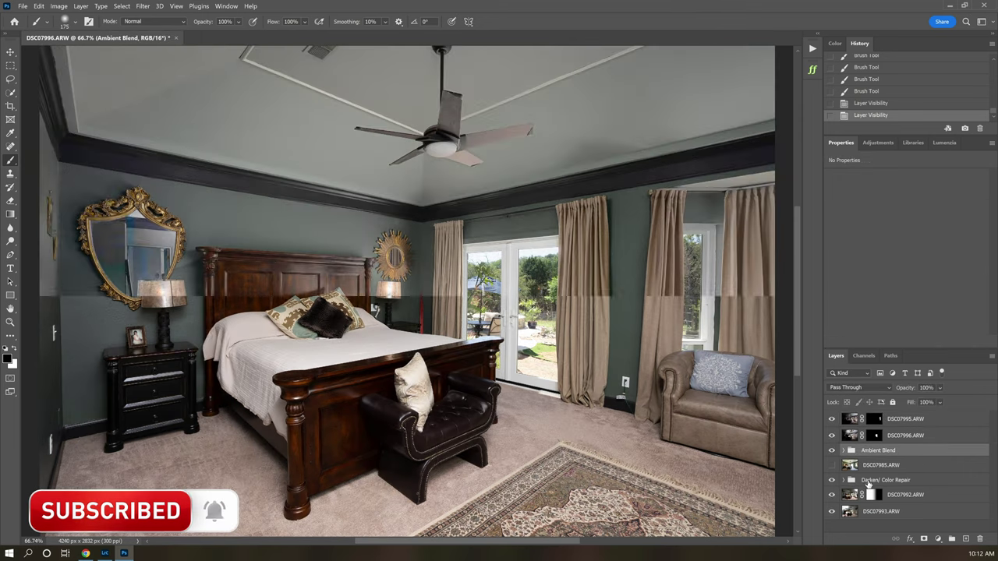
pyautogui.click(888, 481)
pyautogui.click(923, 539)
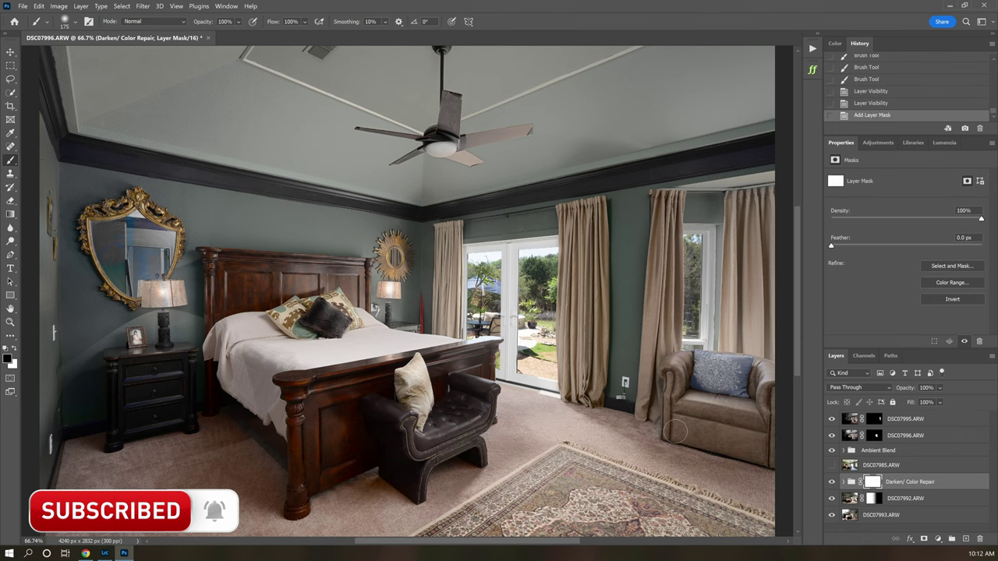
pyautogui.press(']')
pyautogui.press(']')
pyautogui.press(']')
pyautogui.press(']')
pyautogui.press(']')
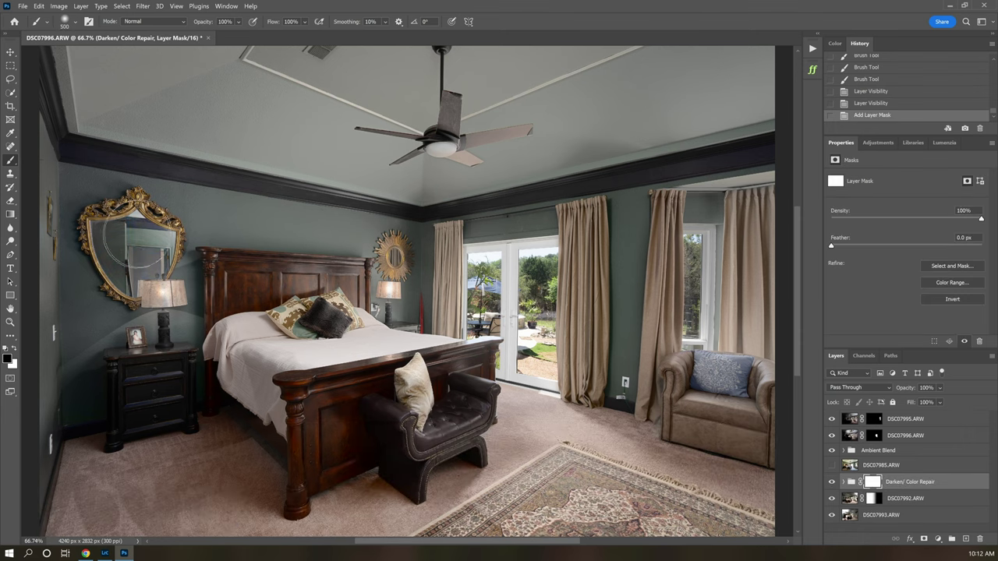
pyautogui.moveTo(137, 250)
pyautogui.mouseDown()
pyautogui.moveTo(133, 242)
pyautogui.moveTo(117, 265)
pyautogui.mouseUp()
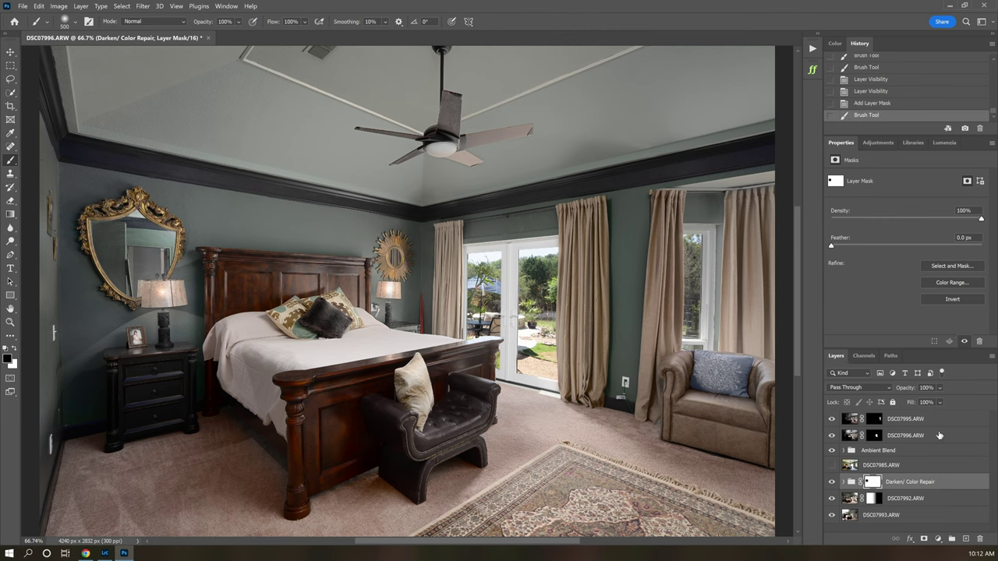
pyautogui.click(923, 425)
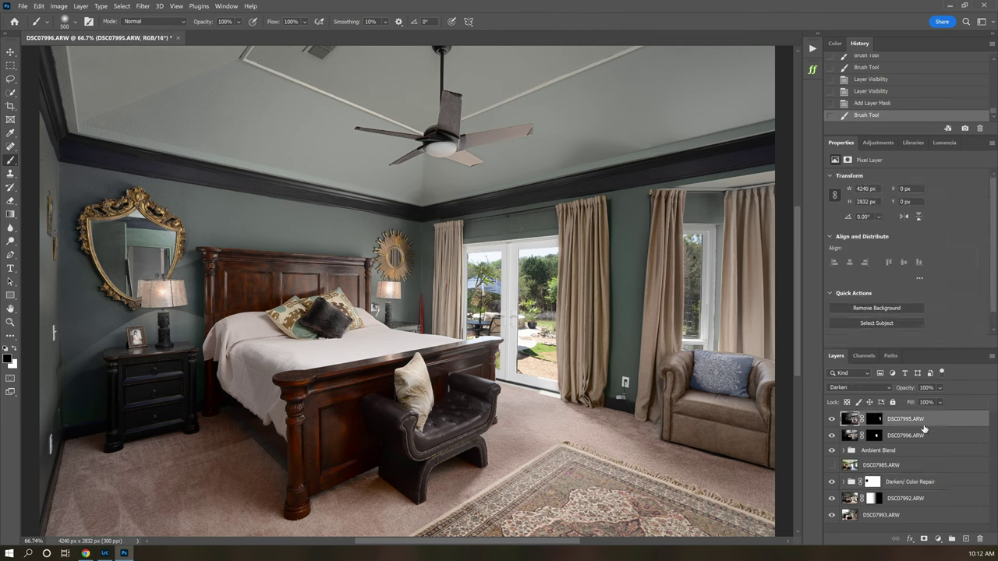
pyautogui.moveTo(924, 429); pyautogui.dragTo(924, 422)
# Stamp visible into Layer 1 and apply Camera Raw: exposure +0.30, contrast +30, highlights -16, shadows +34, vibrance +19.
pyautogui.hotkey('ctrl', 'shift', 'alt', 'e')
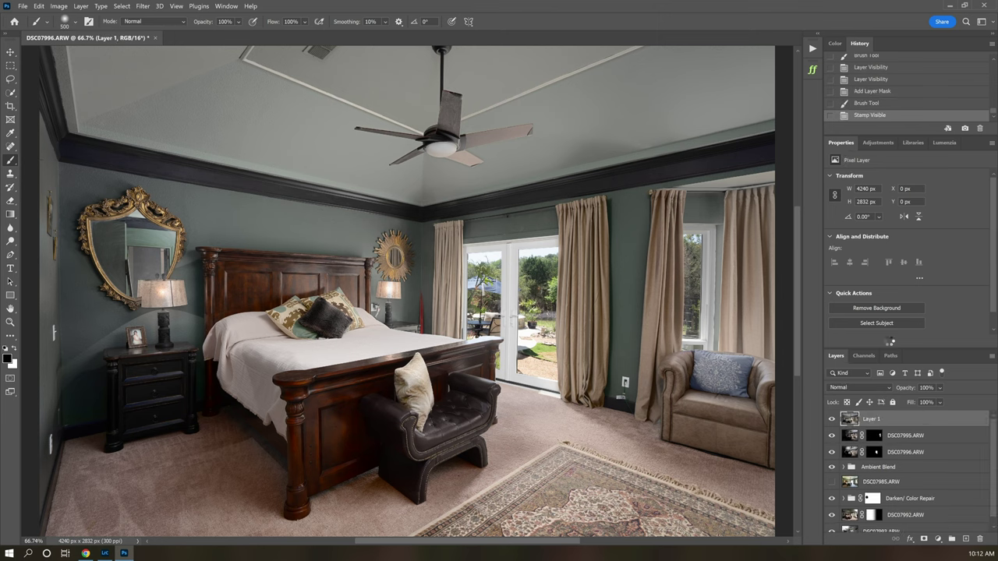
pyautogui.hotkey('ctrl', 'shift', 'a')
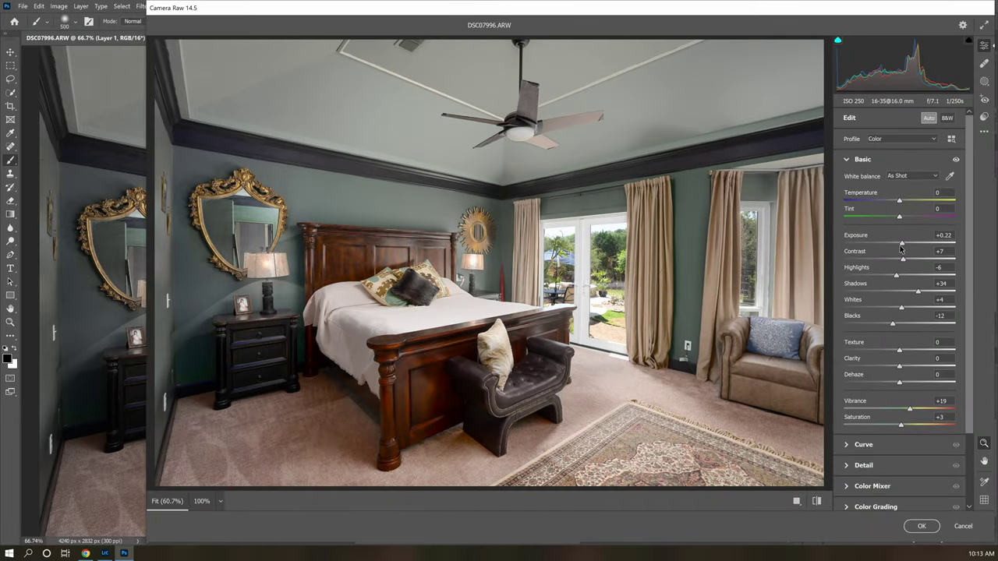
pyautogui.moveTo(902, 243); pyautogui.dragTo(889, 277)
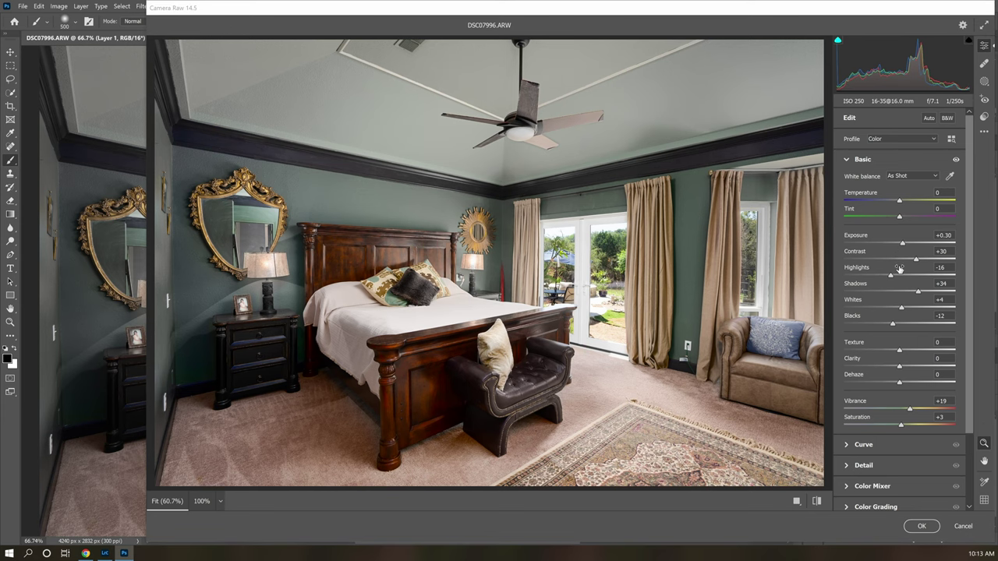
pyautogui.press('Return')
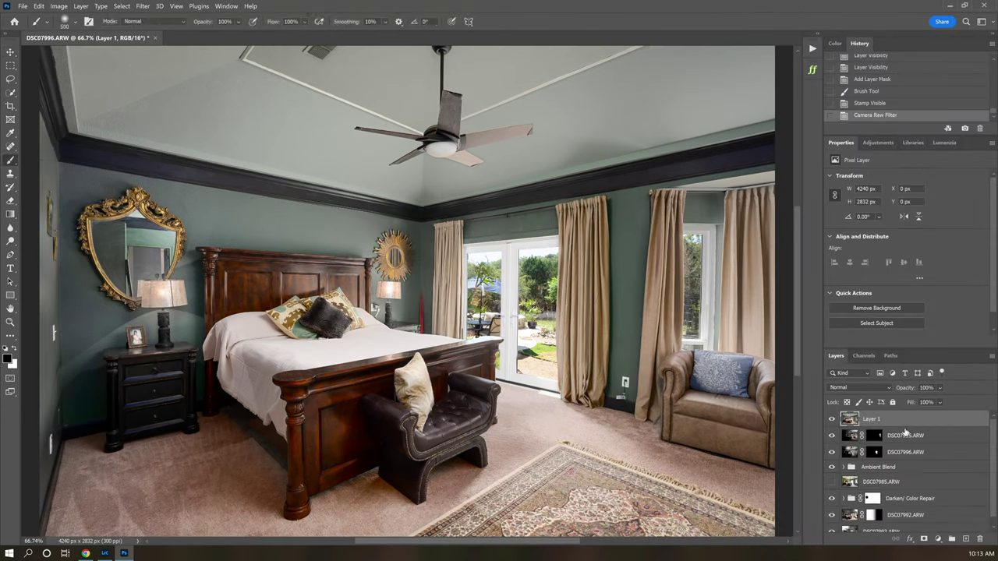